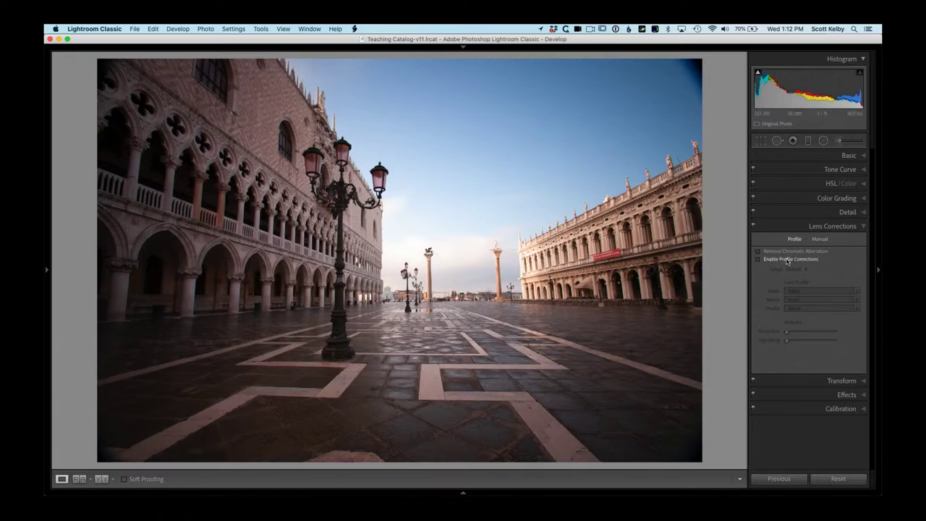
Enable lens profile corrections for the photo and choose Nikon as the lens make
left_click(759, 260)
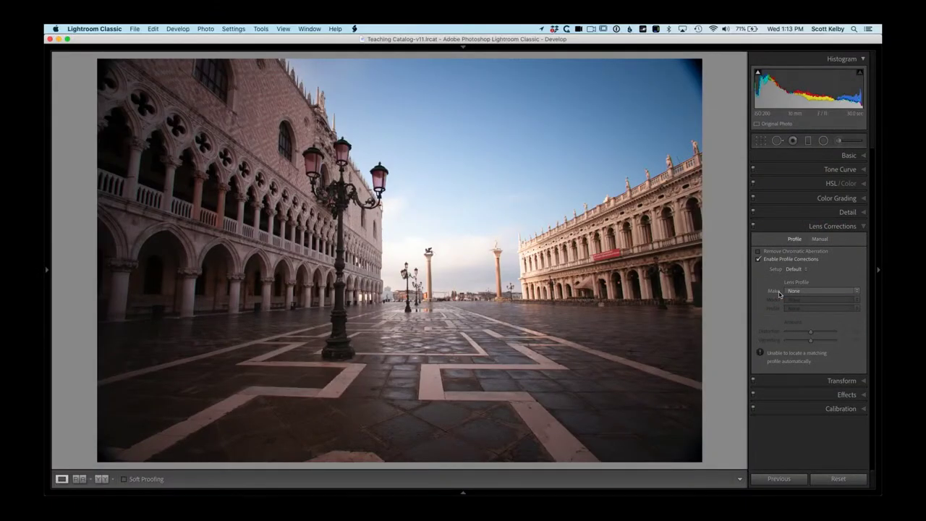
left_click(835, 292)
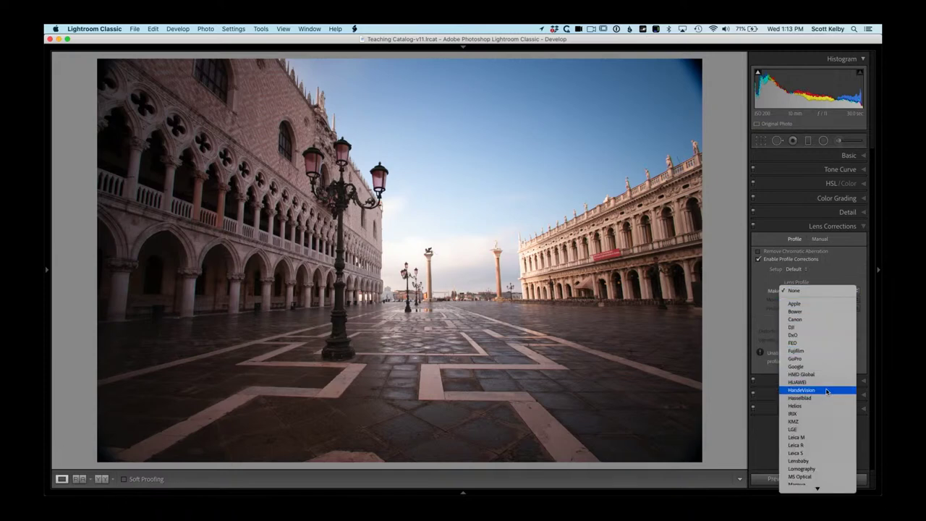
scroll(828, 402, "down", 5)
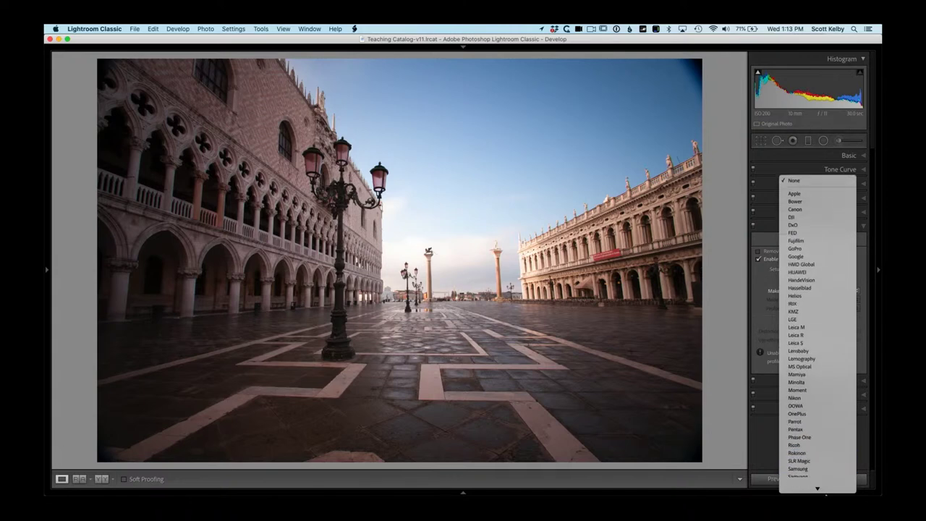
scroll(826, 441, "down", 3)
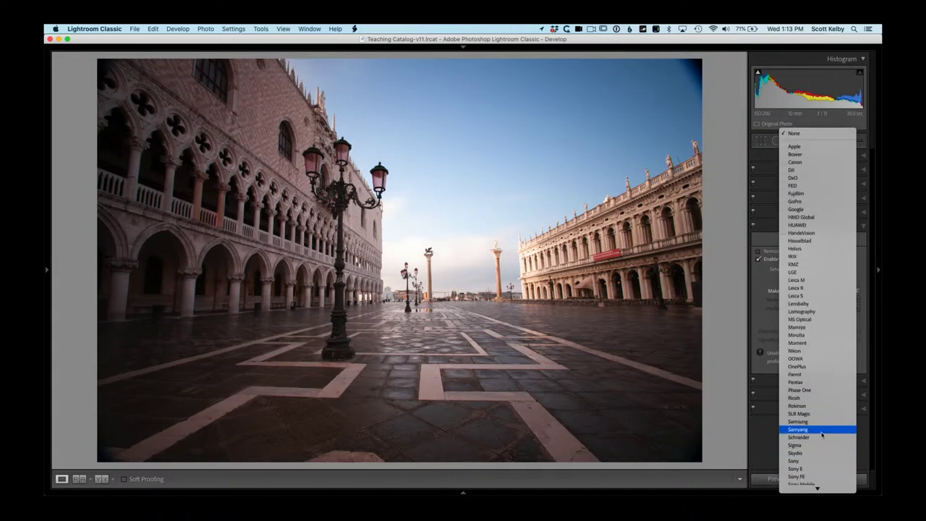
left_click(823, 351)
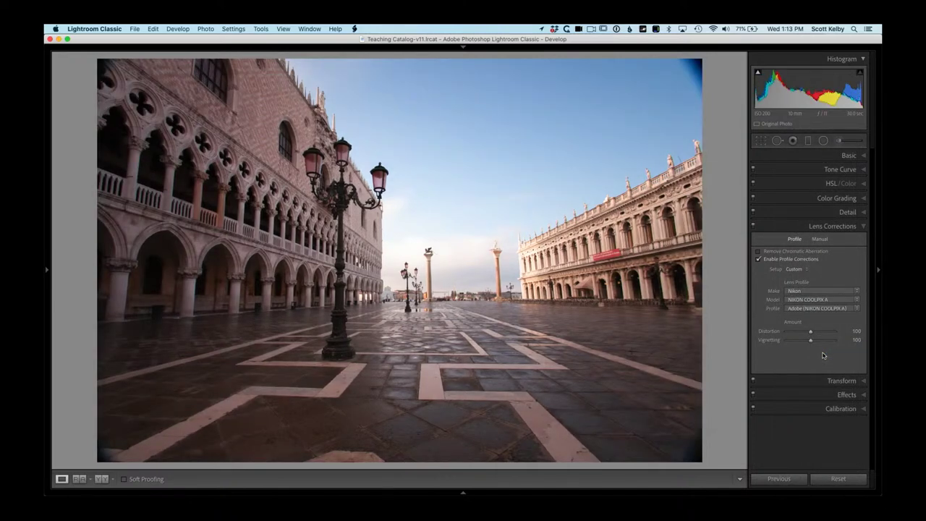
Compare the photo with and without the Nikon COOLPIX A profile correction
left_click(759, 259)
left_click(759, 259)
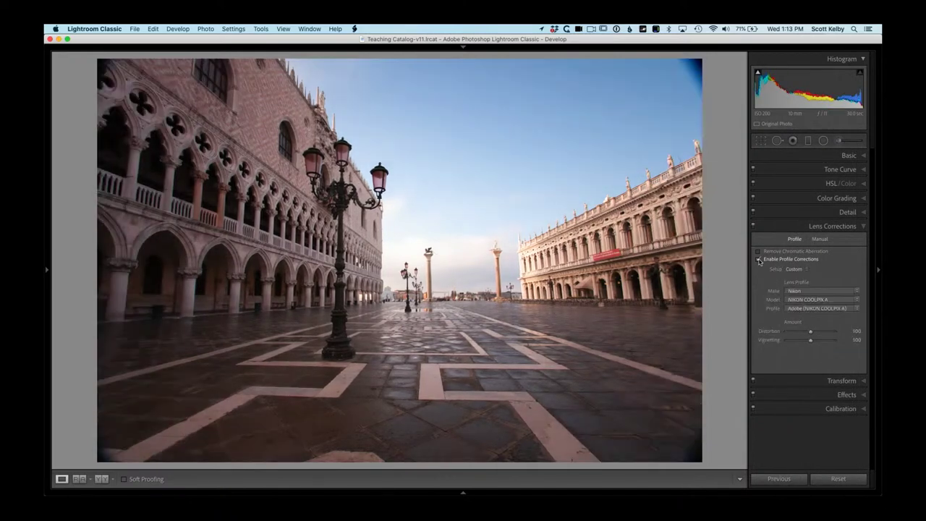
left_click(760, 259)
left_click(759, 259)
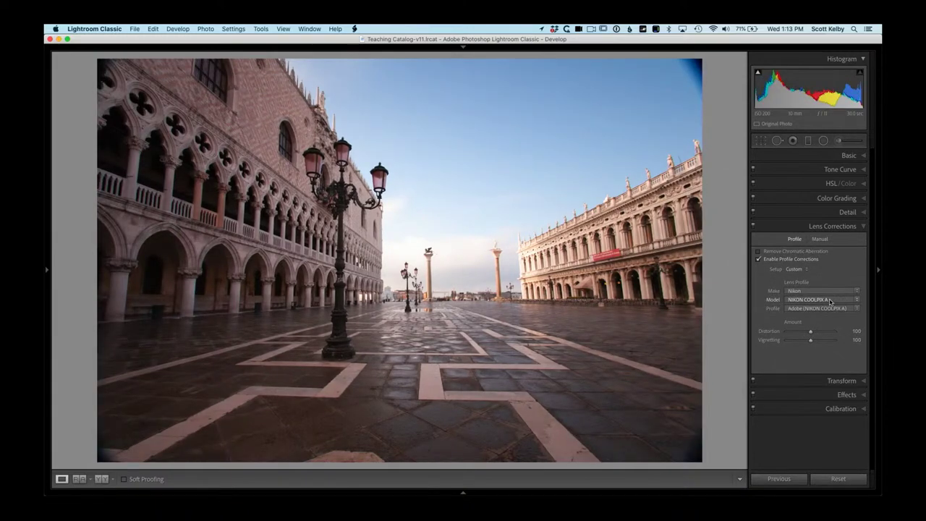
Set the lens profile model to Nikon 1 NIKKOR VR 10-30mm f/3.5-5.6
left_click(851, 301)
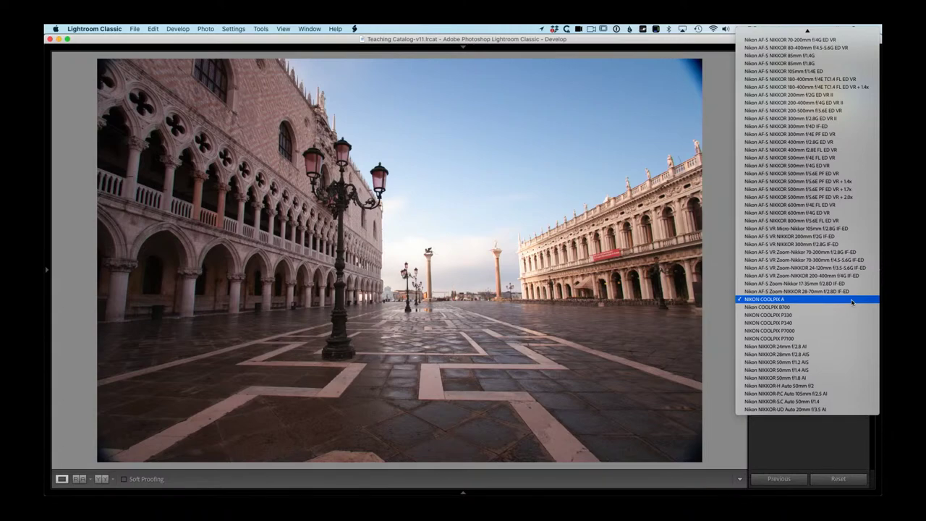
mouse_move(806, 27)
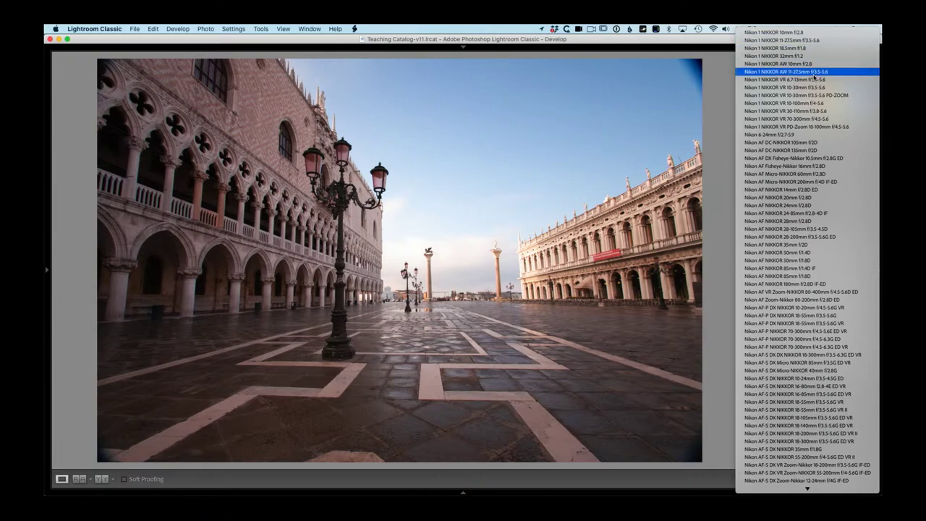
left_click(815, 86)
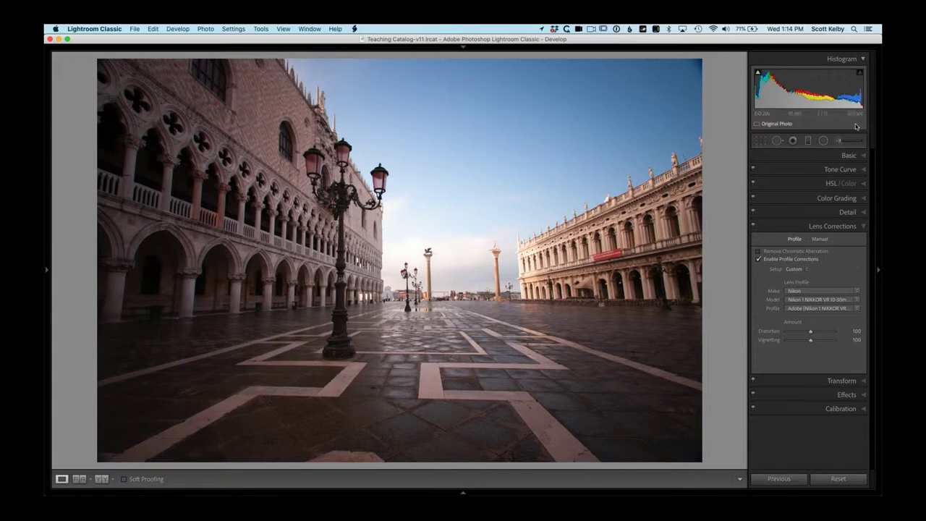
Examine the available Nikon lens models for other matching profiles, keeping the chosen model
left_click(847, 311)
left_click(850, 308)
left_click(855, 298)
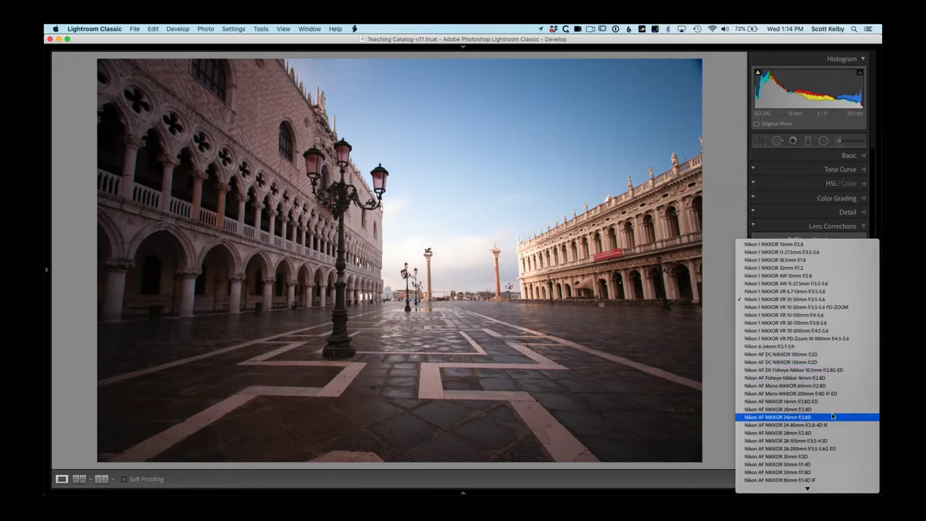
scroll(839, 427, "down", 5)
scroll(823, 469, "down", 5)
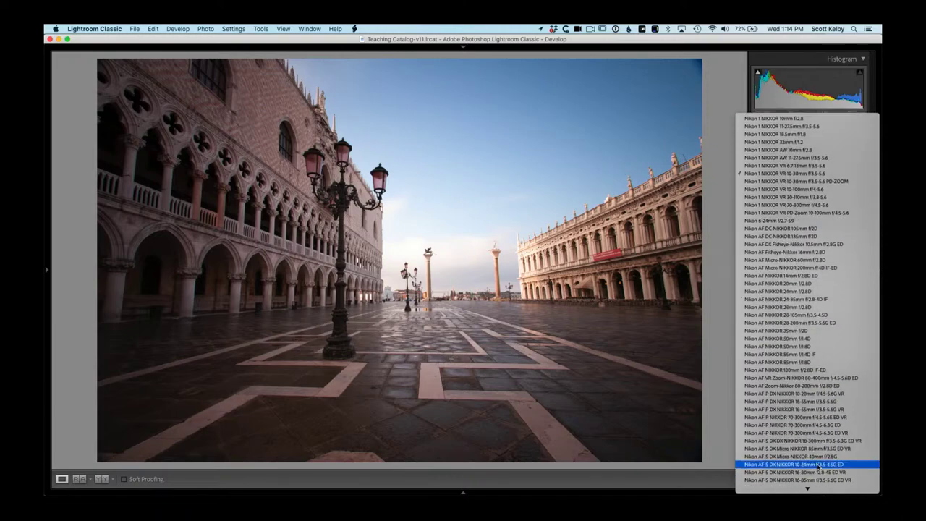
scroll(818, 481, "down", 3)
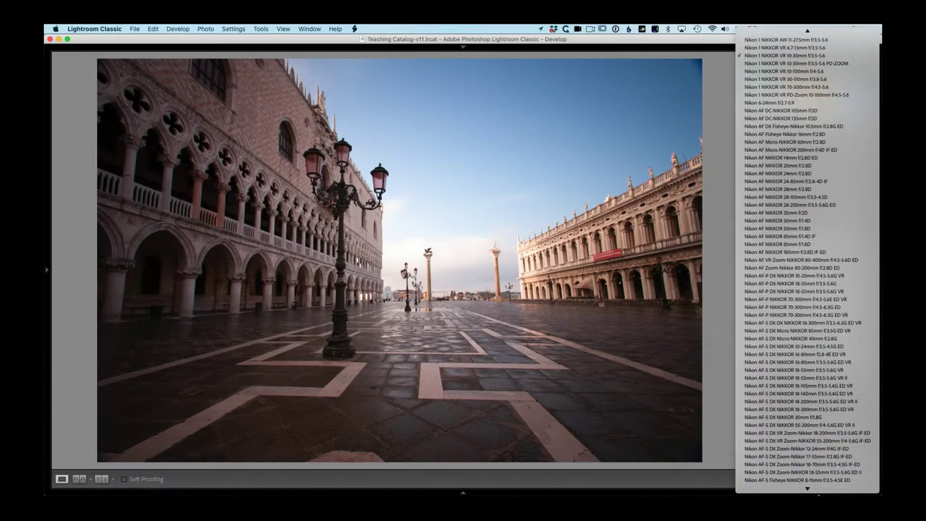
scroll(822, 471, "down", 3)
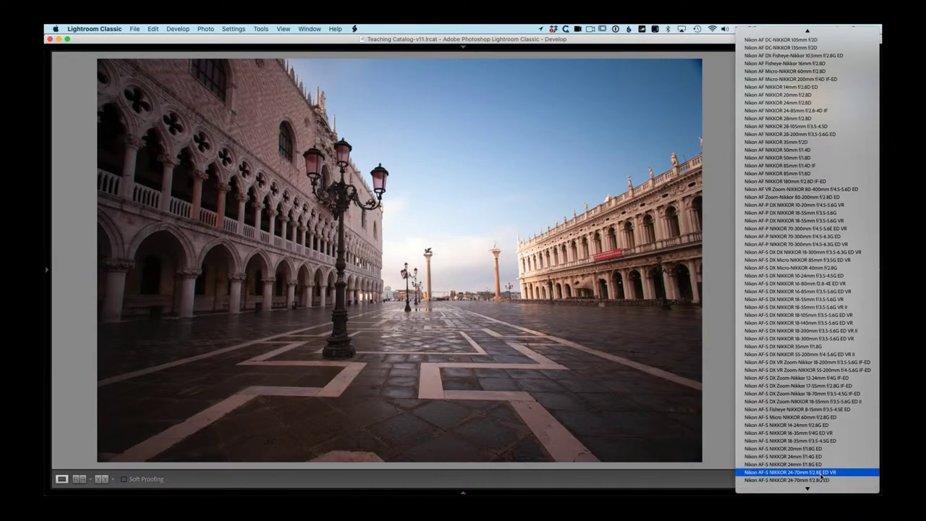
scroll(820, 482, "down", 8)
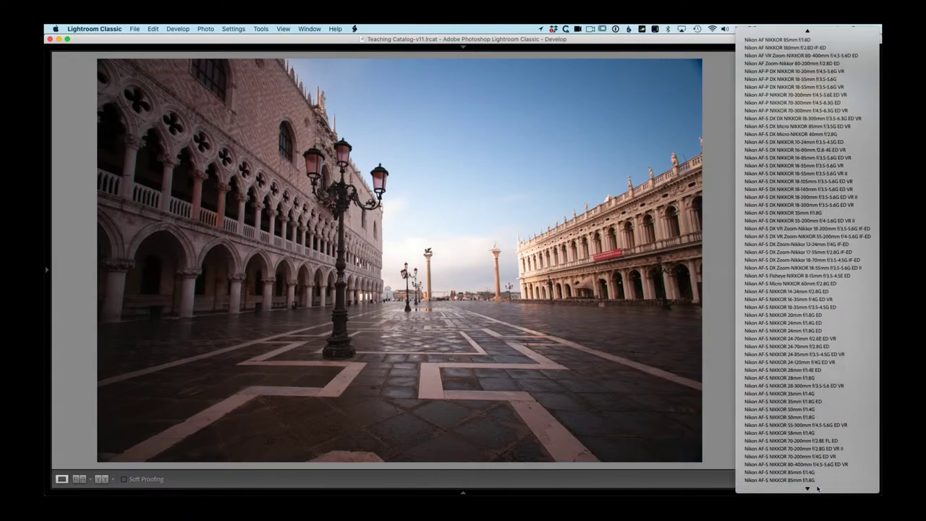
scroll(818, 478, "down", 5)
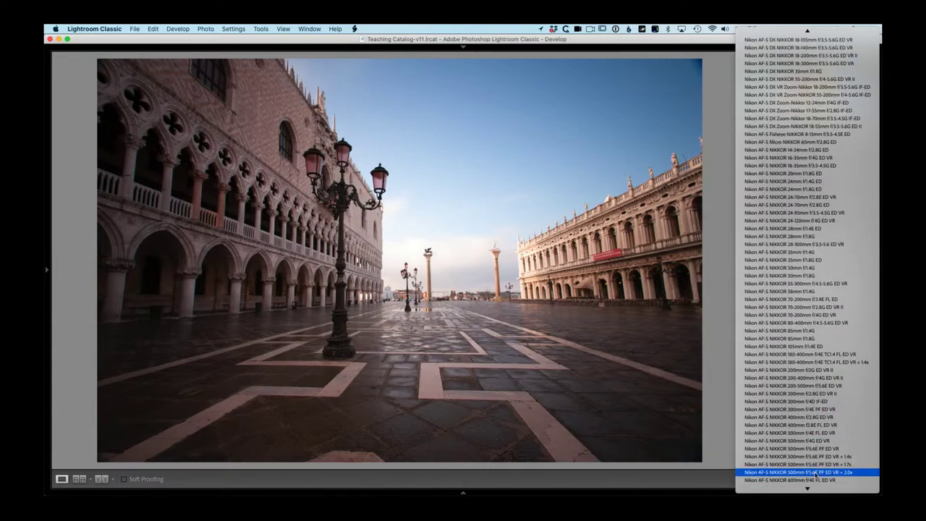
scroll(815, 482, "down", 3)
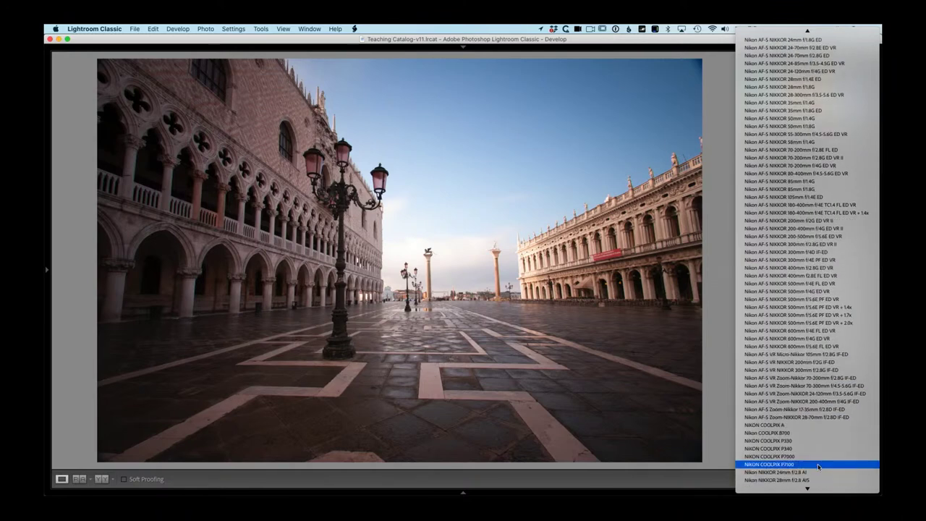
left_click(605, 145)
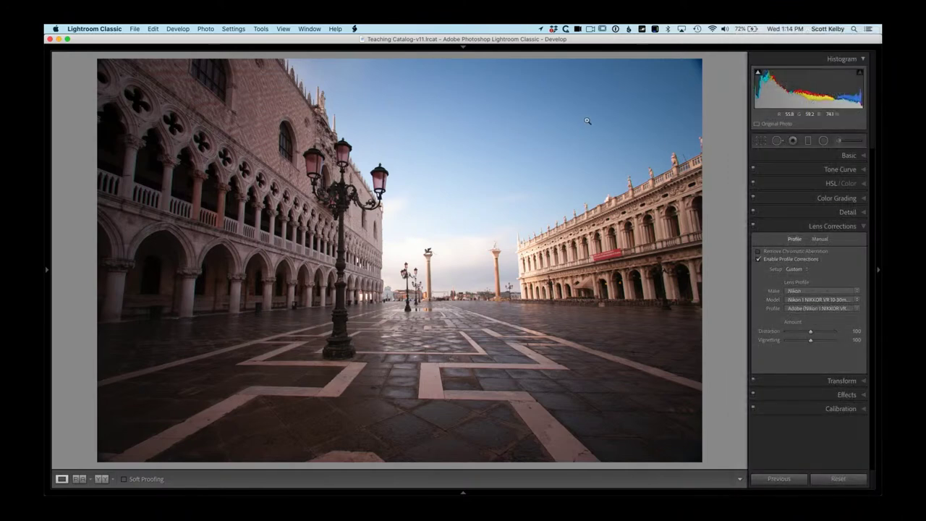
Toggle the profile corrections repeatedly to compare distortion and dark corners, leaving them enabled
left_click(759, 260)
left_click(759, 259)
left_click(759, 259)
left_click(759, 259)
left_click(759, 259)
left_click(759, 260)
left_click(759, 260)
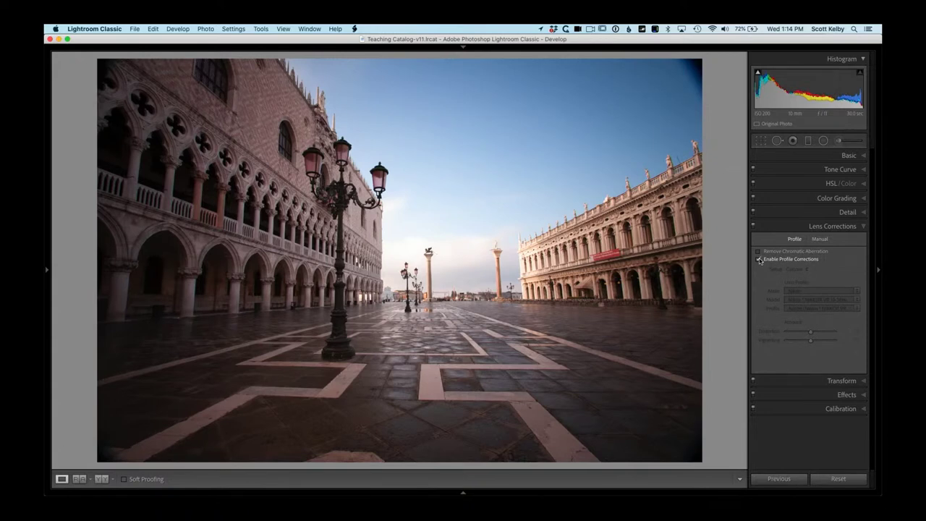
left_click(759, 259)
left_click(759, 259)
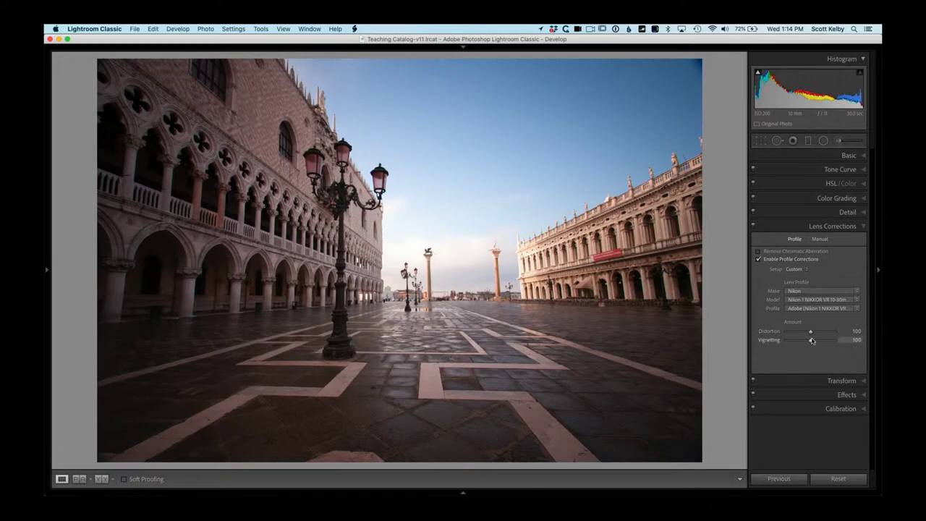
mouse_move(811, 343)
left_mouse_down()
mouse_move(833, 343)
mouse_move(811, 343)
left_mouse_up()
Open the corrected photo in Photoshop and select the dark upper-right corner of the sky with a rectangular marquee
key("super+e")
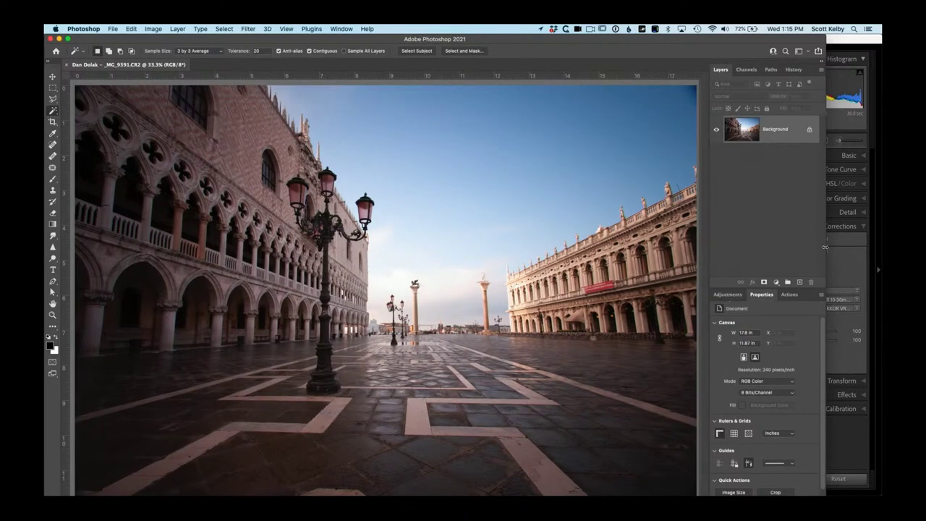
left_click_drag(825, 249, 881, 238)
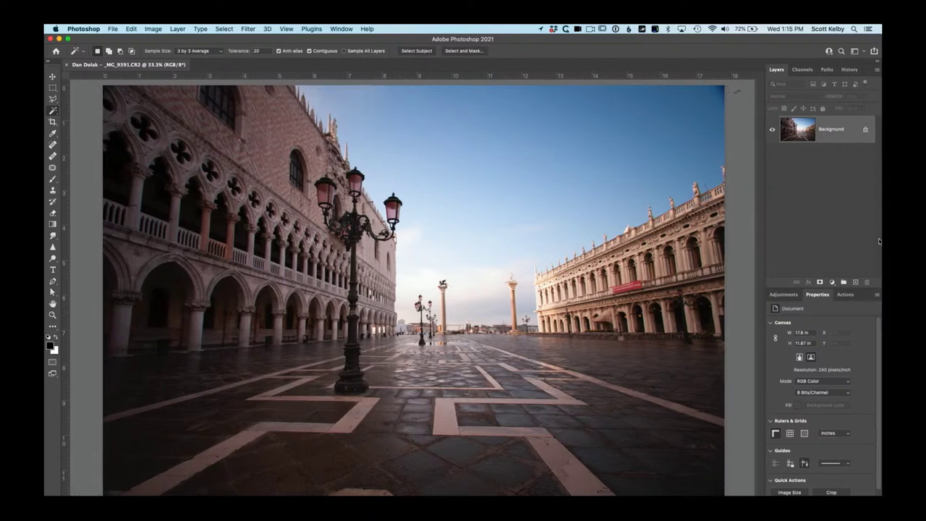
left_click(52, 89)
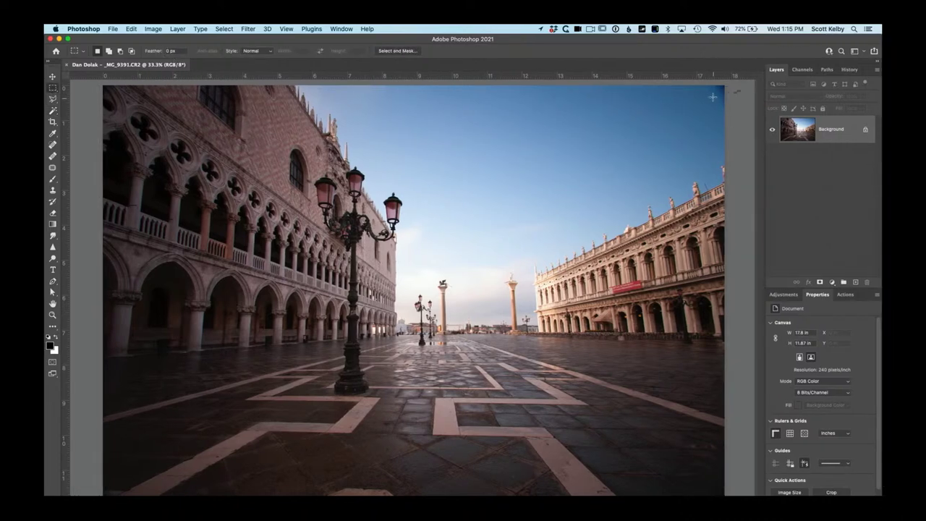
left_click_drag(700, 84, 733, 111)
left_click(131, 29)
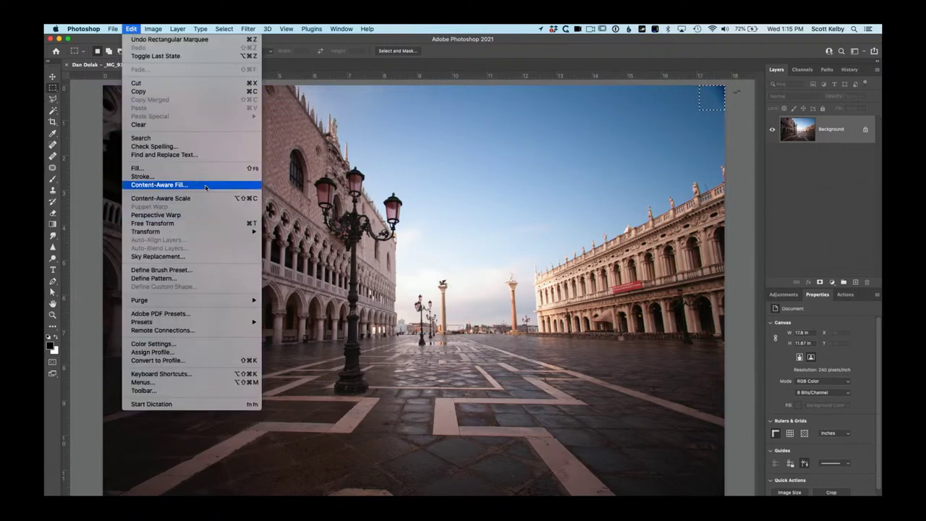
left_click(205, 187)
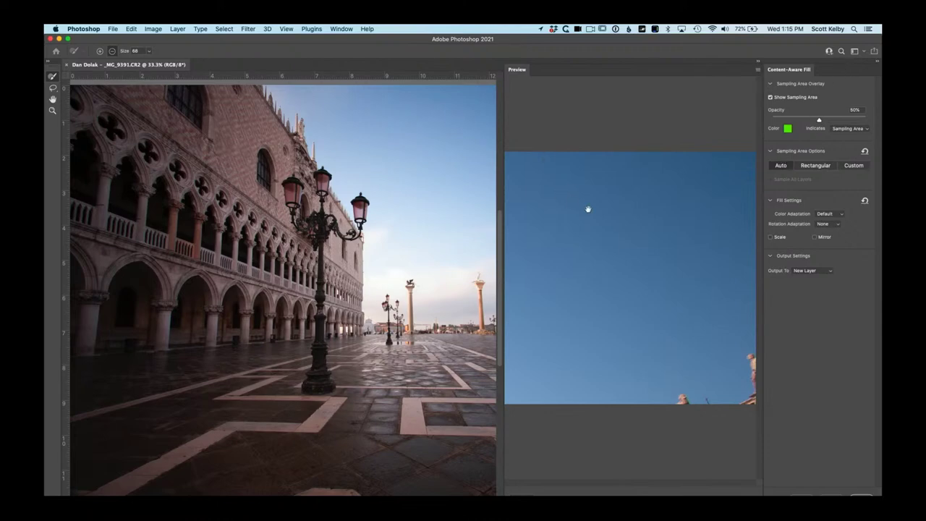
key("super+w")
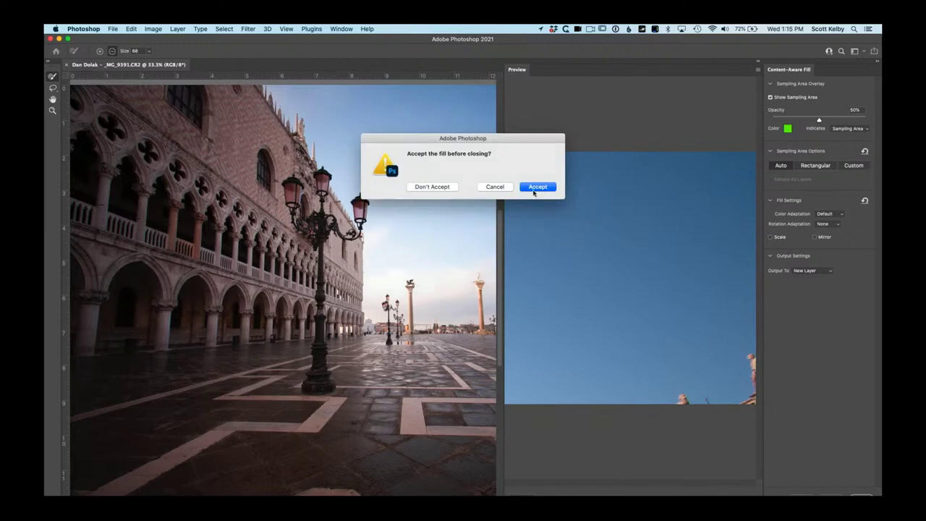
left_click(438, 186)
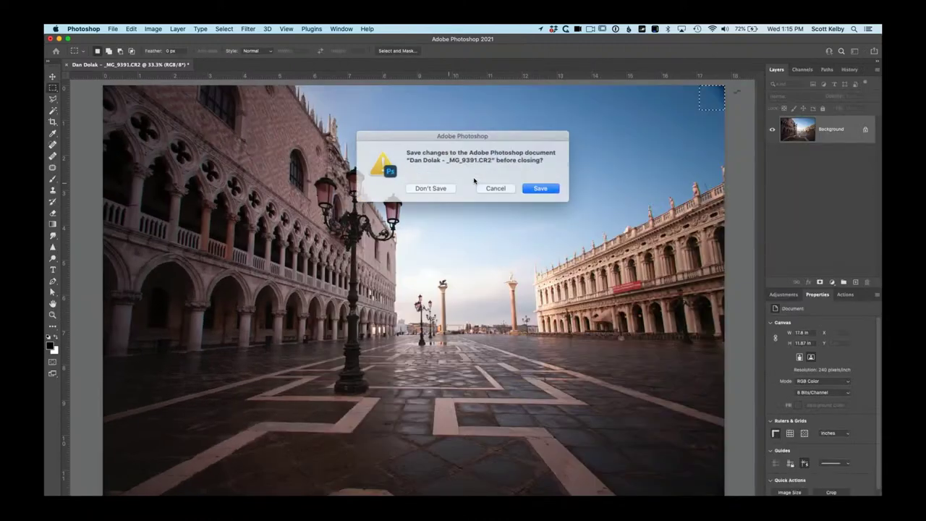
left_click(492, 186)
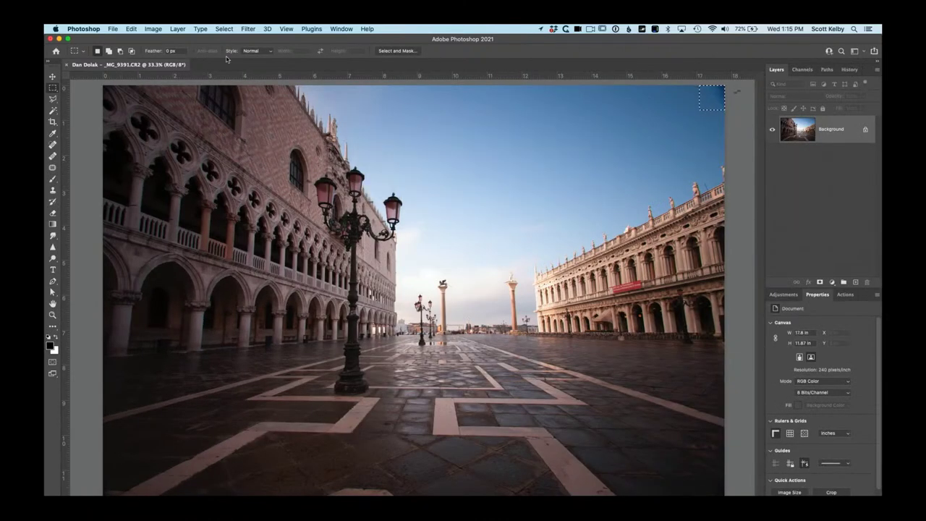
Fill the selected sky corner using Content-Aware contents with Color Adaptation, Normal mode and 100% opacity, then deselect it
left_click(136, 29)
left_click(137, 169)
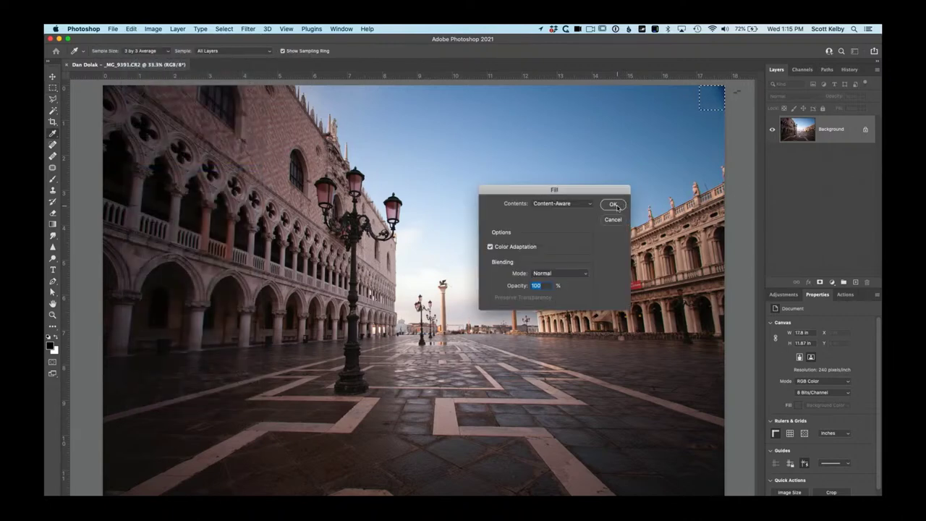
left_click(615, 205)
key("super+d")
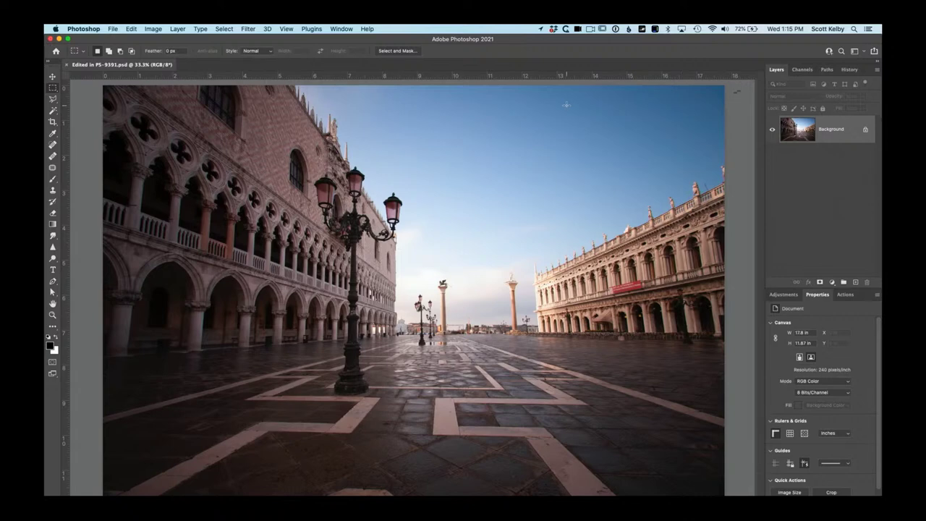
Close the retouched document and return to its edited copy in Lightroom Classic
key("super+w")
left_click(174, 479)
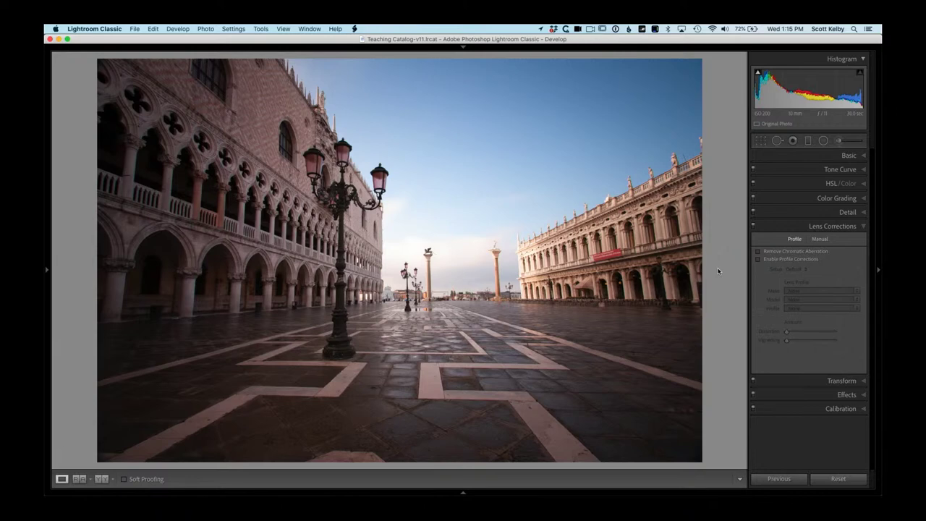
Apply Auto tone to the retouched photo and lower its Highlights to -100
left_click(848, 154)
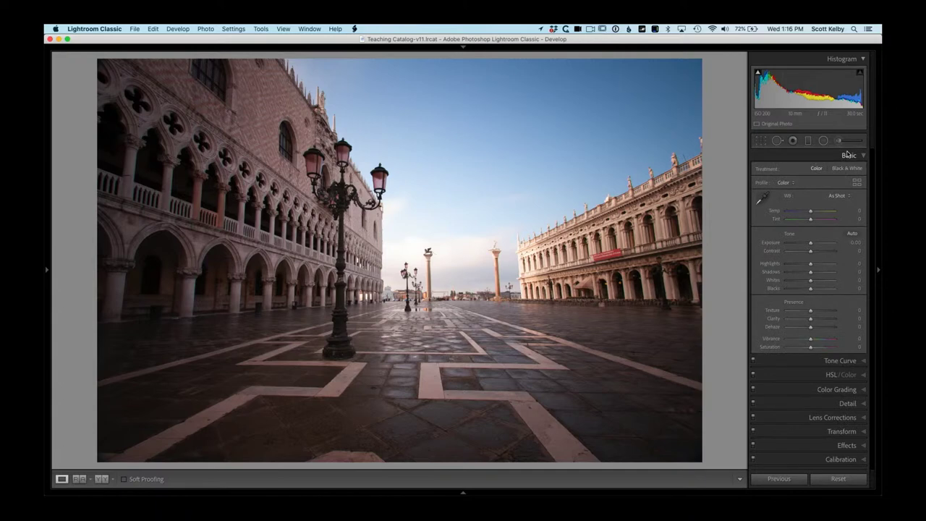
left_click(853, 234)
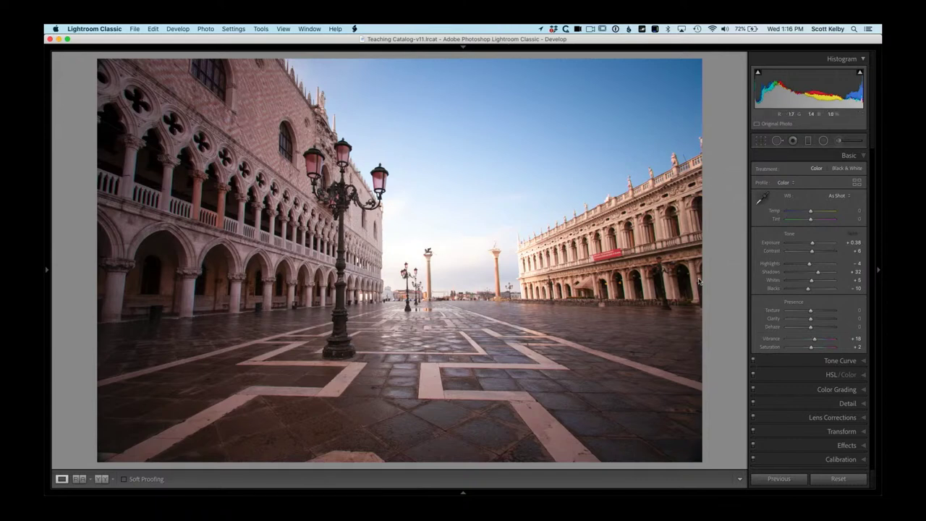
left_click_drag(810, 264, 768, 266)
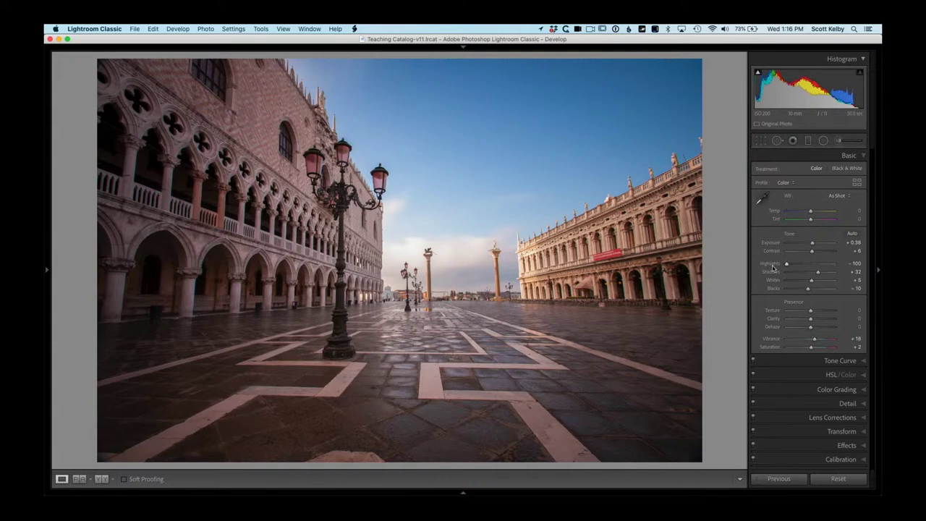
left_click_drag(787, 265, 759, 269)
Darken and cool the sky with a graduated filter drawn from the photo's upper edge downward, using Exposure -0.90 and Temp -21
left_click(810, 141)
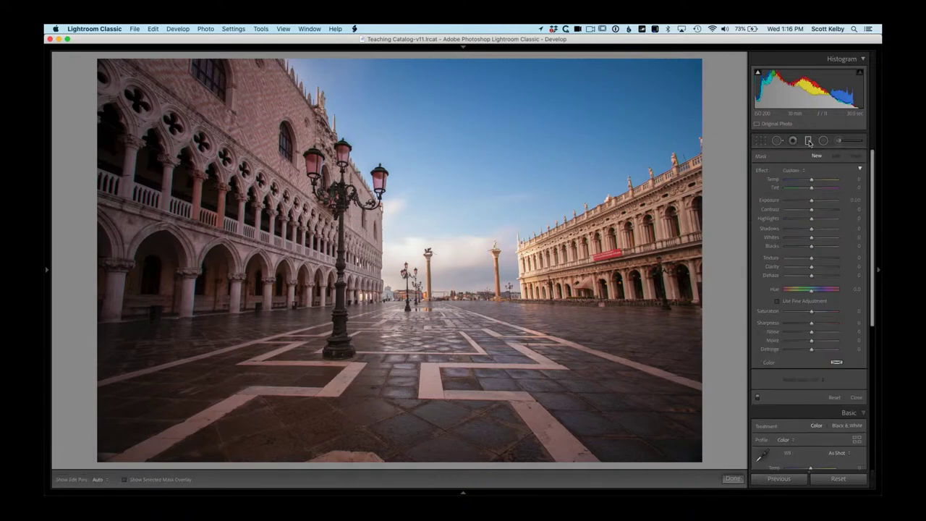
left_click_drag(812, 200, 804, 203)
left_click_drag(452, 58, 449, 202)
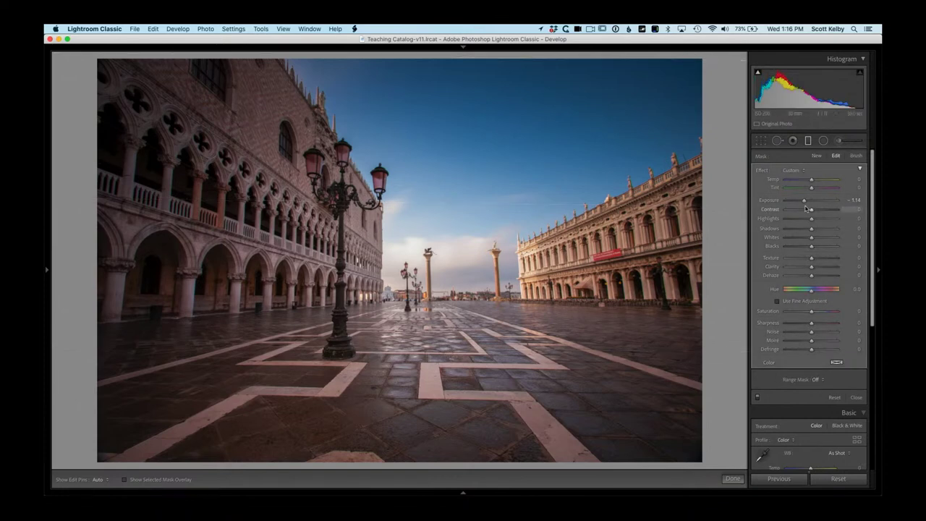
left_click_drag(805, 200, 802, 204)
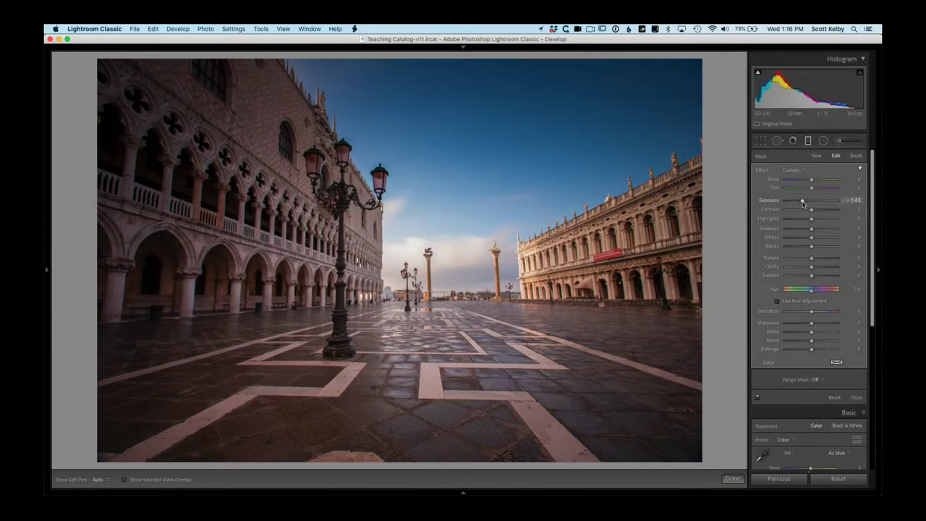
left_click_drag(812, 180, 807, 203)
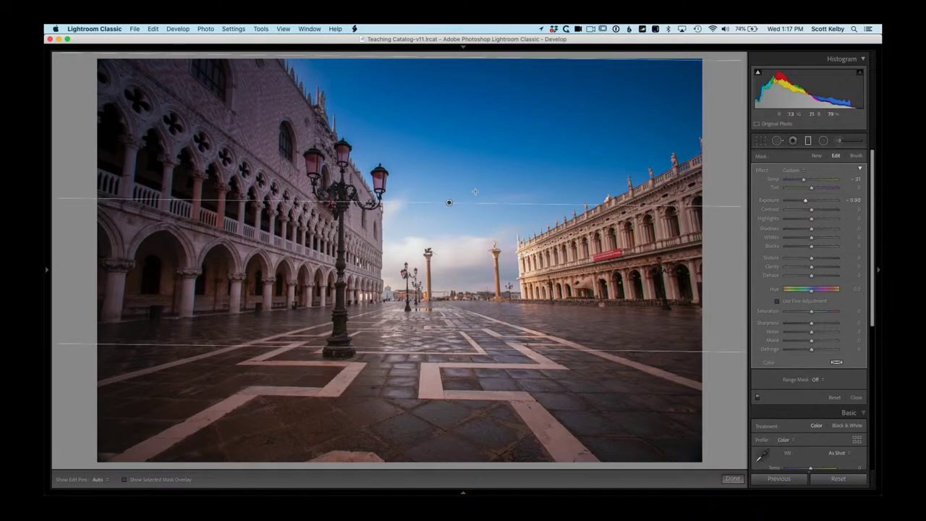
Restrict the sky gradient with a Color range mask, resampling the color from a patch of blue sky above the right-hand building
left_click(822, 380)
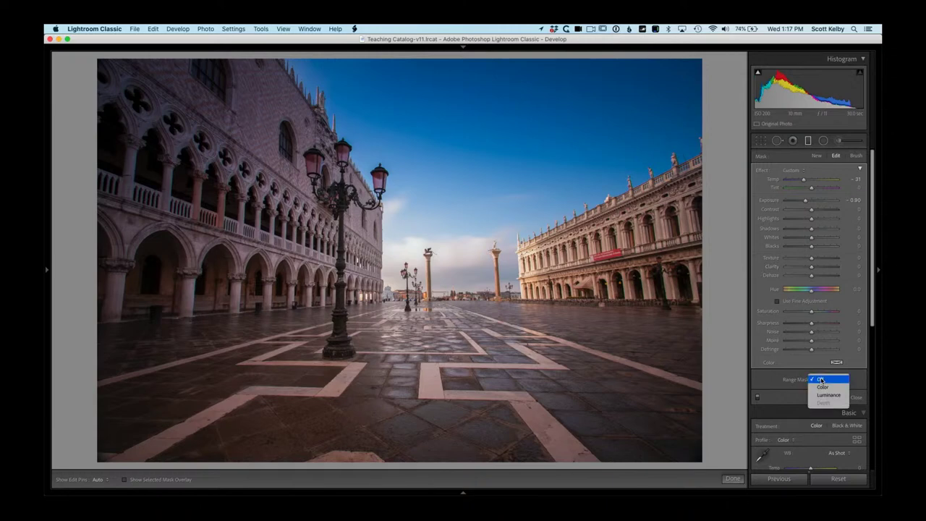
left_click(823, 389)
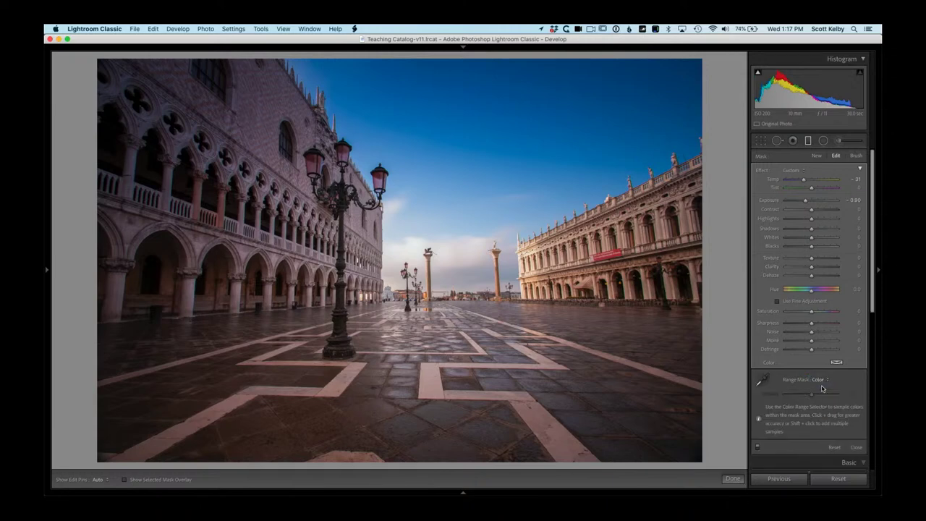
left_click(764, 377)
left_click_drag(396, 96, 424, 121)
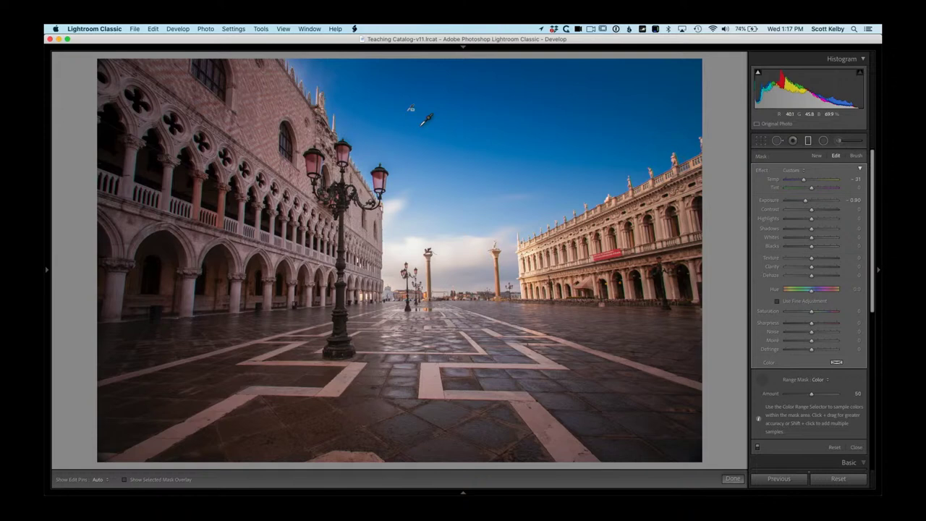
key("super+z")
left_click_drag(562, 86, 605, 117)
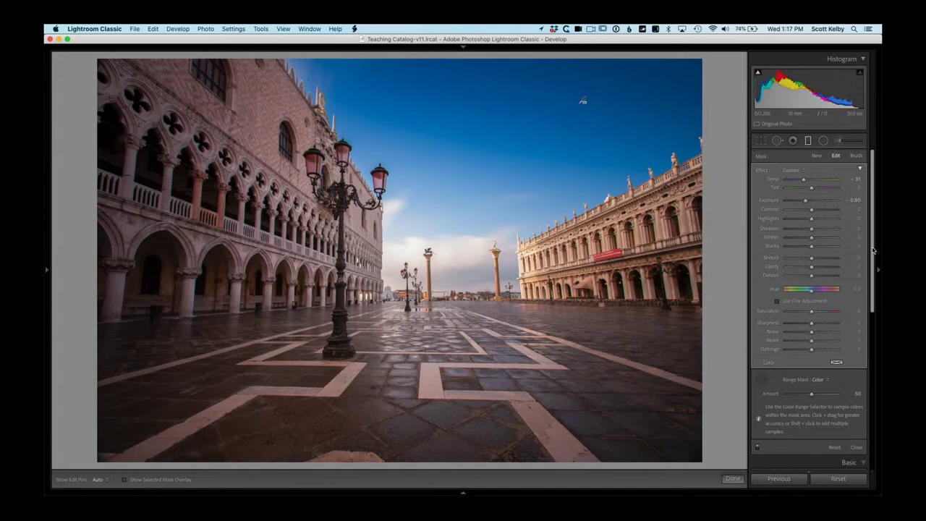
Enable profile corrections in the photo's Lens Corrections settings
left_click_drag(875, 251, 875, 405)
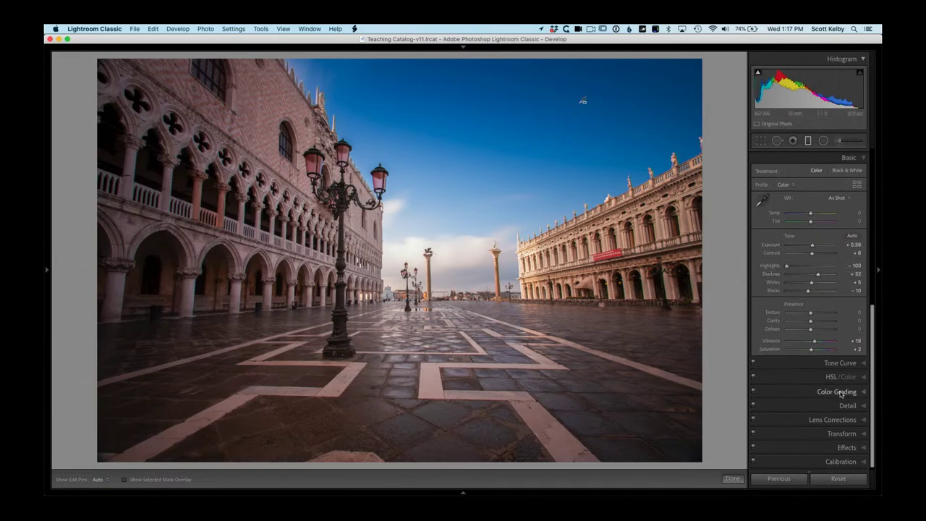
left_click(833, 419)
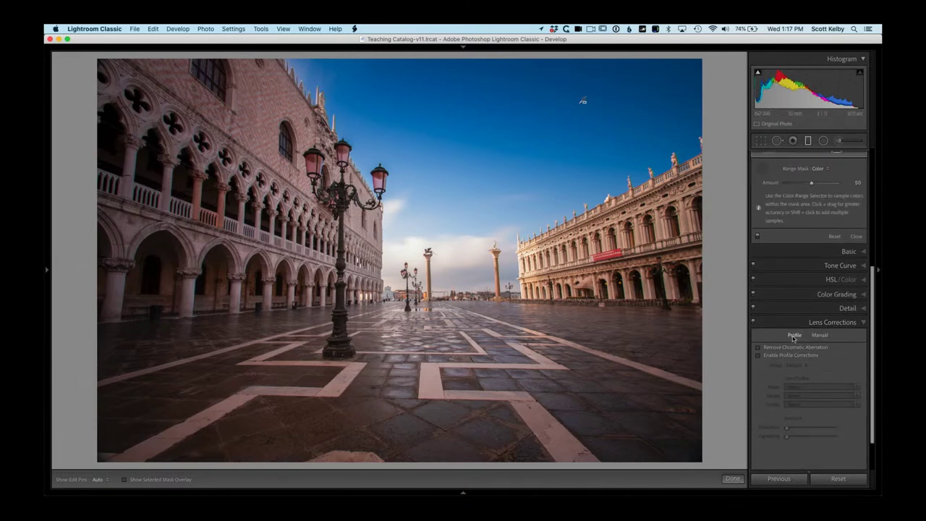
left_click(766, 356)
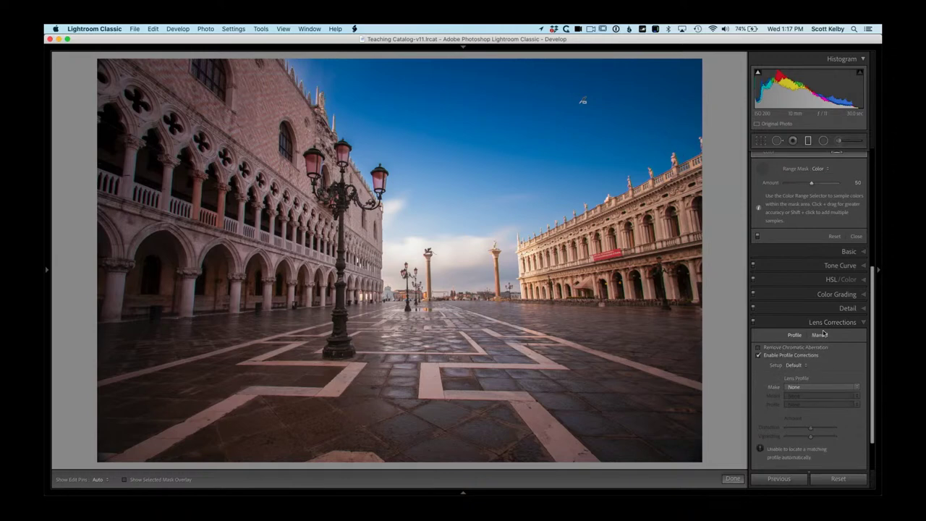
Straighten the photo's perspective with Auto Upright, comparing it once with Upright turned off
scroll(833, 391, "down", 3)
left_click(843, 431)
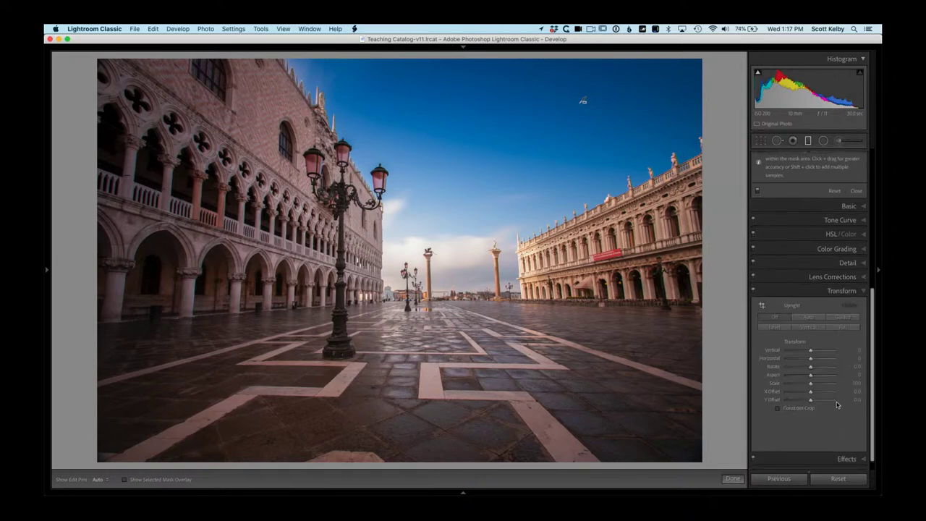
left_click(812, 320)
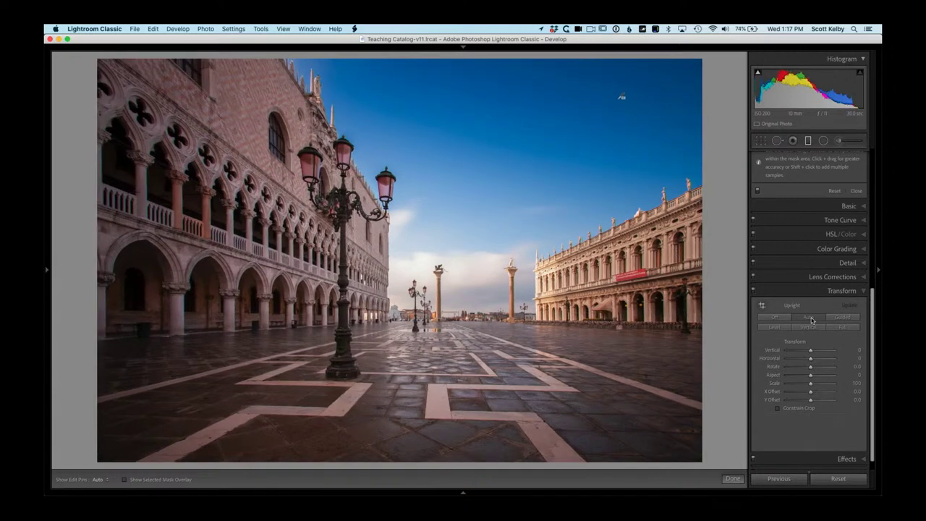
left_click(783, 320)
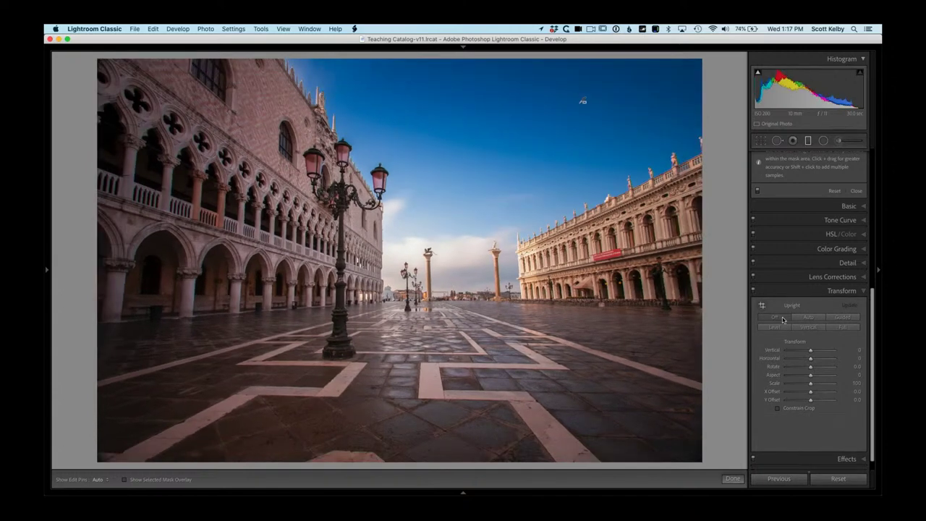
left_click(805, 318)
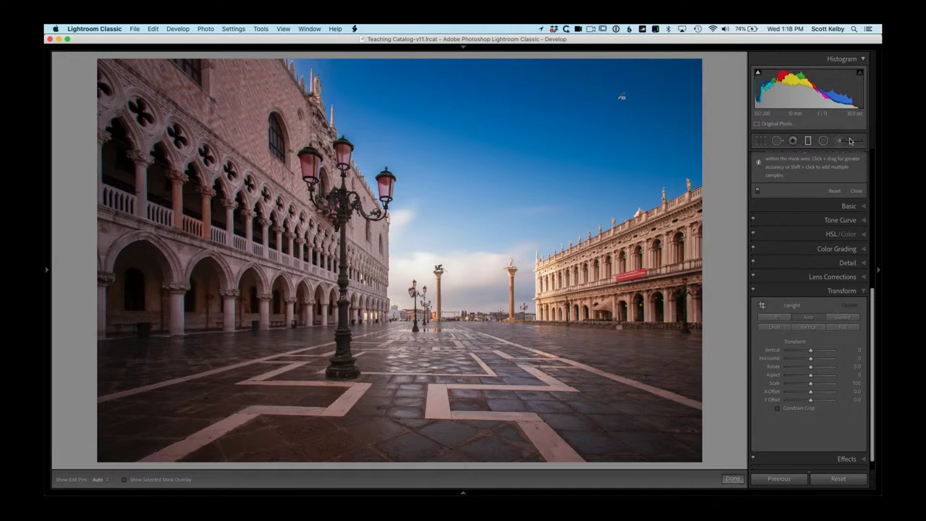
Paint over the left lantern of the large lamppost with an adjustment brush of size 6 at Exposure 0.42
left_click(851, 141)
left_click_drag(804, 202, 815, 203)
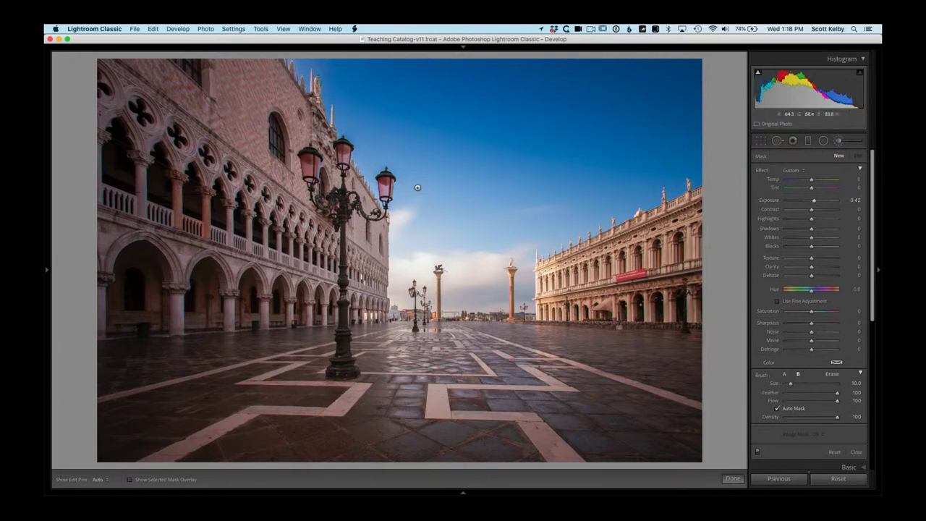
key("bracketright")
key("bracketright")
key("bracketright")
key("bracketright")
key("bracketright")
key("bracketright")
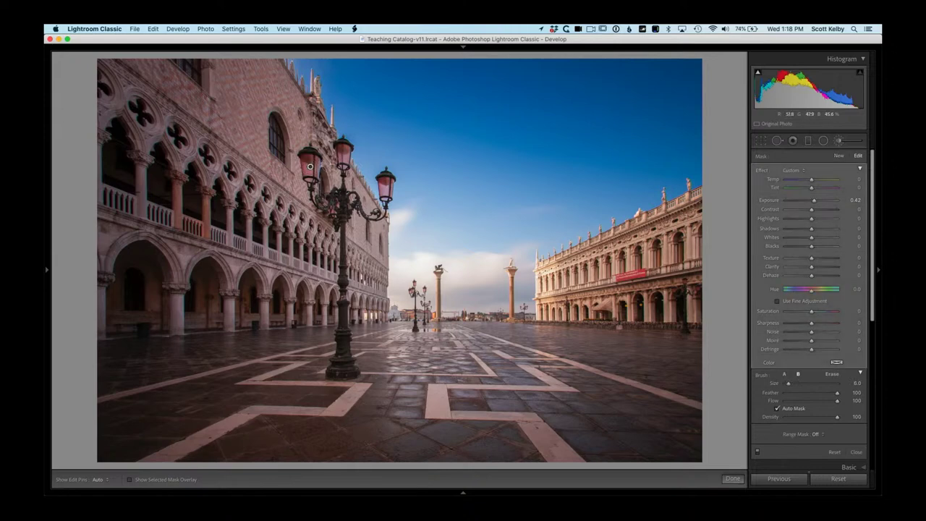
Paint the lamppost's other two lanterns with the same brush adjustment, raising its Exposure to 1.42 and shifting its Tint
left_click_drag(815, 201, 822, 202)
left_click_drag(339, 149, 345, 162)
left_click_drag(385, 185, 387, 196)
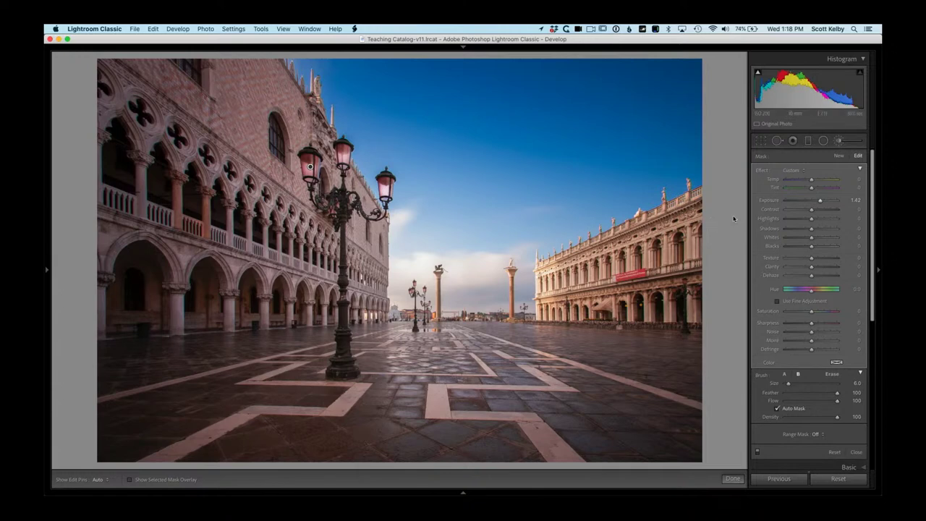
left_click_drag(812, 190, 820, 222)
Brighten the palace on the left and the outer end of the right-hand building with separate graduated filters at Exposure 0.82
left_click(810, 141)
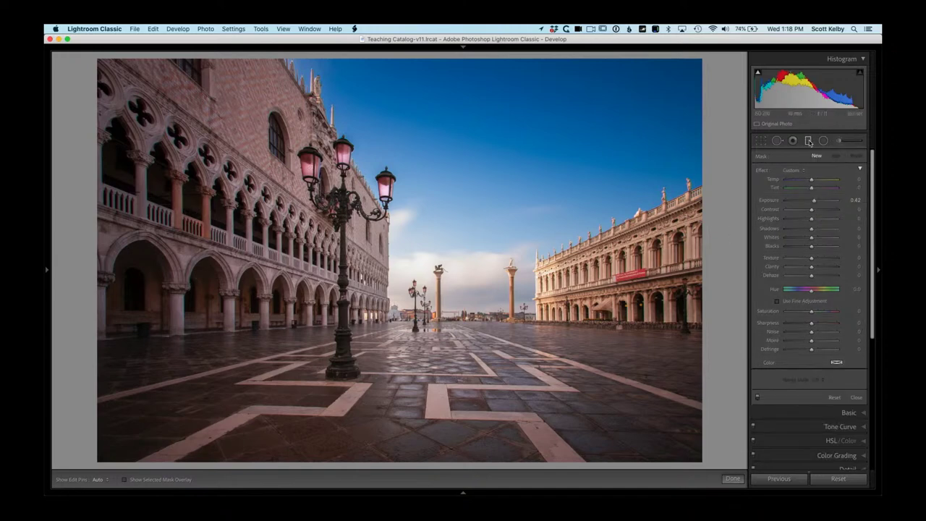
left_click_drag(815, 202, 817, 202)
left_click_drag(139, 193, 366, 195)
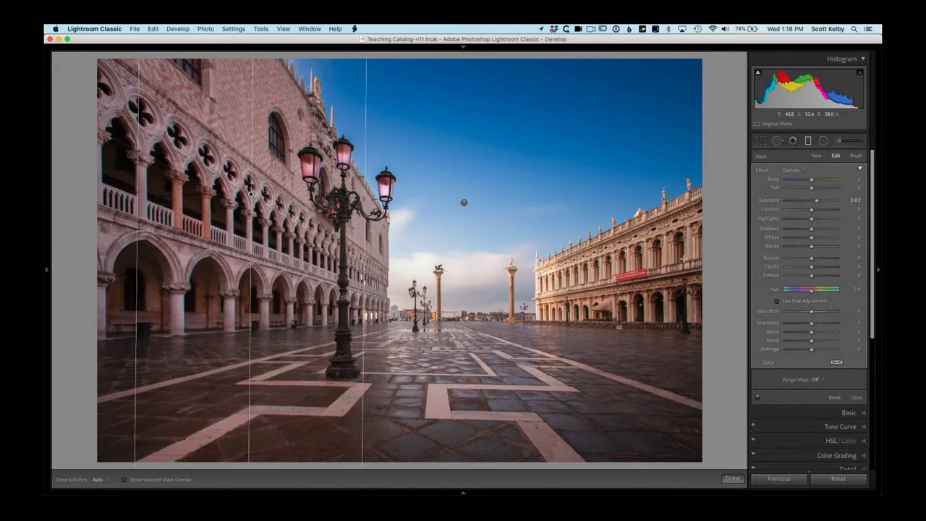
left_click_drag(685, 280, 628, 220)
left_click_drag(656, 249, 679, 278)
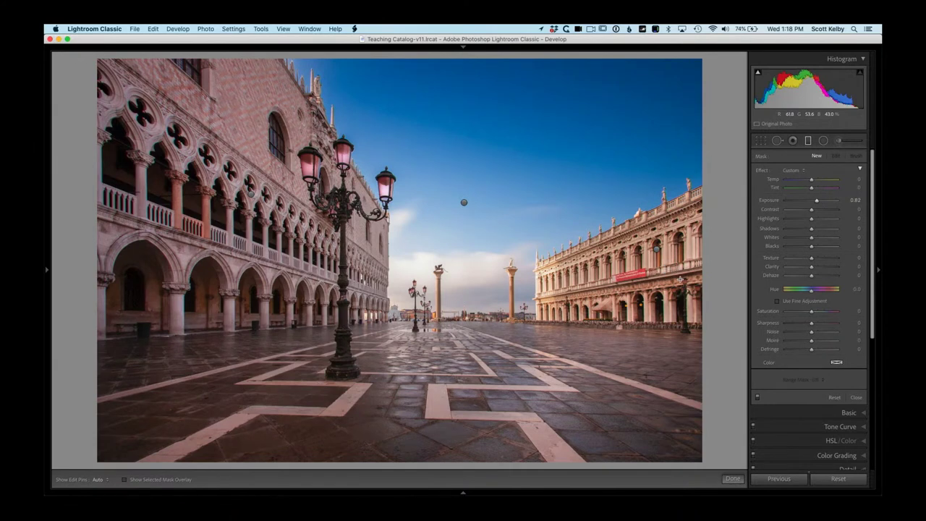
Brush over the near end of the right-hand building with a size 11 adjustment brush at Exposure 0.32
left_click(848, 144)
mouse_move(688, 243)
left_mouse_down()
mouse_move(659, 235)
mouse_move(678, 225)
left_mouse_up()
left_click_drag(816, 200, 814, 200)
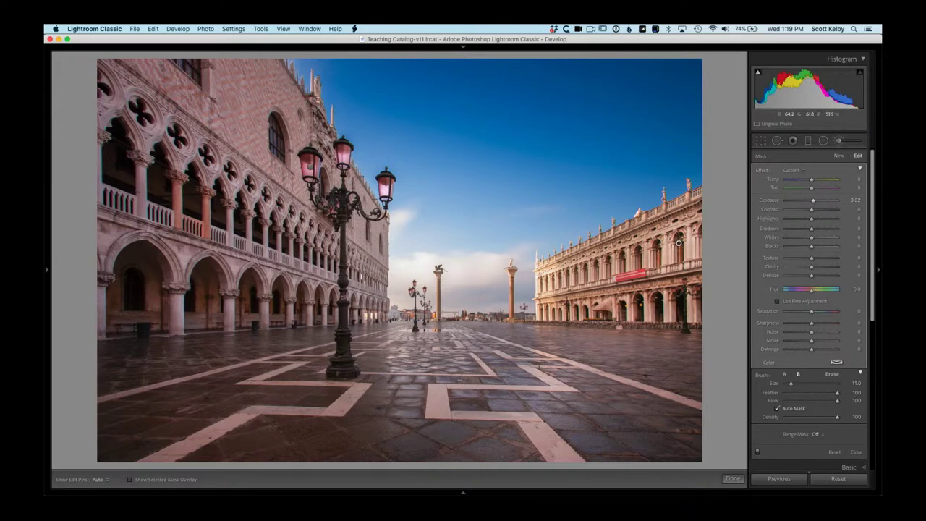
mouse_move(679, 243)
left_mouse_down()
mouse_move(655, 218)
mouse_move(615, 296)
mouse_move(630, 318)
mouse_move(680, 294)
left_mouse_up()
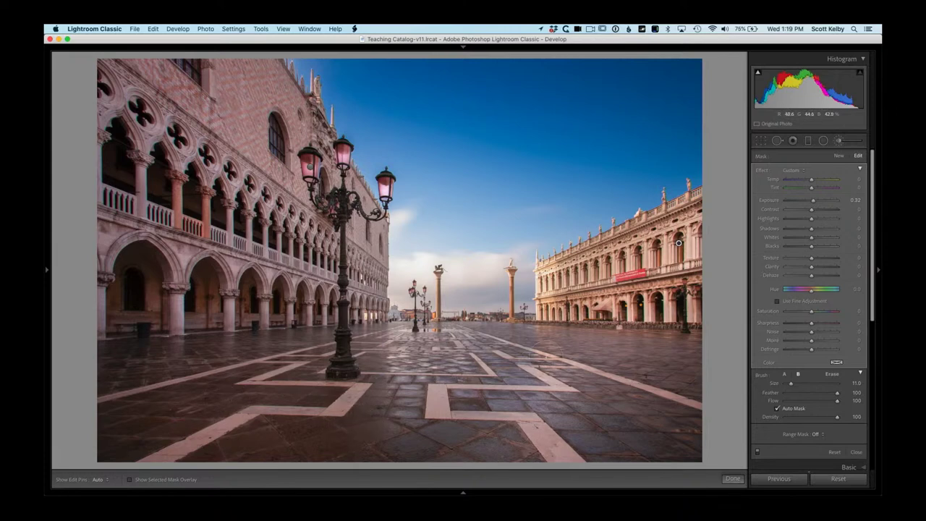
Open the adjusted photo in Photoshop with its Lightroom adjustments and duplicate the Background layer
key("super+e")
left_click(454, 347)
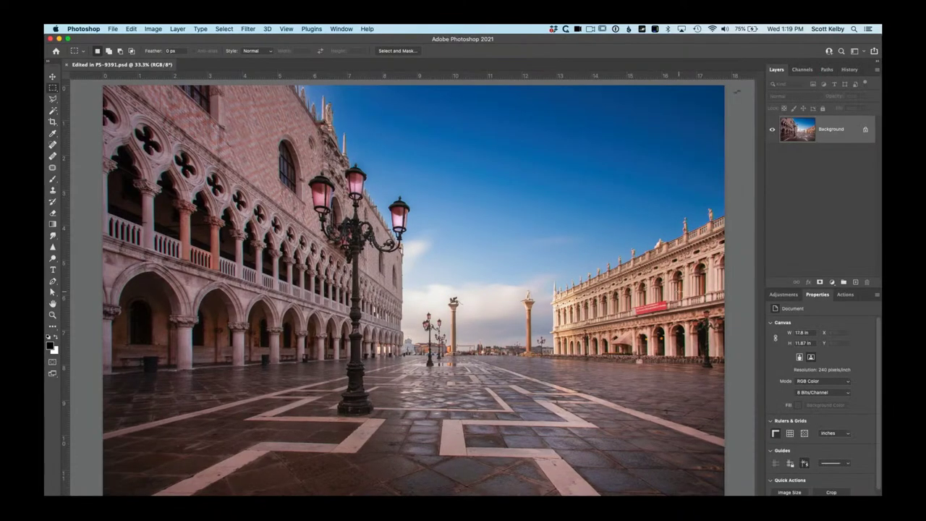
key("super+minus")
left_click(67, 38)
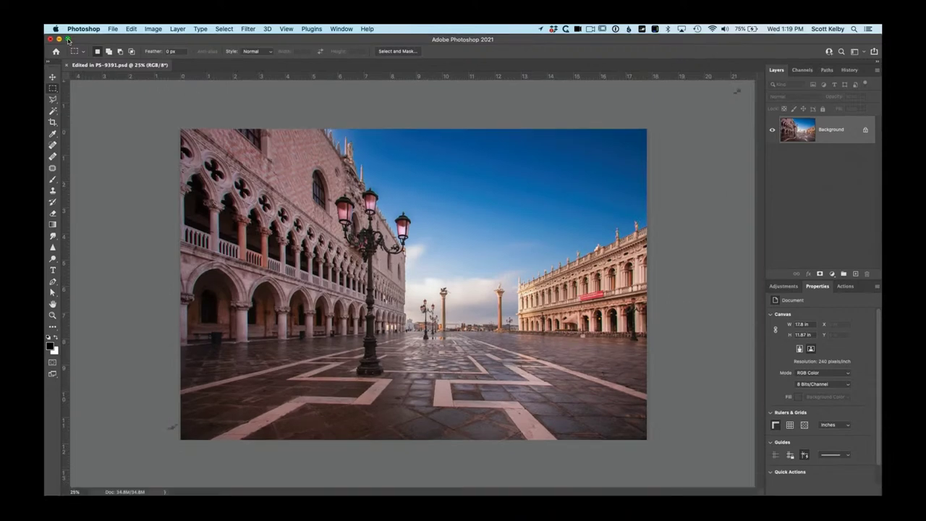
key("super+j")
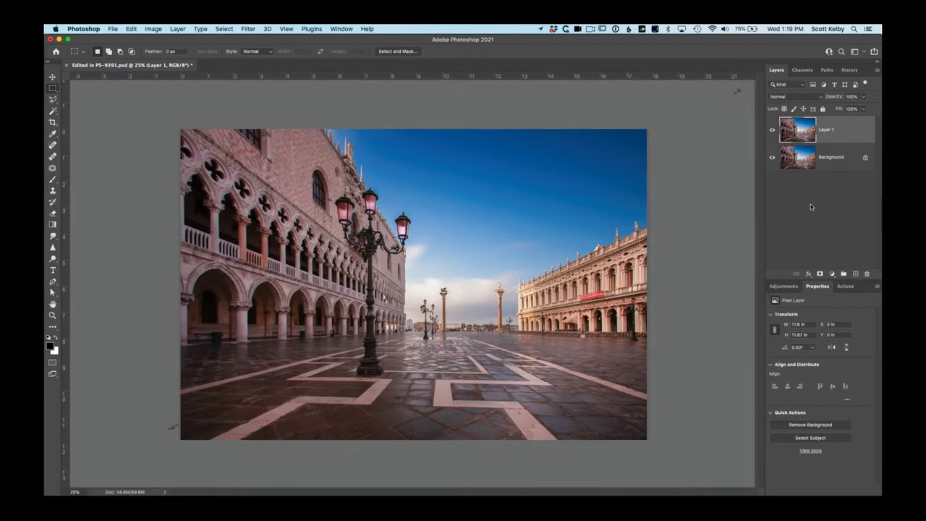
Distort the duplicate layer by pulling its lower-left corner down to level the foreground paving against a horizontal guide
key("super+t")
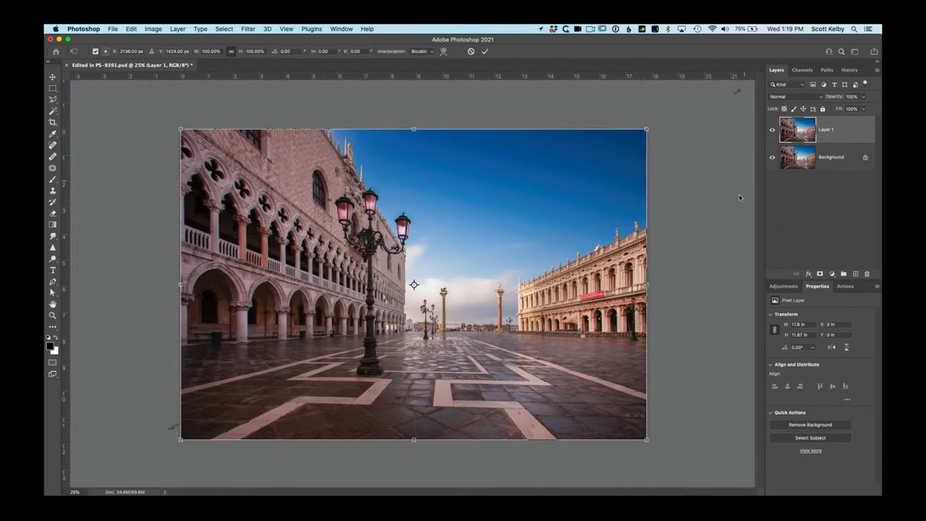
left_click_drag(181, 438, 177, 452)
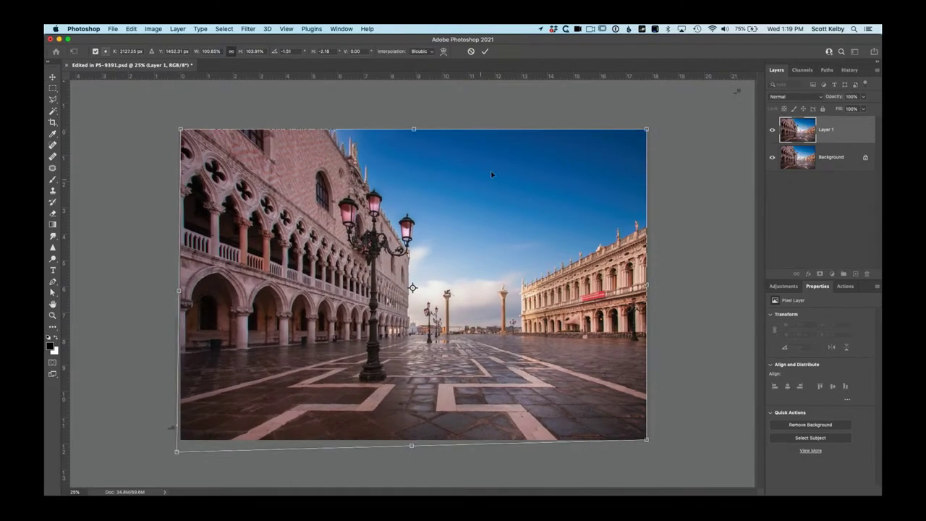
left_click_drag(539, 79, 588, 411)
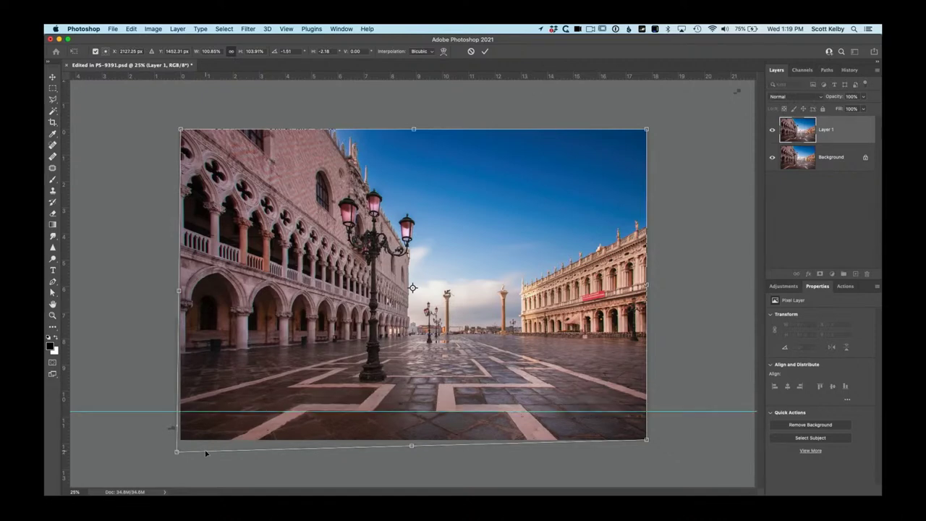
left_click_drag(177, 453, 179, 463)
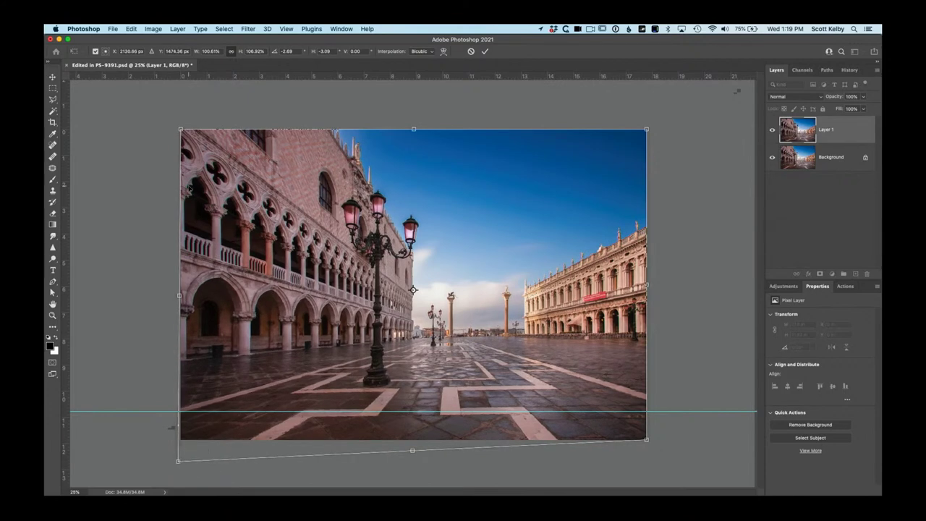
left_click_drag(184, 134, 182, 133)
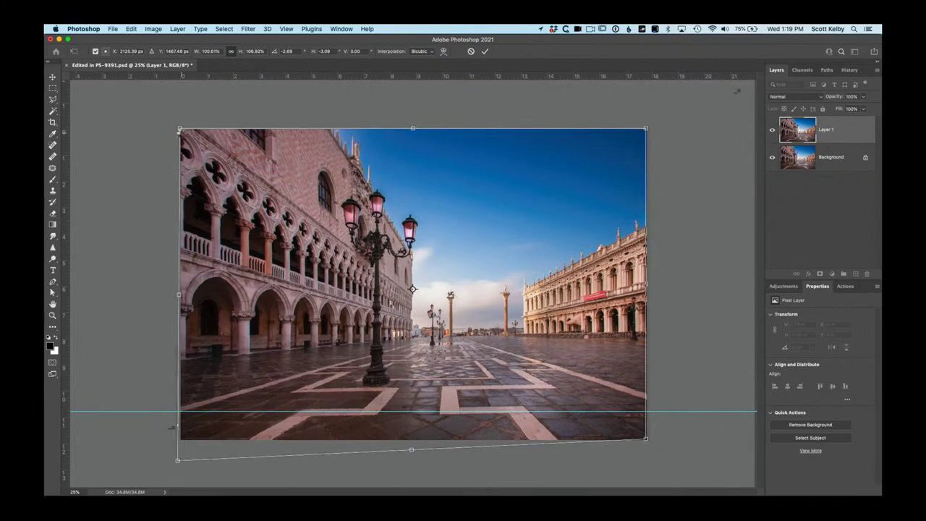
key("Return")
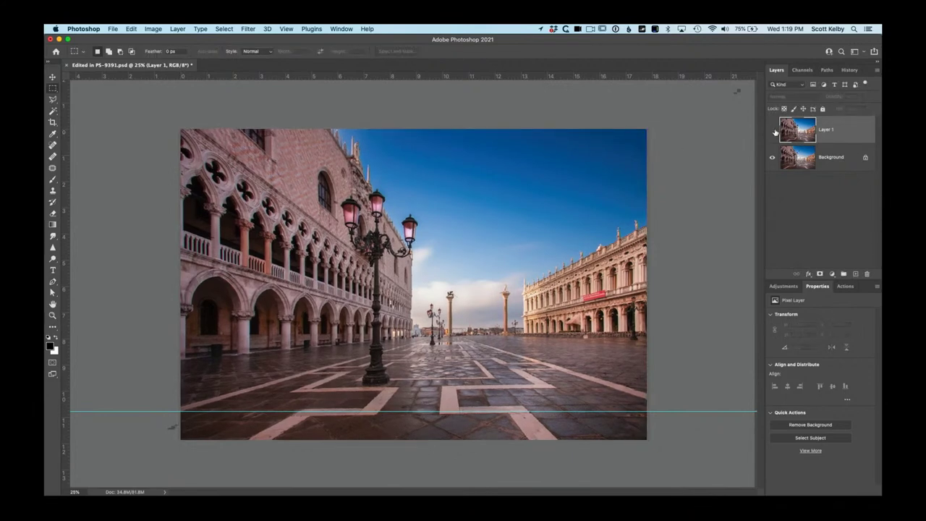
Compare the photo before and after the distortion by toggling the duplicate layer's visibility
left_click(773, 130)
left_click(773, 131)
left_click(772, 130)
left_click(774, 131)
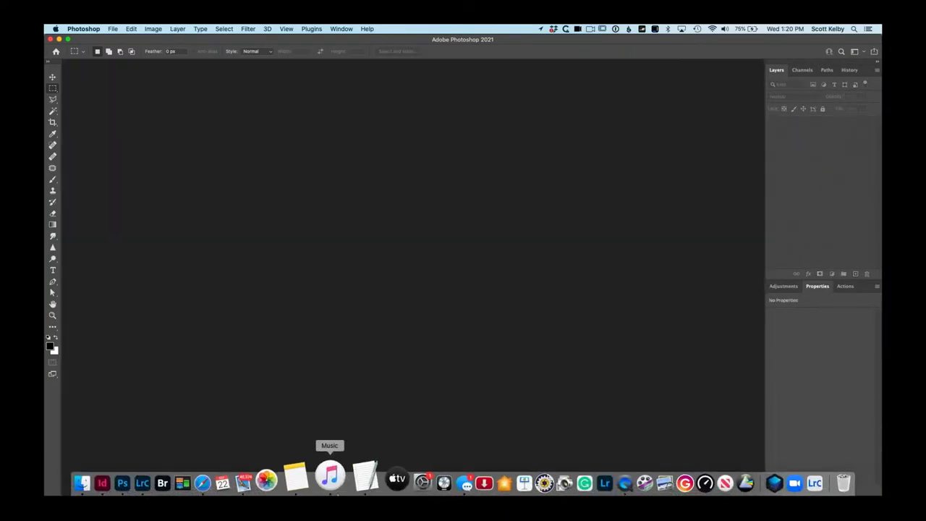
Switch back to Lightroom Classic and show the photos in the Library grid
left_click(168, 479)
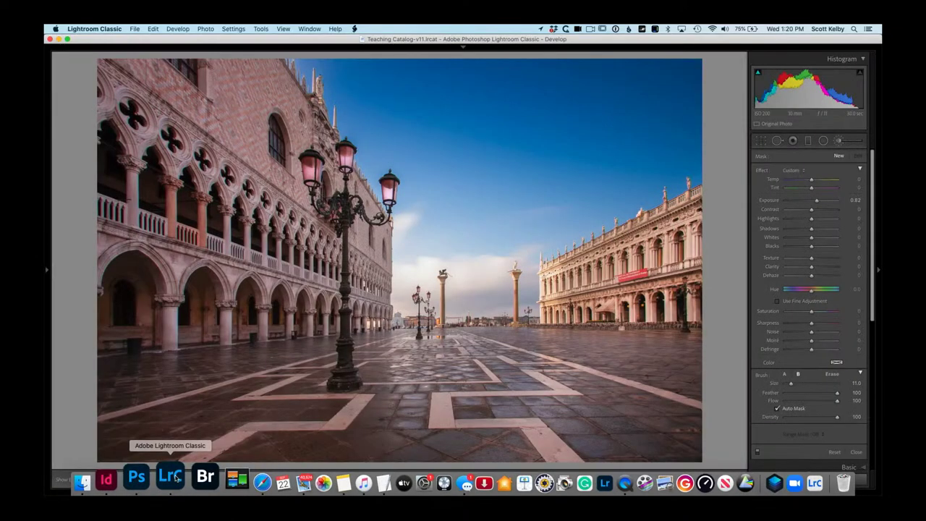
key("g")
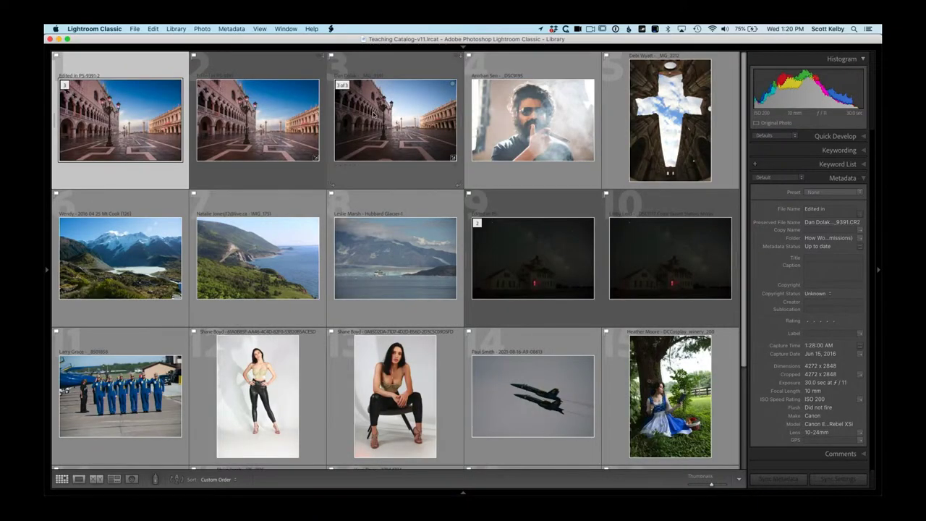
Compare the edited Venice square photo with its unedited original, viewing it large and resetting the adjustments before restoring them
double_click(172, 144)
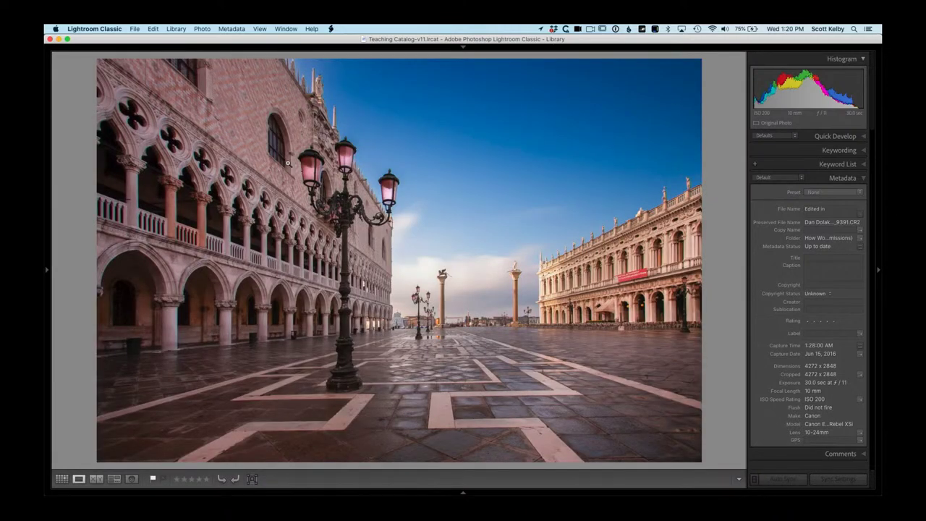
key("Right")
key("d")
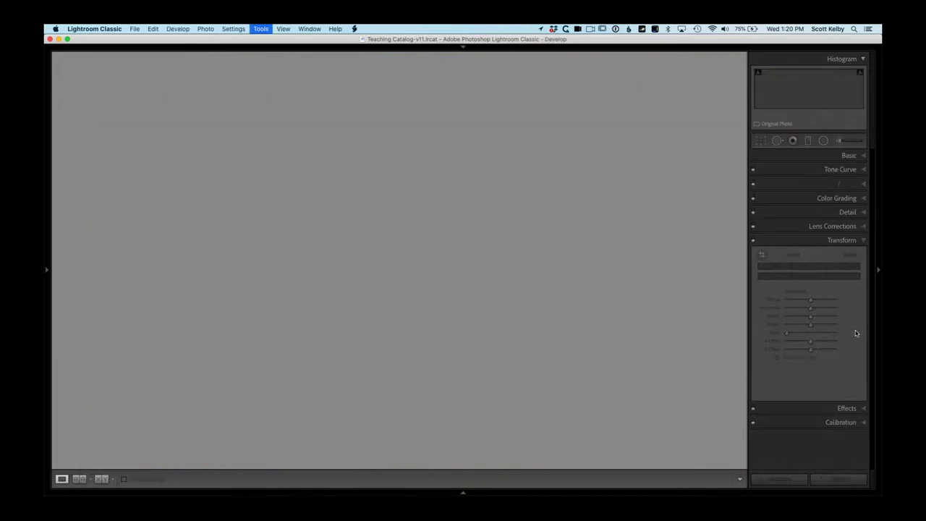
left_click(841, 479)
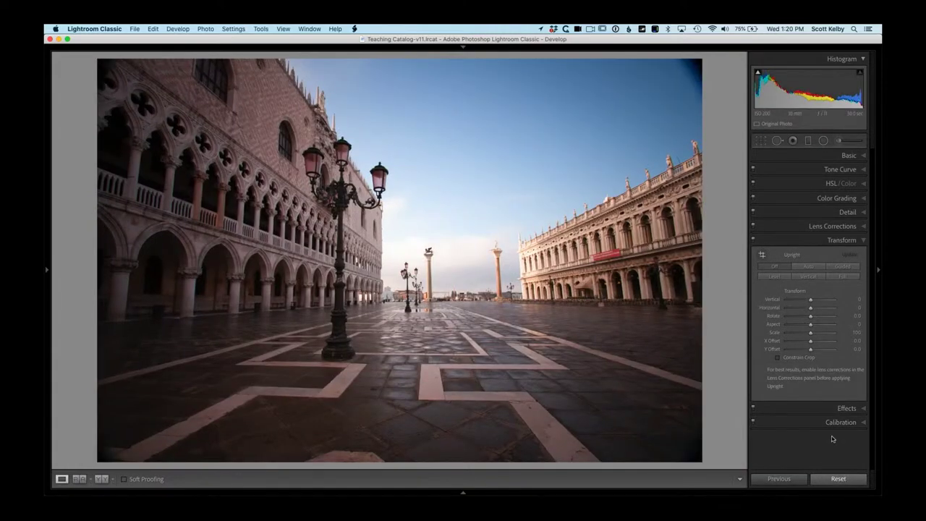
left_click(797, 271)
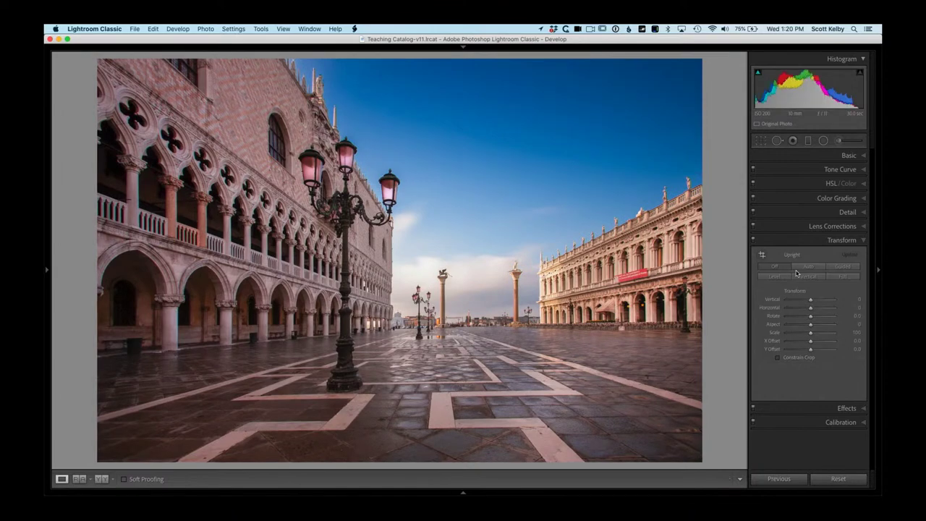
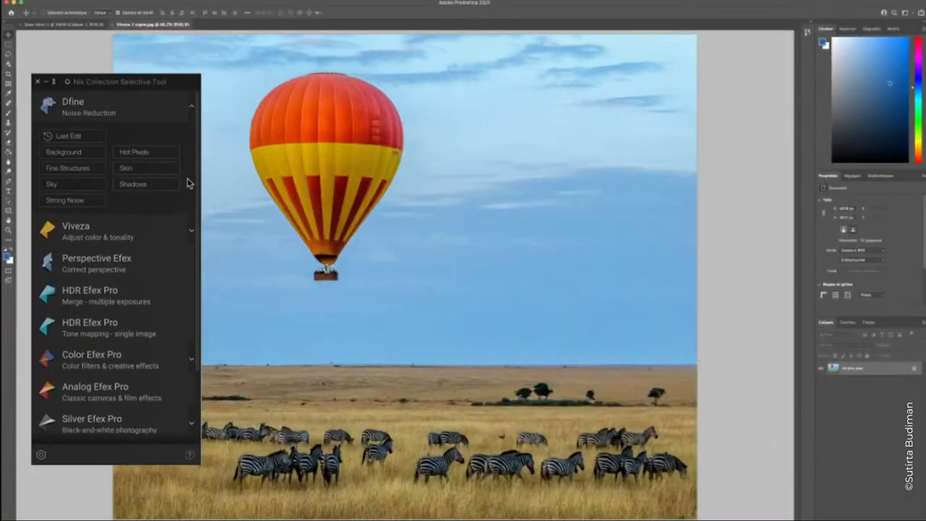
Browse the Nik Collection Selective Tool in Photoshop, collapsing the Dfine presets and expanding the Silver Efex Pro ones
left_click(189, 183)
left_click(196, 267)
left_click(195, 266)
left_click(195, 334)
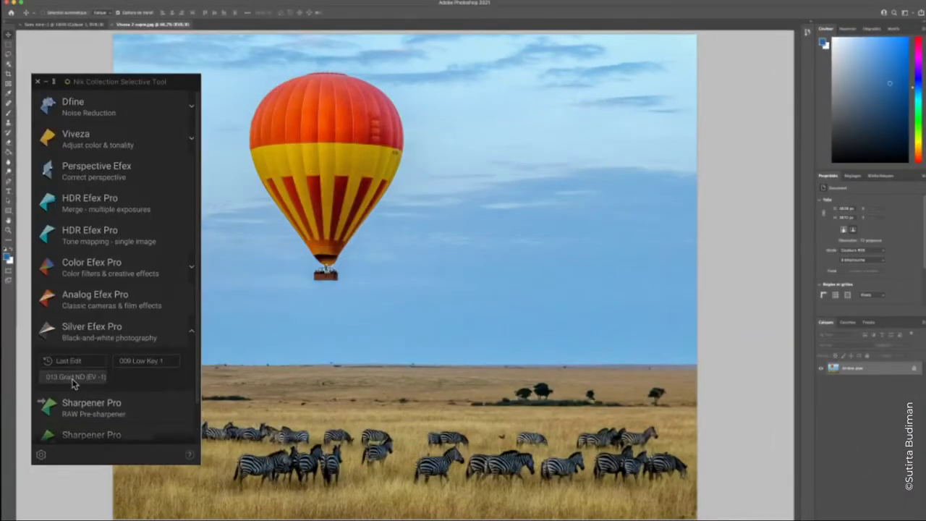
scroll(73, 384, "down", 2)
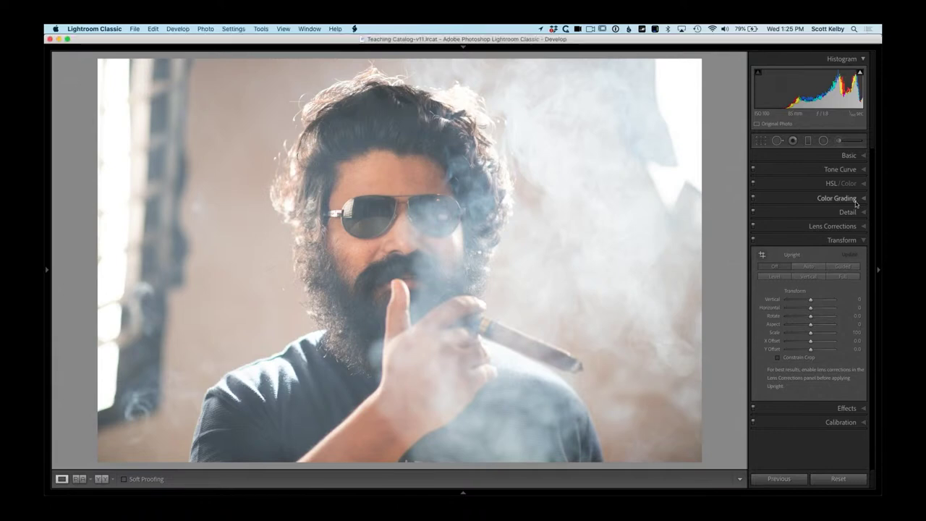
Apply the Adobe Portrait profile to the photo of the bearded man in smoke in Lightroom Classic
left_click(845, 155)
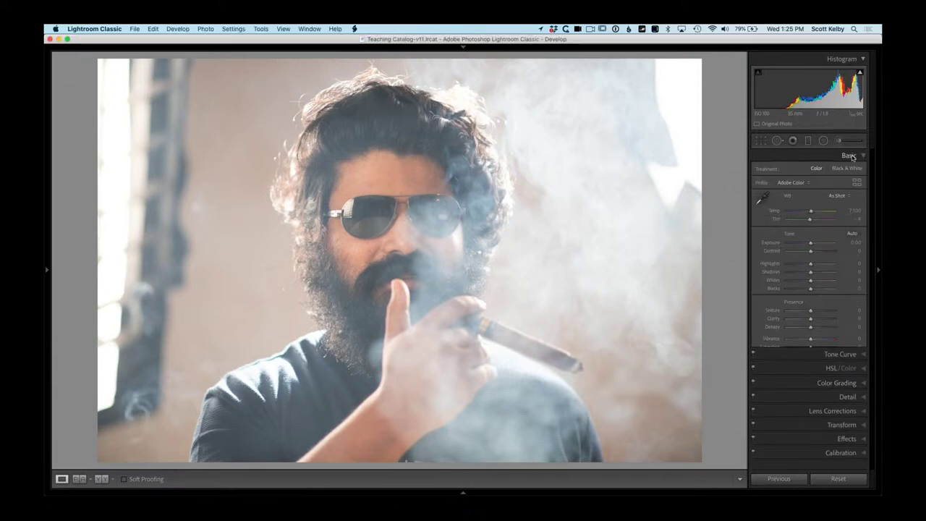
left_click(806, 183)
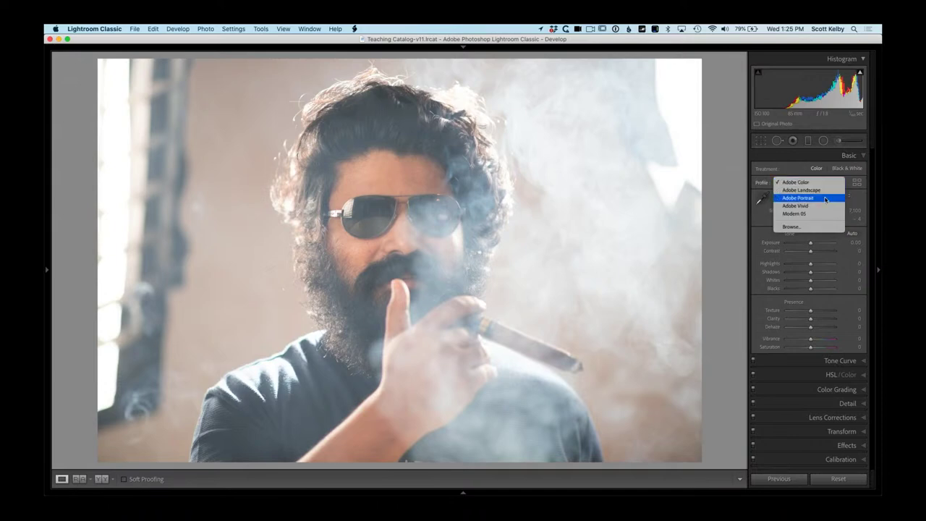
left_click(826, 198)
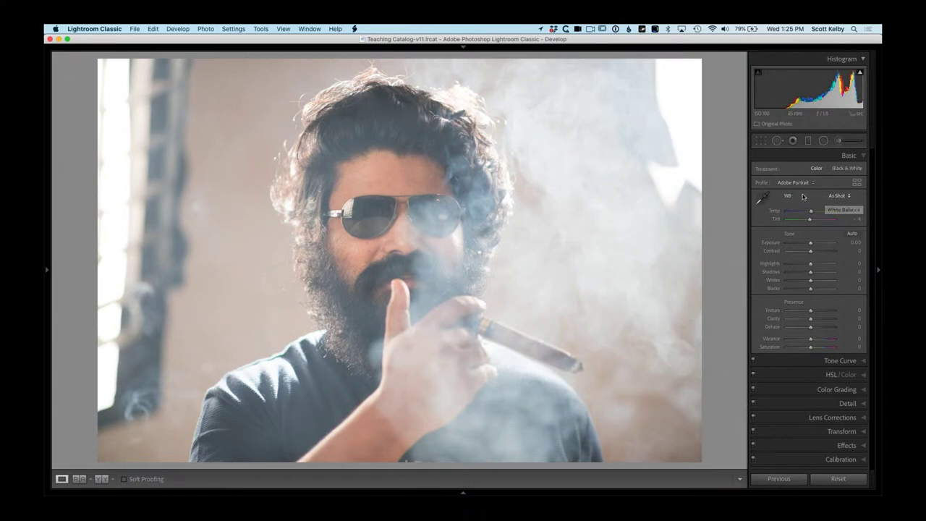
Apply Auto tone to the portrait and adjust Exposure to −1.15 and Shadows to +71
left_click(855, 234)
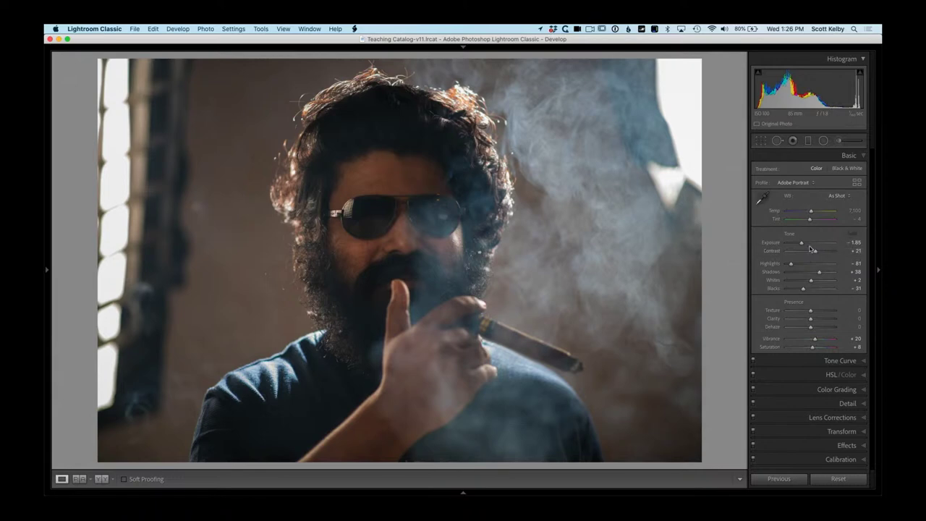
left_click_drag(801, 245, 827, 273)
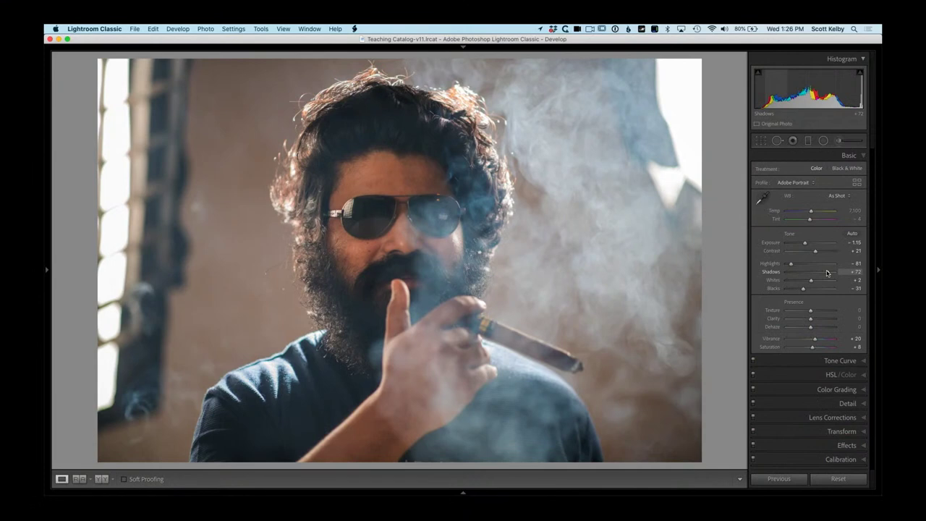
left_click_drag(839, 272, 844, 272)
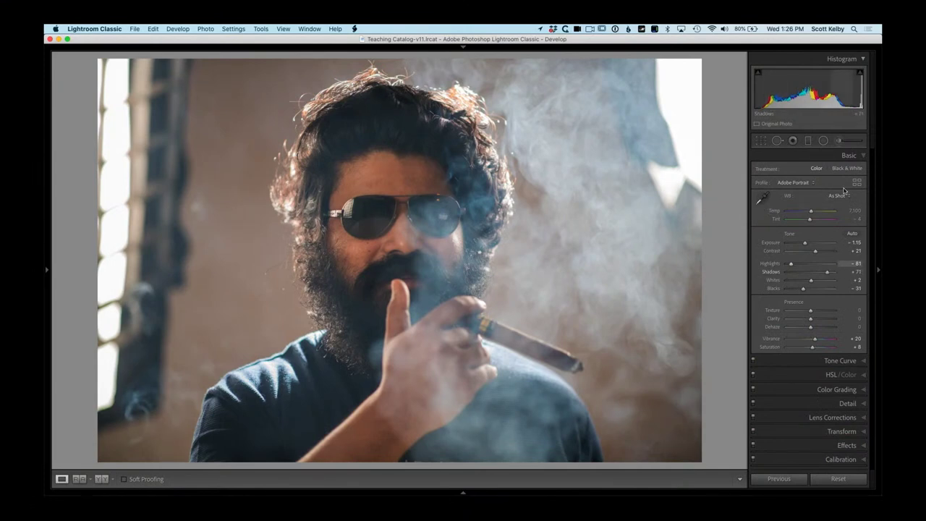
Brighten the man's face with the Adjustment Brush, setting the brushed area's Exposure to 0.56 and Temp to 17
key("k")
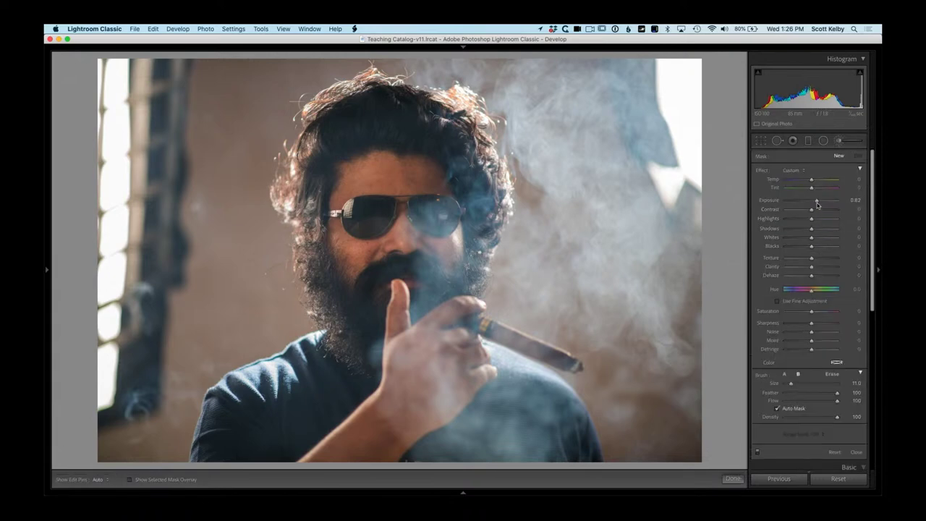
mouse_move(456, 182)
left_mouse_down()
mouse_move(331, 163)
mouse_move(434, 213)
mouse_move(373, 289)
mouse_move(334, 246)
left_mouse_up()
mouse_move(375, 289)
left_mouse_down()
mouse_move(452, 239)
mouse_move(451, 145)
mouse_move(389, 120)
mouse_move(434, 129)
mouse_move(467, 201)
mouse_move(466, 215)
mouse_move(362, 323)
mouse_move(421, 299)
left_mouse_up()
left_click_drag(406, 150, 399, 144)
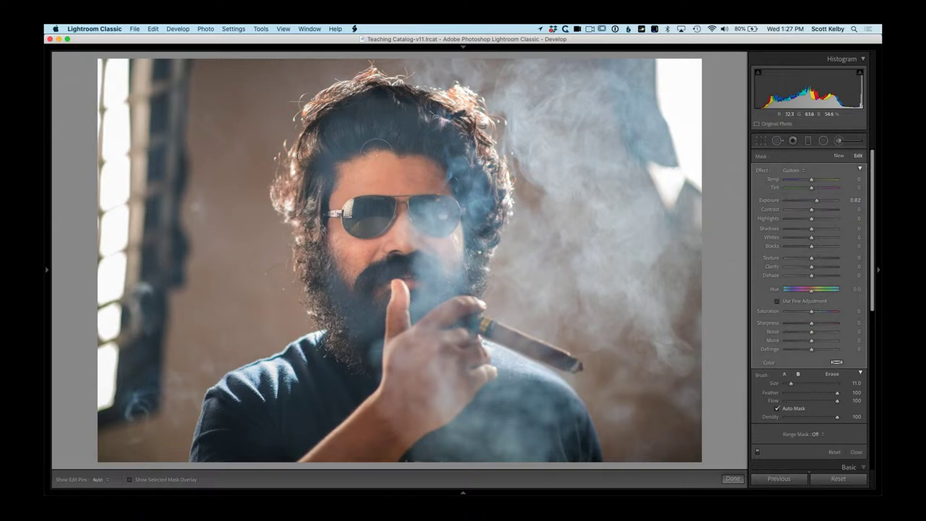
left_click_drag(816, 202, 814, 202)
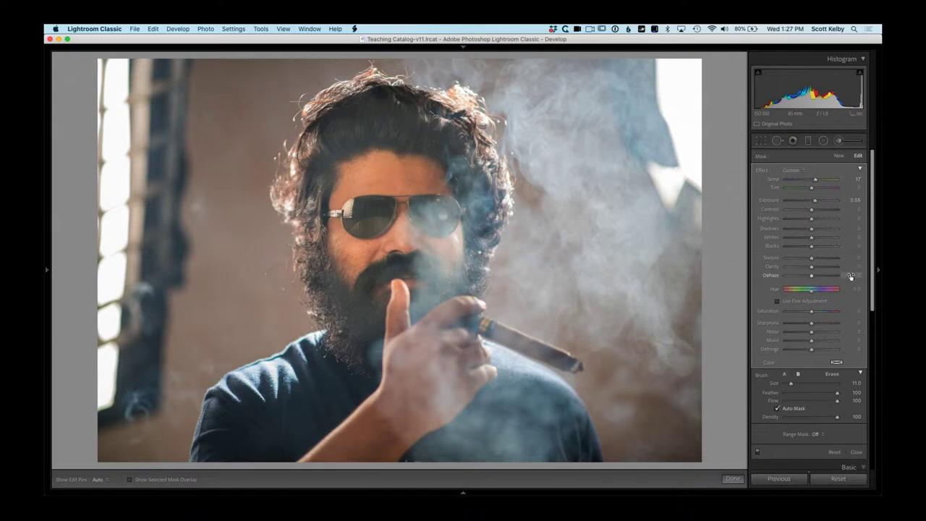
left_click(845, 140)
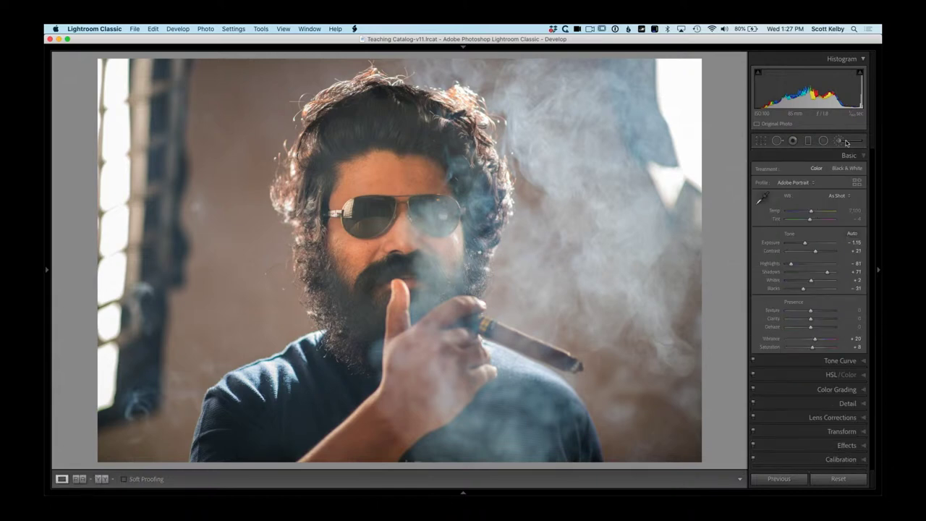
Warm the whole photo to a Temp of 7,667 and set the face brush adjustment to Exposure 0.57 and Contrast 46
left_click_drag(812, 213, 814, 213)
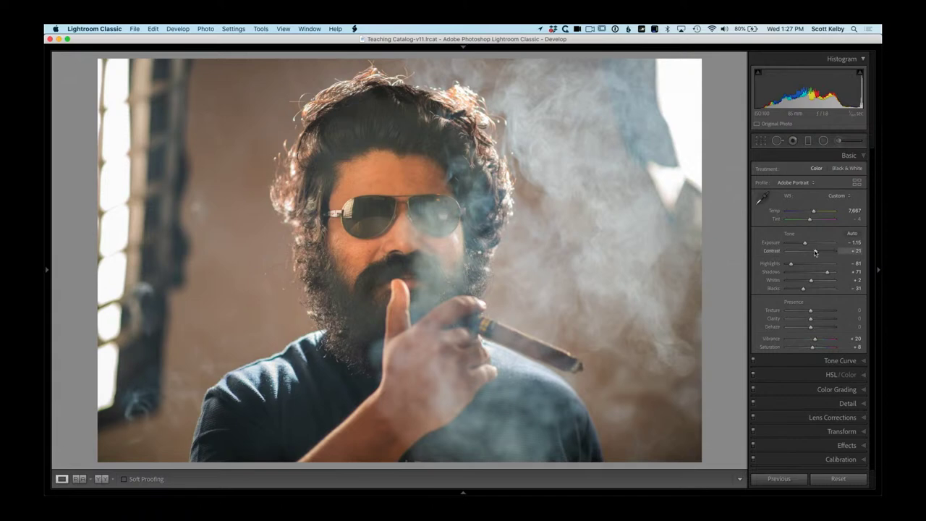
key("k")
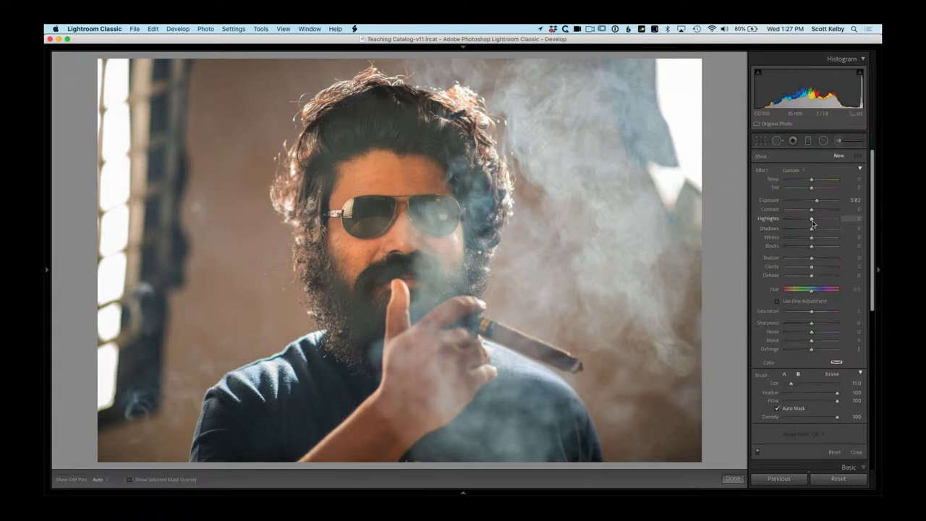
left_click_drag(811, 209, 830, 209)
left_click(420, 183)
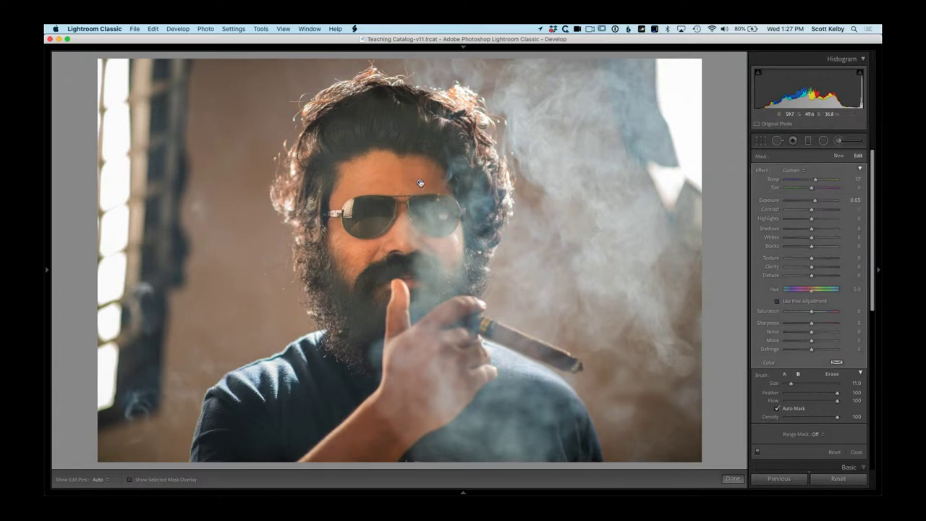
mouse_move(811, 210)
left_mouse_down()
mouse_move(825, 213)
mouse_move(817, 203)
left_mouse_up()
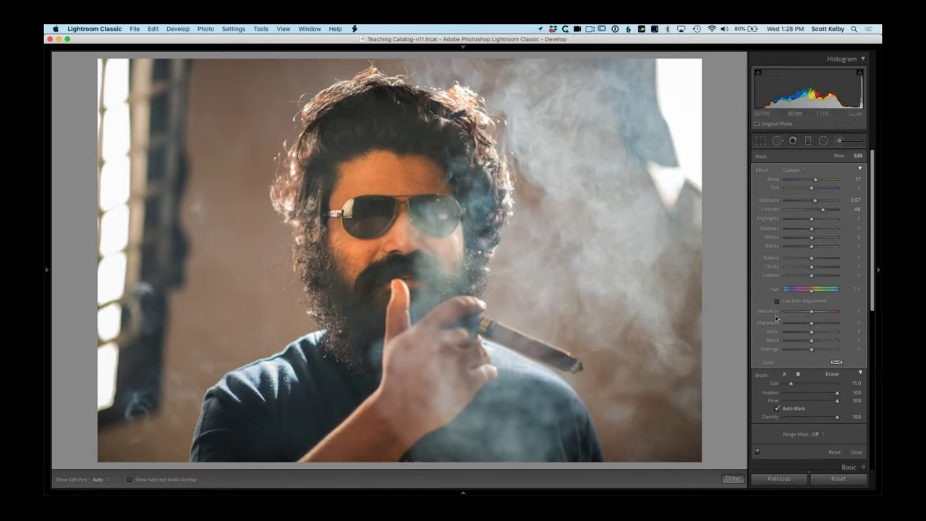
left_click(856, 142)
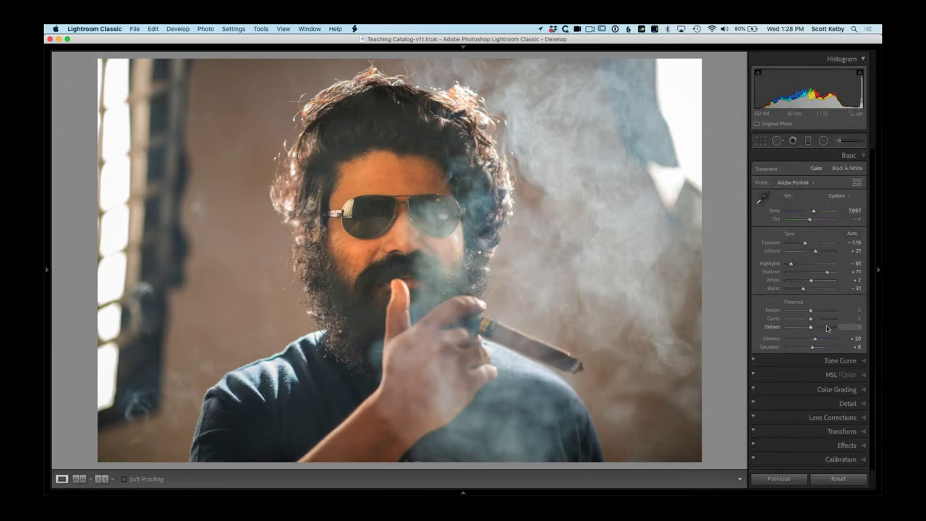
Set the portrait's Texture to +43, Clarity to +18 and Dehaze to +17
mouse_move(811, 311)
left_mouse_down()
mouse_move(822, 313)
mouse_move(817, 320)
left_mouse_up()
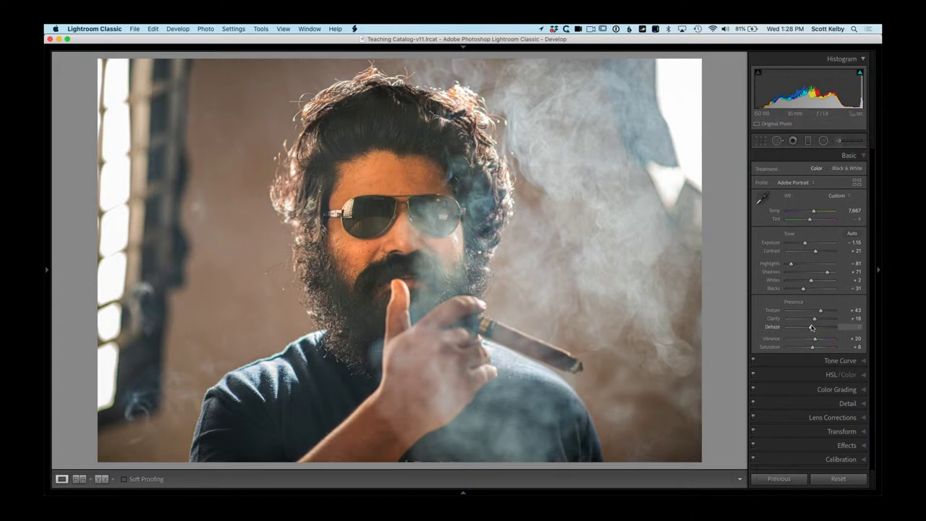
left_click_drag(812, 327, 817, 328)
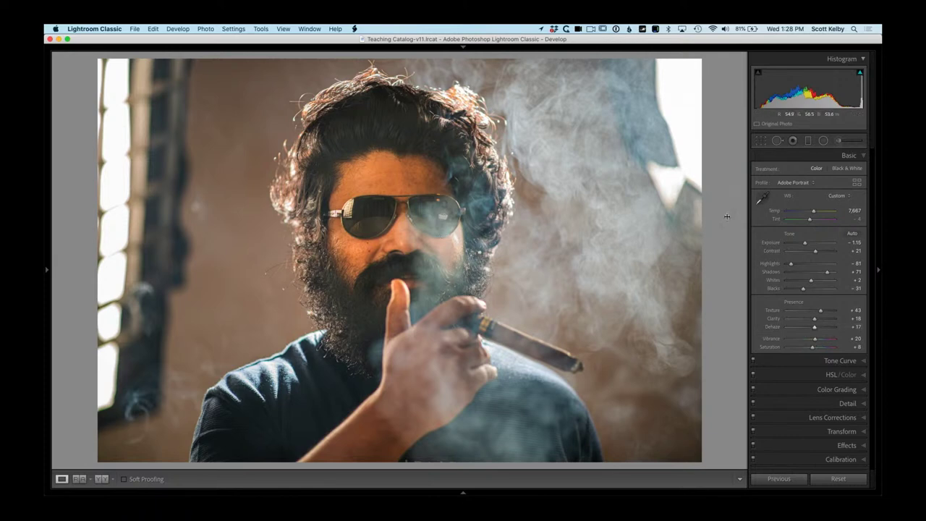
Lower the face brush adjustment's Exposure to 0.49 and erase its spill over the hair
left_click(851, 142)
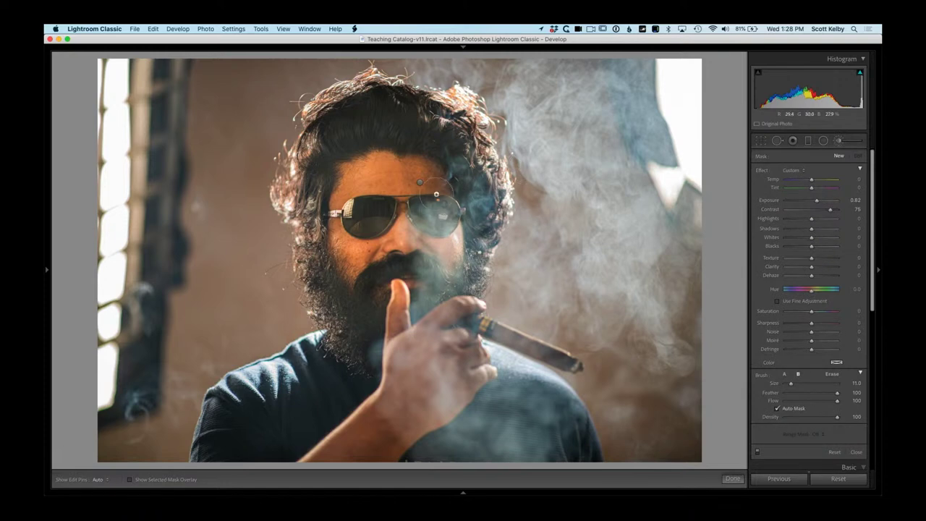
left_click(420, 186)
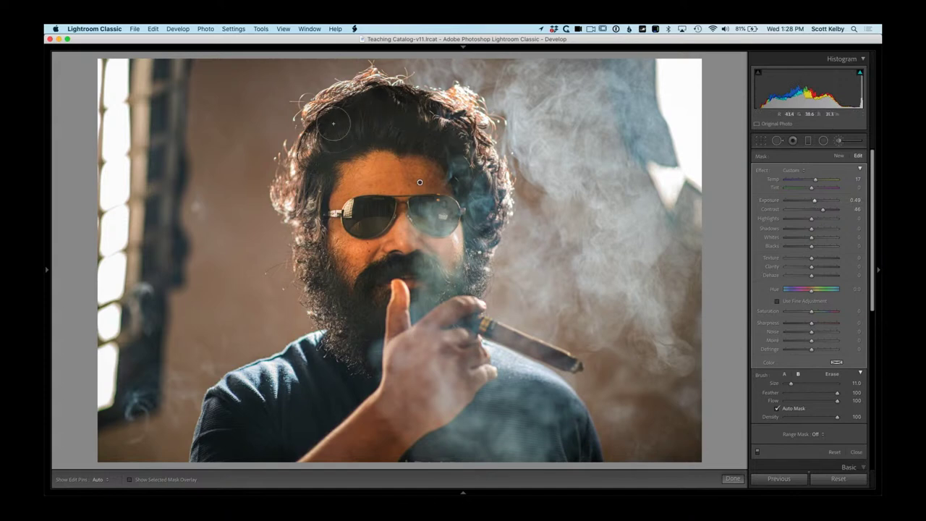
key("alt")
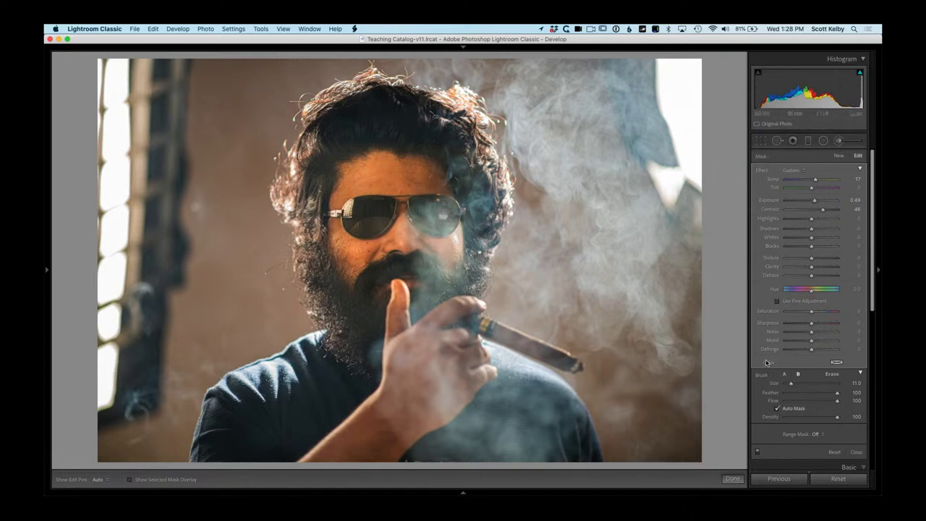
Open the portrait in Photoshop and remove the bright window along the photo's left side with a Content-Aware fill
key("p")
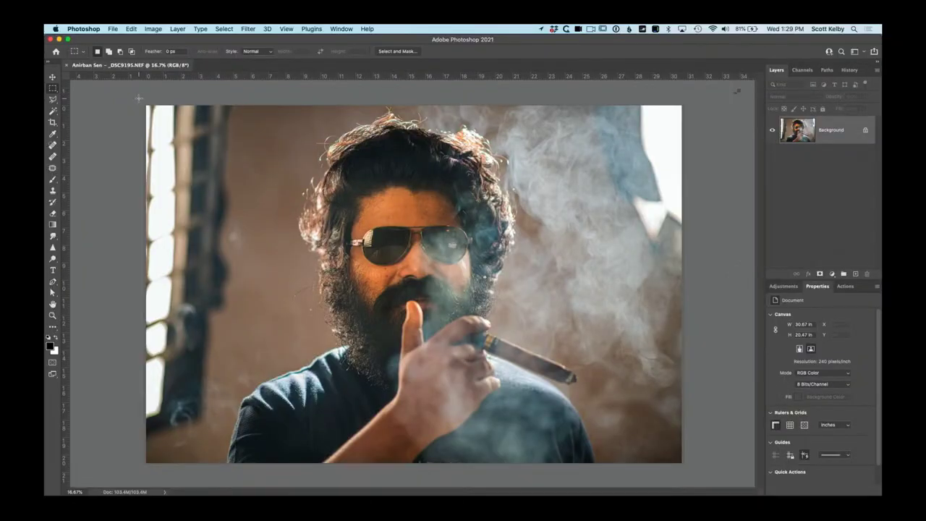
left_click_drag(146, 106, 229, 437)
left_click(131, 29)
left_click(136, 168)
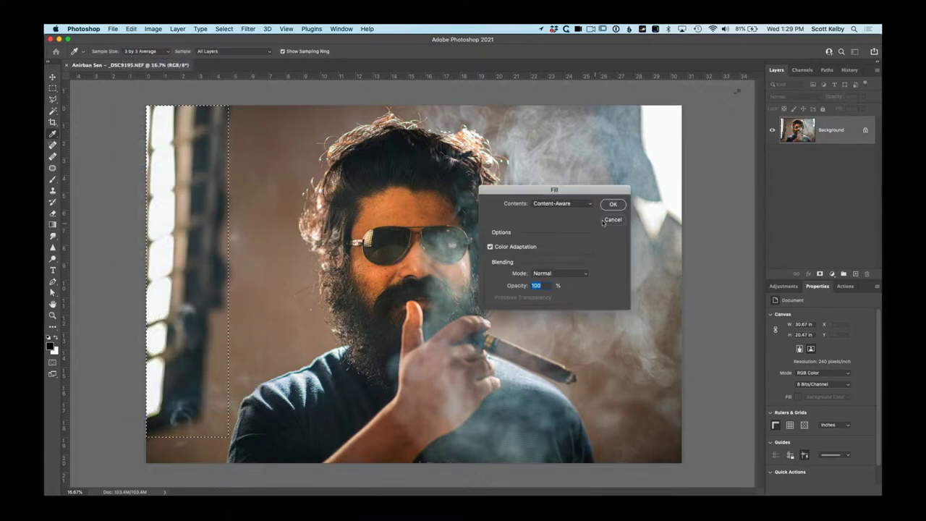
left_click(614, 205)
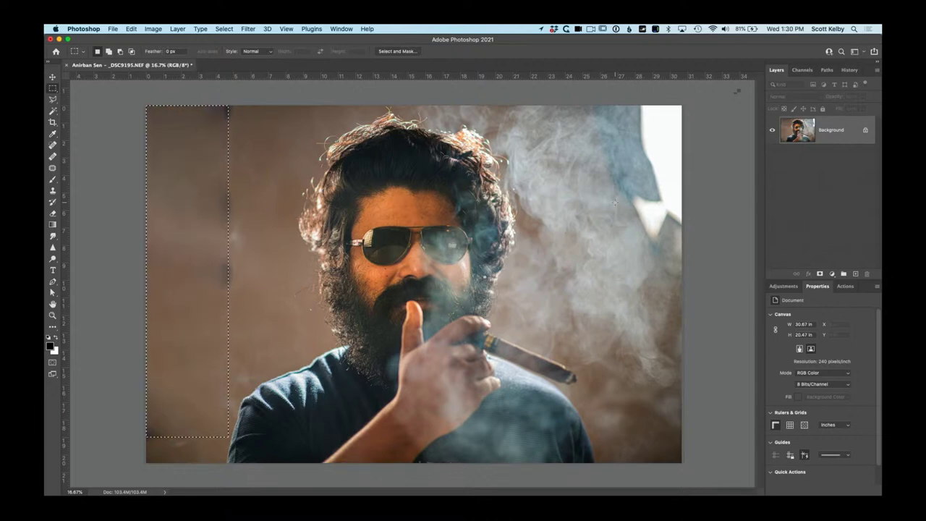
Remove the dark blotches left on the wall beside the man's head with a Content-Aware fill of a tall narrow selection
key("super+d")
left_click_drag(201, 99, 245, 311)
key("shift+BackSpace")
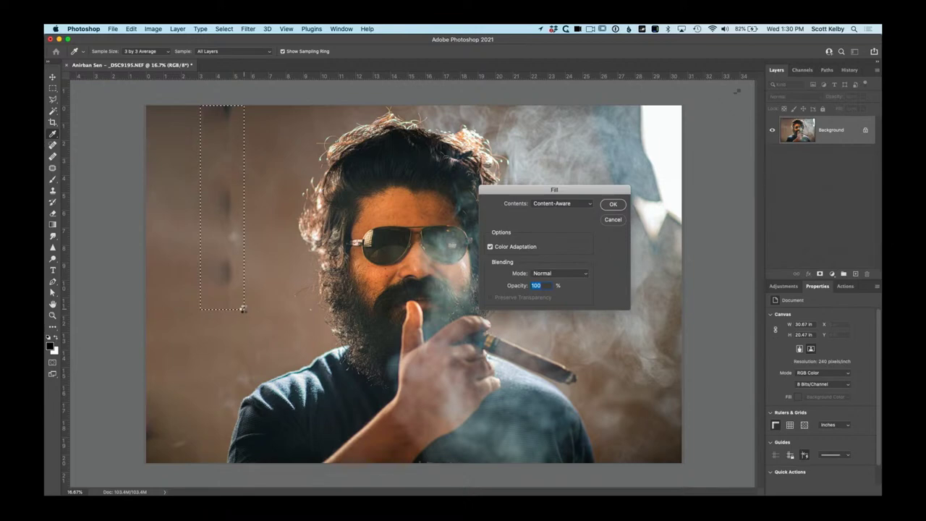
key("Return")
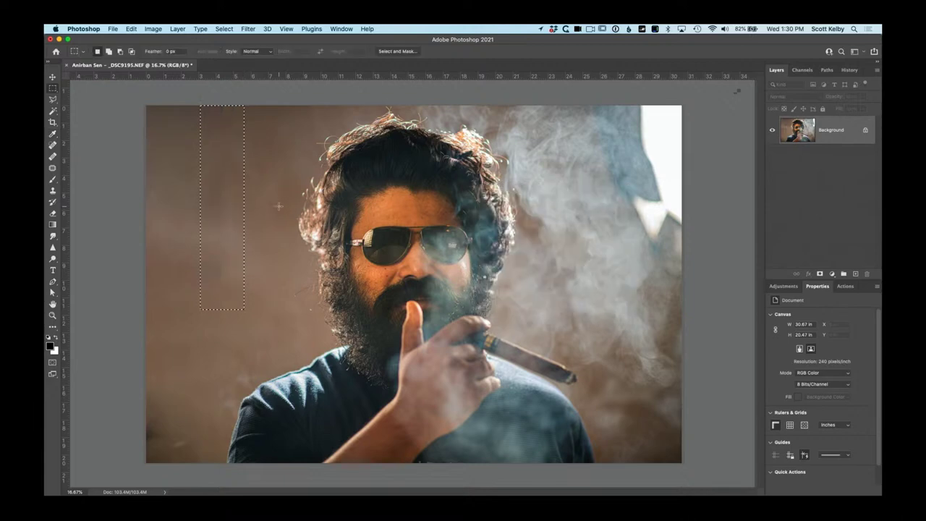
Clean up the photo's lower-left corner with a Content-Aware fill of a small rectangular selection
key("super+d")
left_click_drag(138, 386, 214, 470)
key("shift+BackSpace")
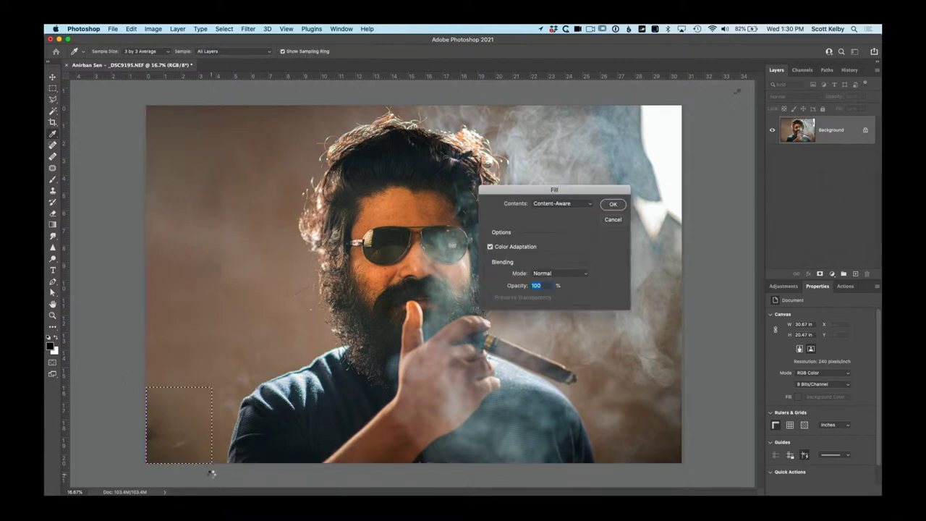
key("Return")
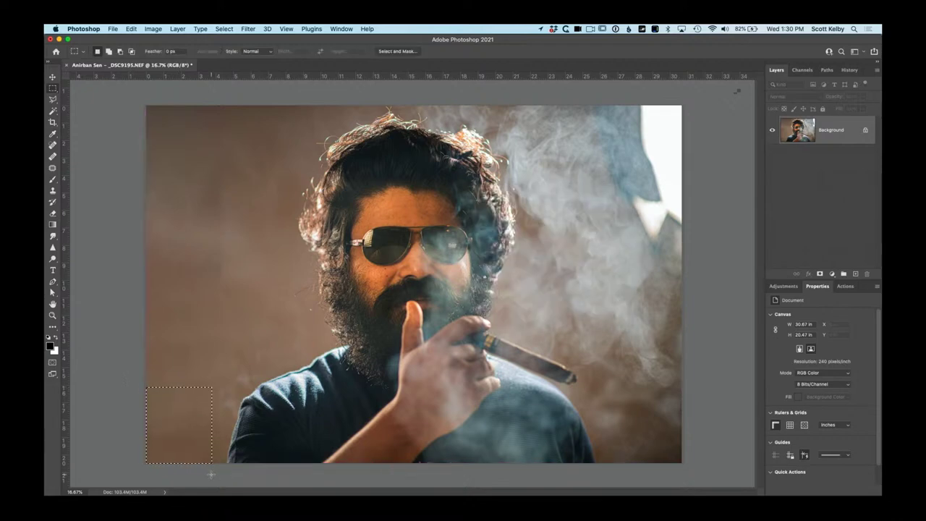
Smooth the uneven patches on the wall to the left of the man's head with the Patch tool
key("super+d")
left_click(52, 168)
mouse_move(234, 176)
left_mouse_down()
mouse_move(201, 227)
mouse_move(231, 156)
left_mouse_up()
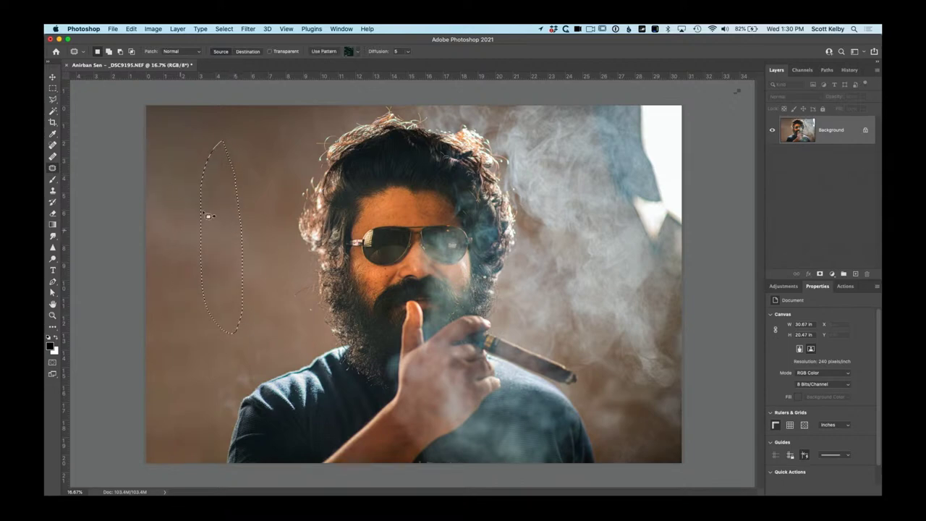
key("super+d")
mouse_move(234, 179)
left_mouse_down()
mouse_move(234, 241)
mouse_move(227, 283)
mouse_move(219, 282)
mouse_move(212, 240)
mouse_move(236, 179)
left_mouse_up()
left_click_drag(238, 240, 185, 236)
key("super+d")
Remove the bright window in the photo's upper-right corner with a Content-Aware fill of a lasso selection
left_click_drag(53, 99, 101, 105)
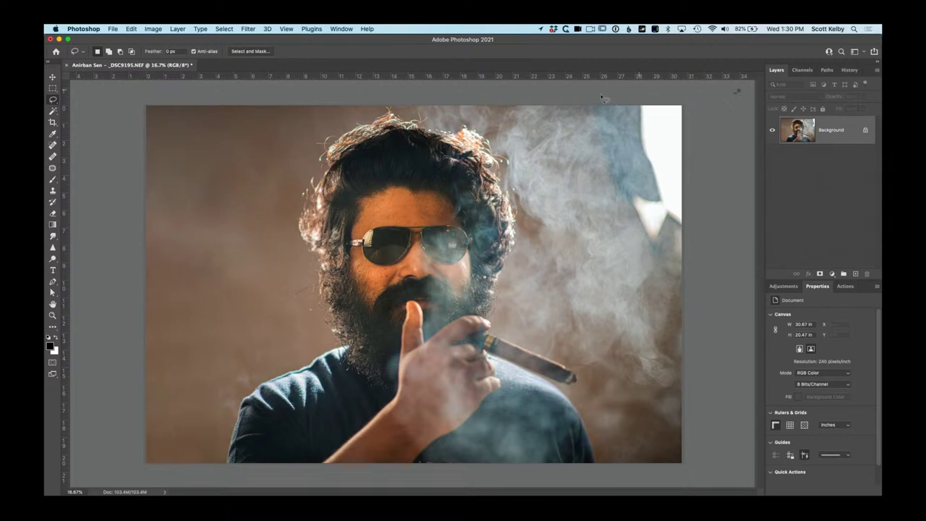
mouse_move(610, 172)
left_mouse_down()
mouse_move(582, 182)
mouse_move(644, 265)
mouse_move(681, 286)
mouse_move(707, 145)
mouse_move(695, 101)
mouse_move(631, 96)
left_mouse_up()
key("shift+BackSpace")
key("Return")
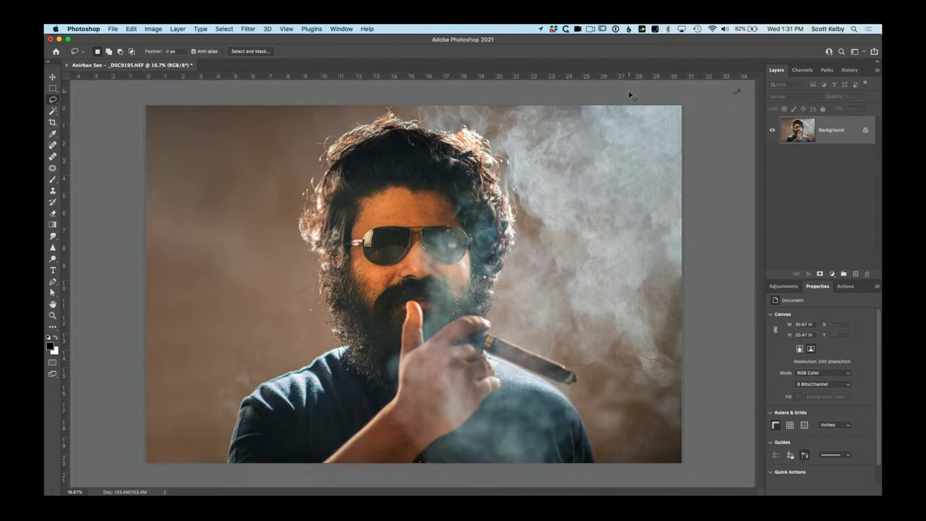
Try to select both sunglass lenses with the Quick Selection tool
key("super+plus")
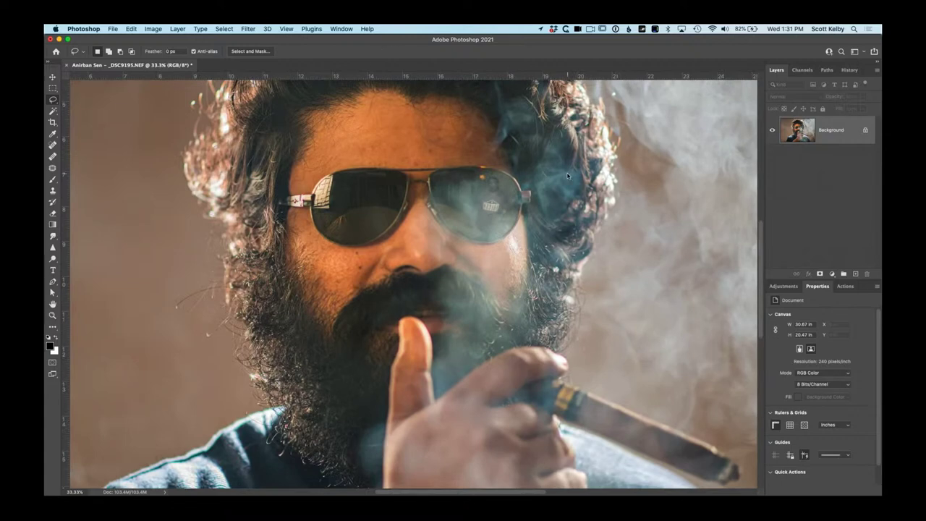
key("super+plus")
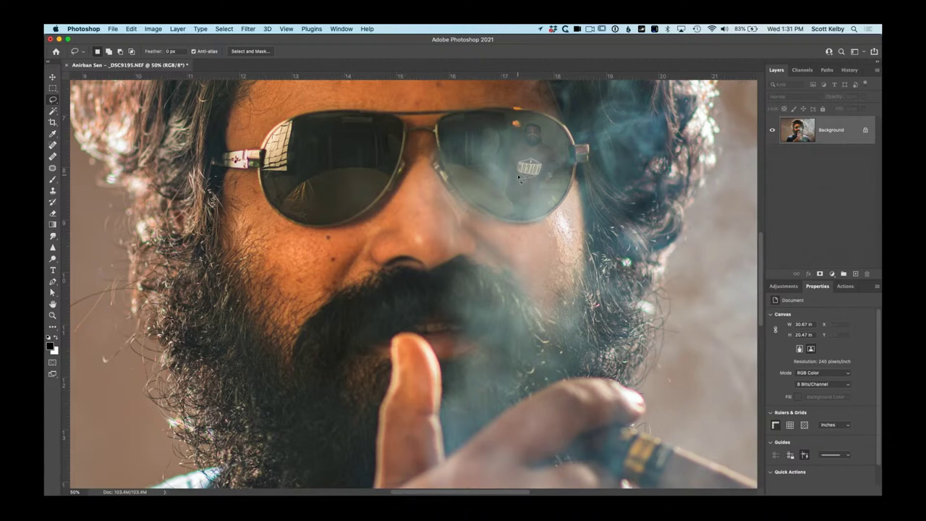
left_click(52, 111)
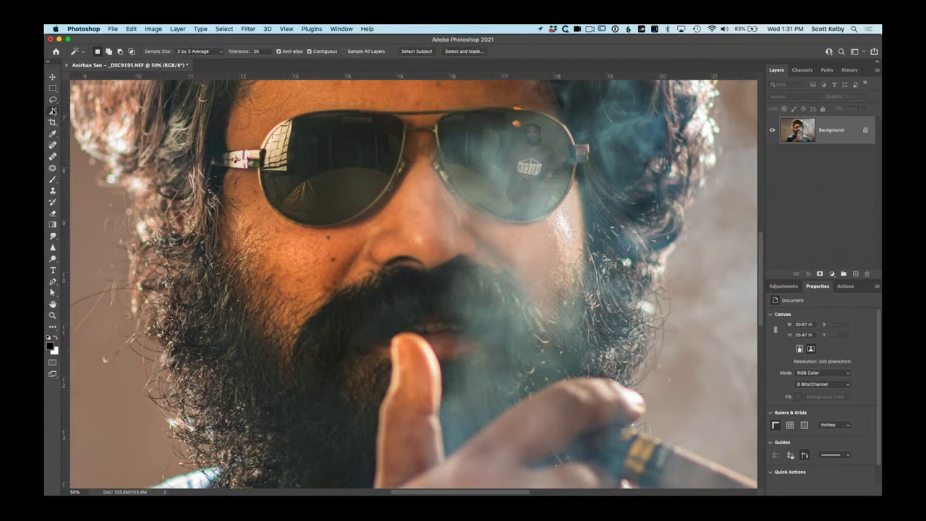
left_click_drag(324, 148, 275, 156)
mouse_move(520, 156)
left_mouse_down()
mouse_move(490, 147)
mouse_move(487, 167)
mouse_move(529, 186)
left_mouse_up()
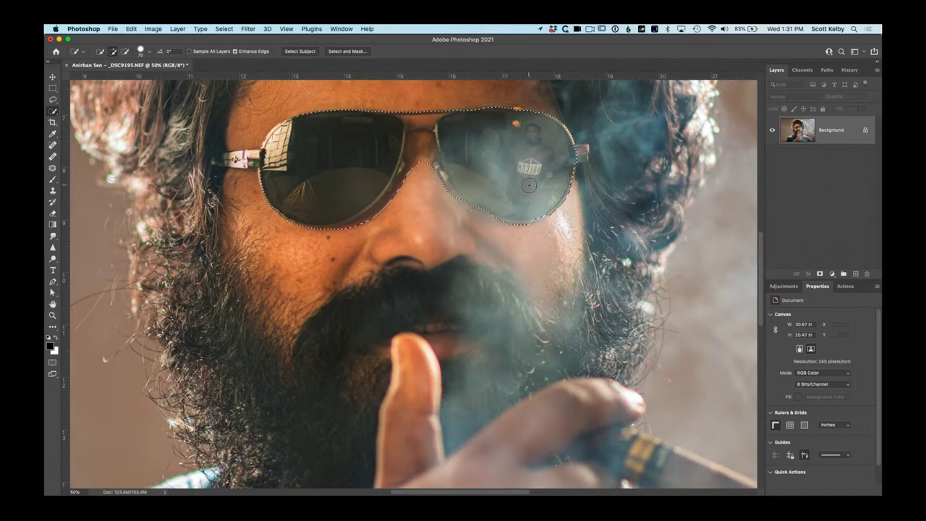
key("cmd+d")
Trace a closed Pen path around the sunglass lens on the photo's left
left_click(52, 281)
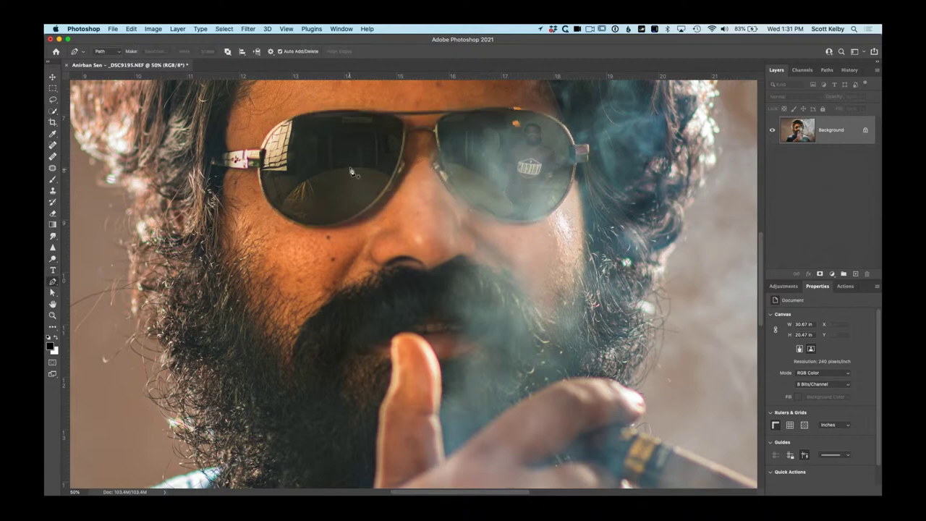
left_click(392, 175)
left_click(343, 220)
left_click_drag(273, 209, 232, 172)
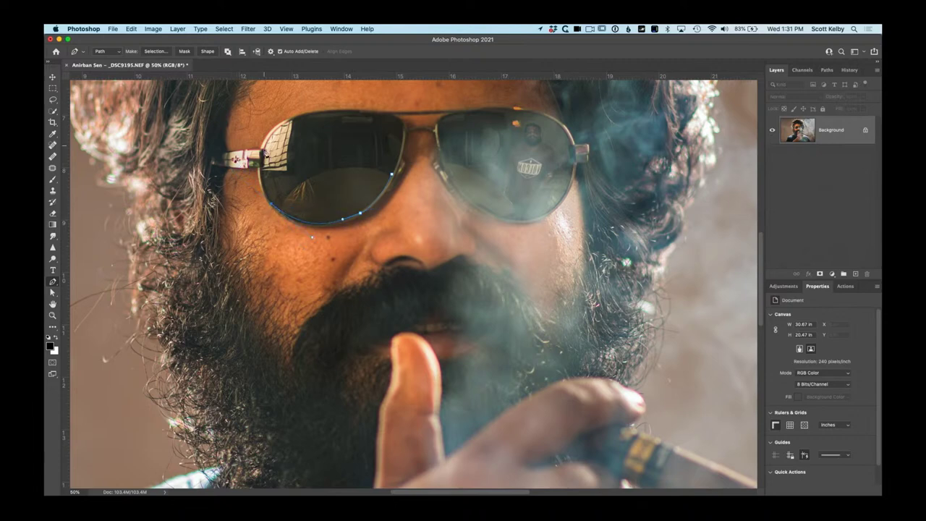
left_click(263, 173)
left_click_drag(313, 113, 341, 114)
left_click_drag(401, 113, 405, 154)
left_click(392, 174)
Trace a closed Pen path around the other sunglass lens and turn both lens paths into a selection
left_click(457, 182)
left_click_drag(440, 153, 518, 112)
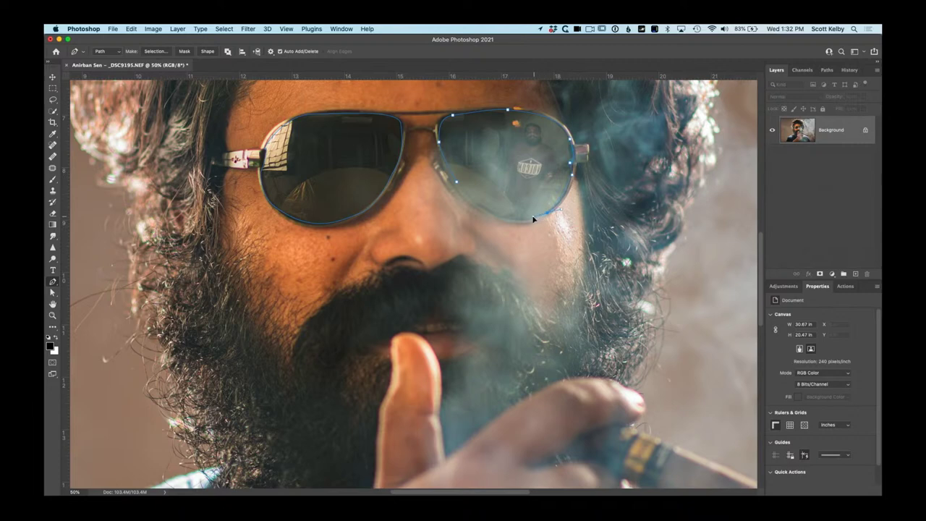
left_click(484, 213)
key("super+Return")
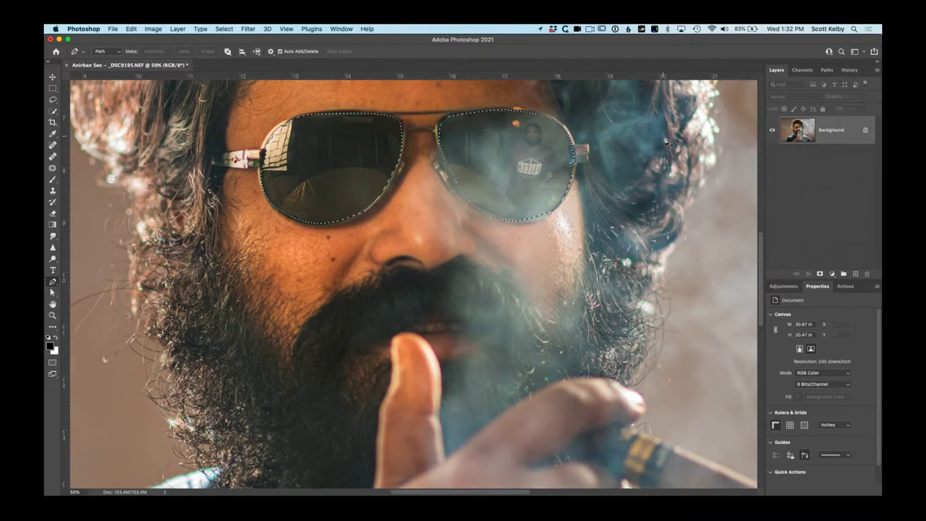
Sample the dark tint inside the left lens as the foreground colour
key("i")
left_click(349, 153)
Try filling the lens selection with the sampled dark colour directly on the Background layer
key("alt+BackSpace")
key("super+d")
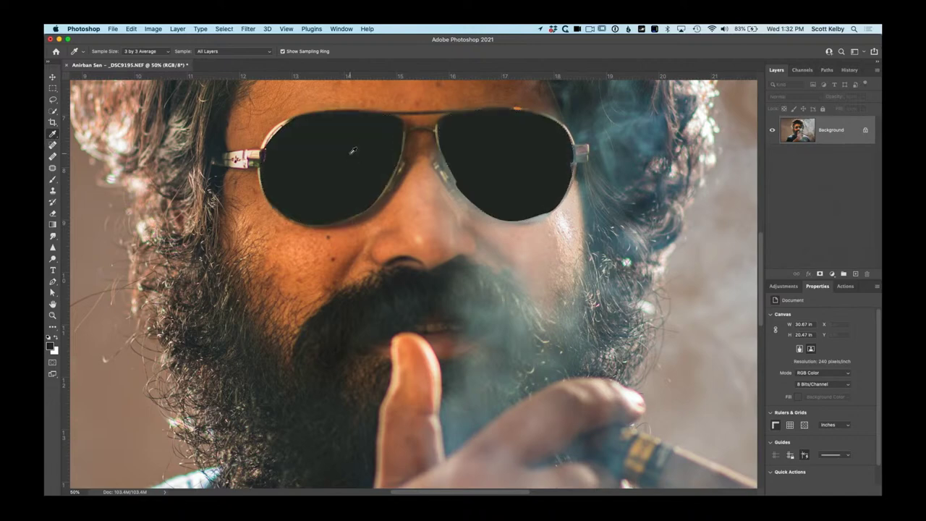
key("super+z")
key("super+z")
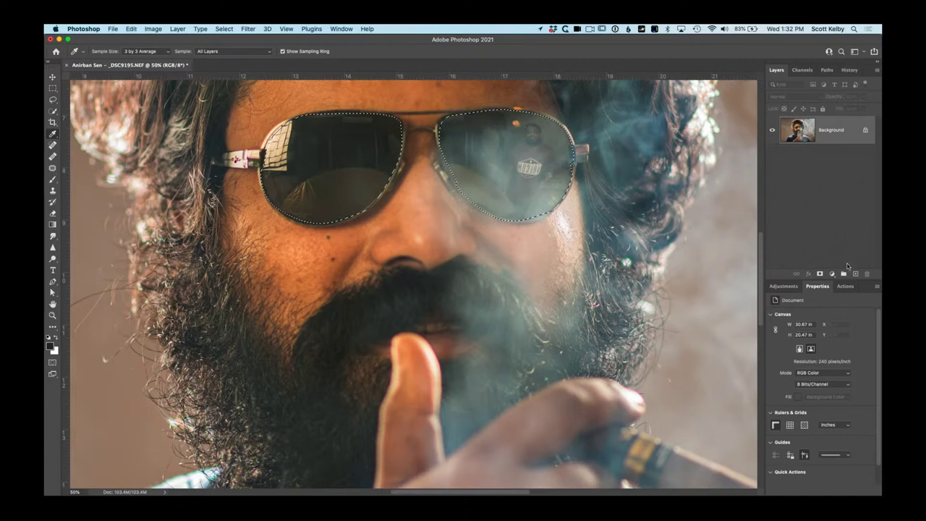
Fill the lens selection with the sampled dark colour on a new layer and lower that layer's opacity to 78%
left_click(856, 274)
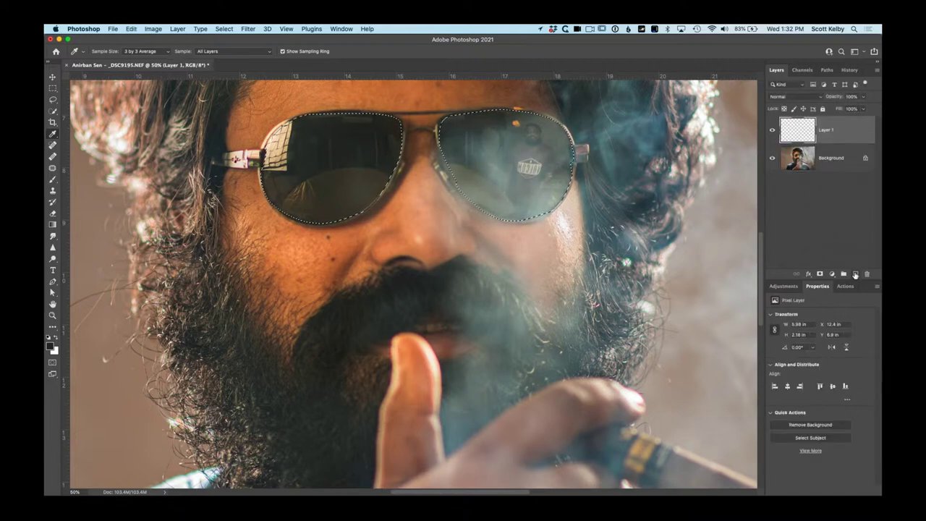
key("alt+BackSpace")
key("super+d")
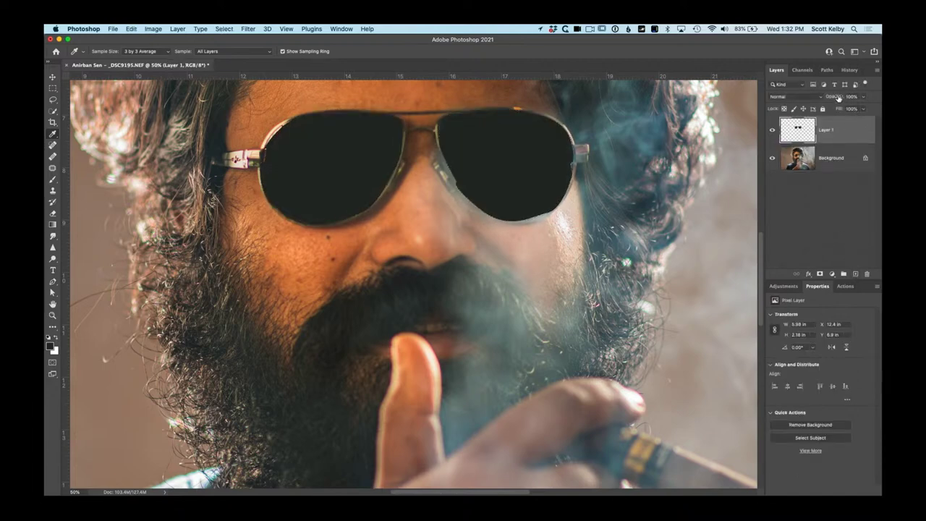
left_click_drag(837, 97, 830, 98)
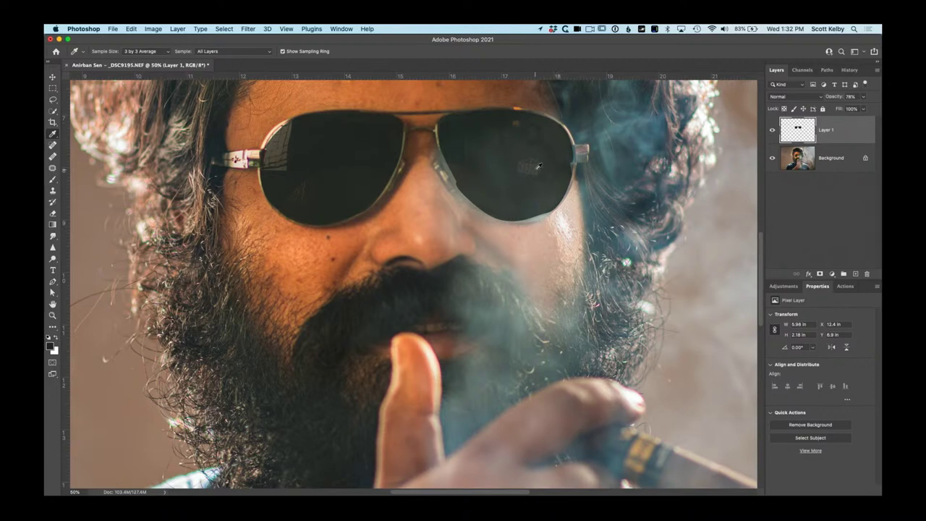
Hide the lens tint layer and remove the bright reflection in the right lens with a Content-Aware fill on the Background layer
left_click(773, 130)
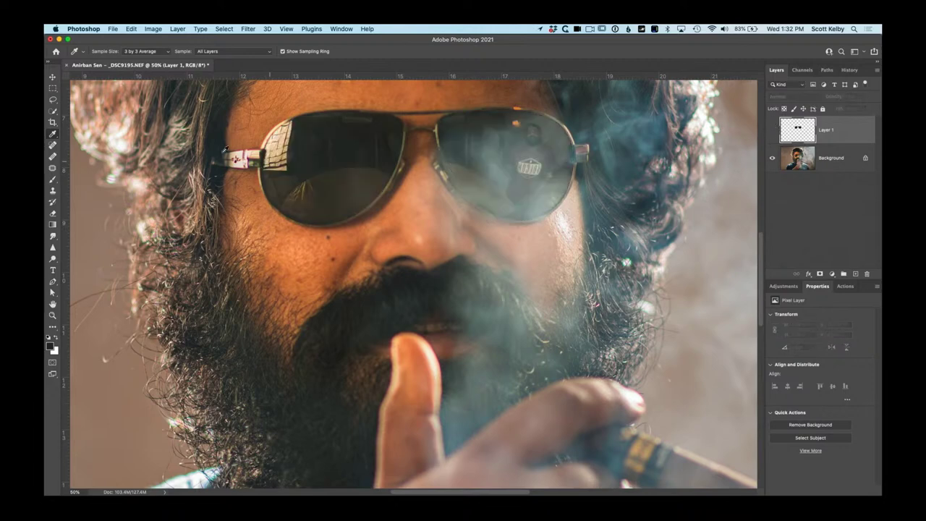
left_click(53, 100)
mouse_move(548, 167)
left_mouse_down()
mouse_move(517, 186)
mouse_move(514, 160)
mouse_move(524, 151)
mouse_move(547, 163)
left_mouse_up()
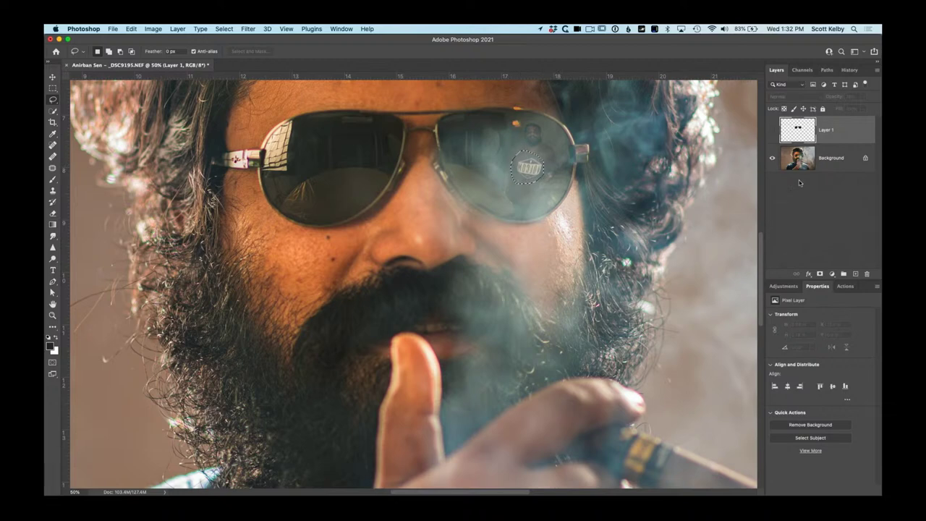
left_click(796, 165)
key("shift+BackSpace")
key("Return")
key("ctrl+d")
Show the lens tint layer again, compare the glasses with and without it, and check the whole portrait
left_click(771, 129)
left_click(772, 129)
left_click(771, 129)
left_click(772, 129)
left_click(772, 129)
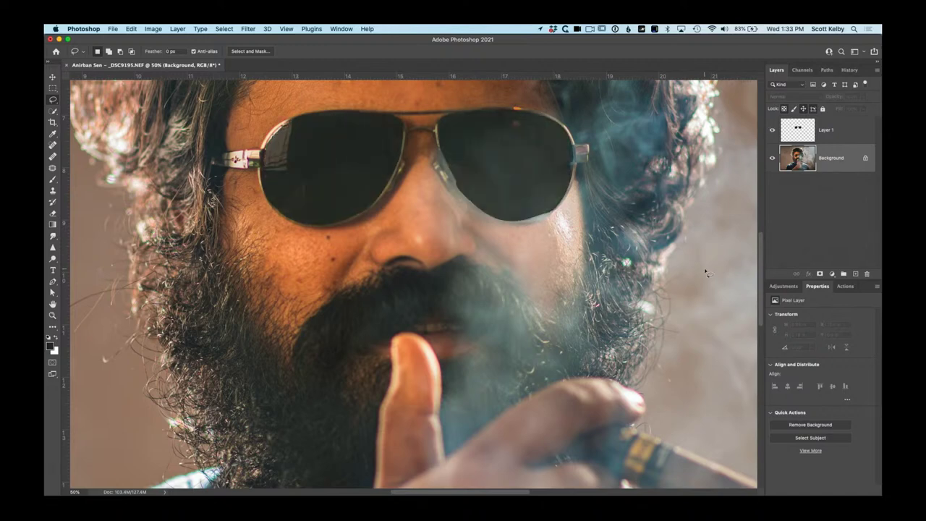
key("ctrl+minus")
key("ctrl+minus")
key("ctrl+minus")
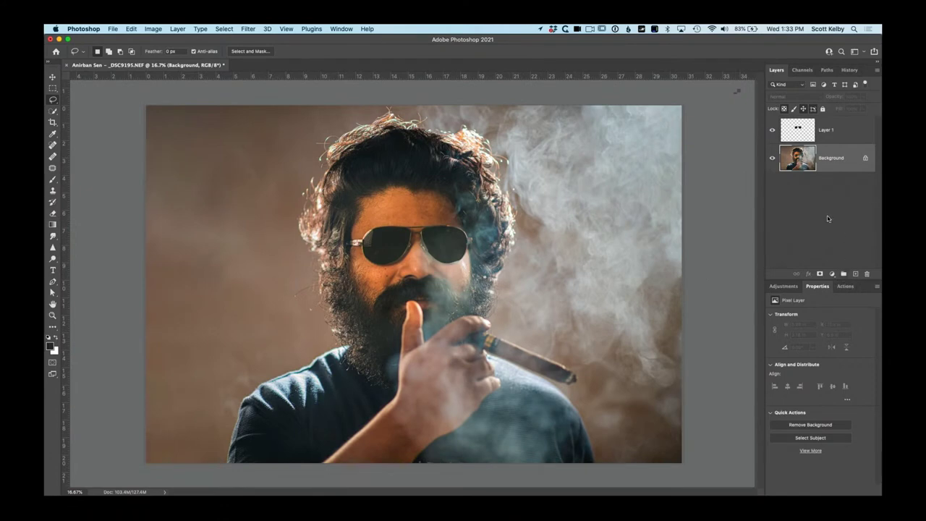
Merge the lens tint layer into the Background, then save and close the portrait
left_click(829, 136)
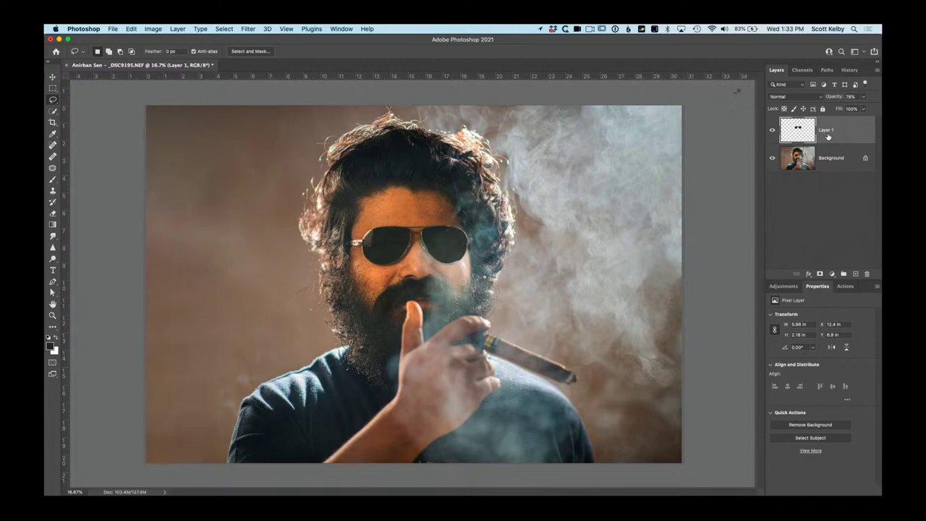
key("super+e")
key("super+s")
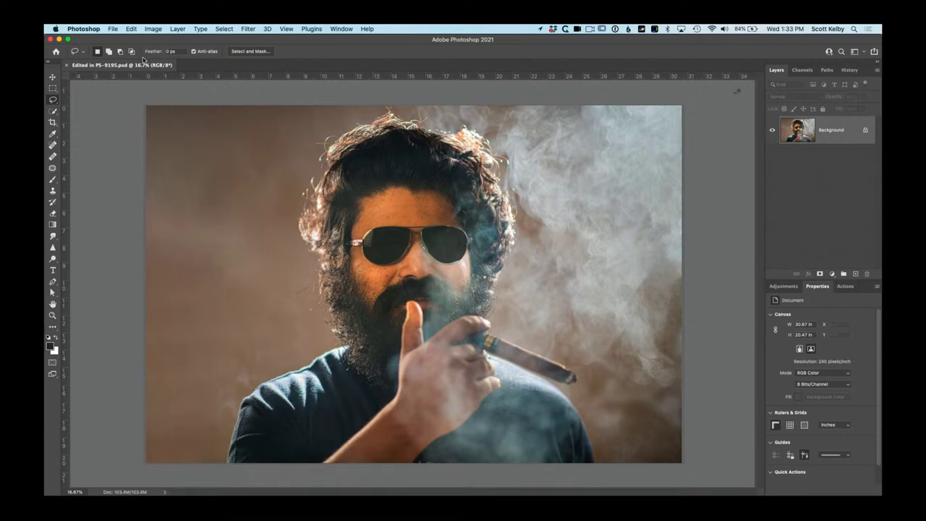
left_click(67, 65)
Switch to Lightroom Classic and correct the edited portrait's white balance to Temp +2 and Tint +4 by sampling the grey smoke
mouse_move(234, 477)
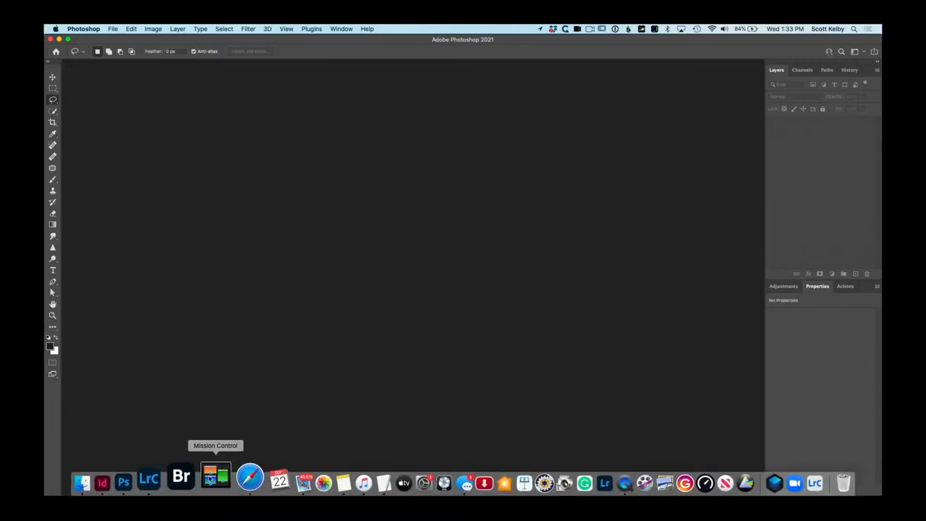
left_click(184, 477)
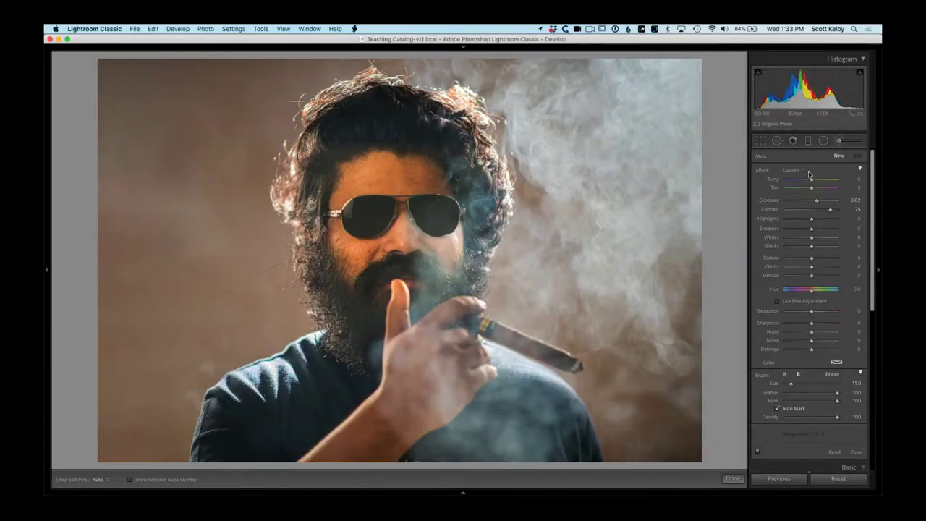
left_click(841, 140)
left_click(763, 197)
left_click(221, 181)
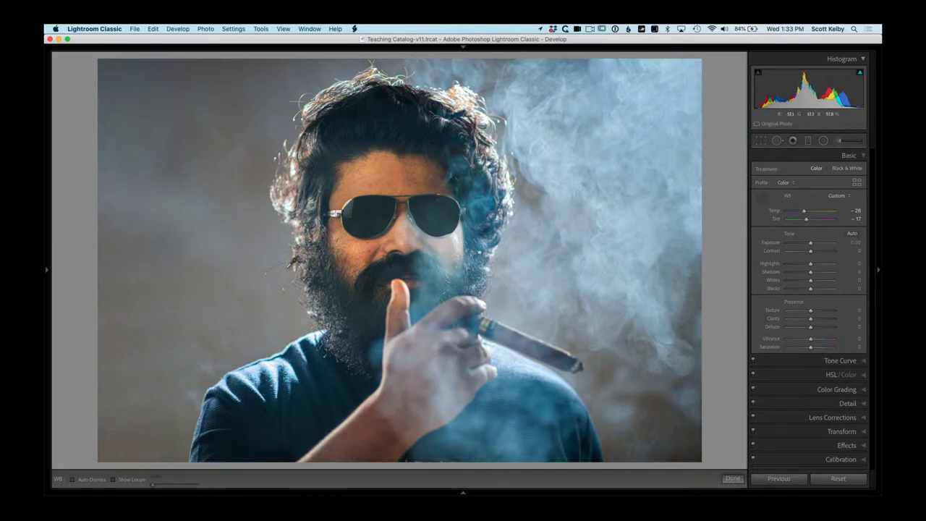
left_click(588, 157)
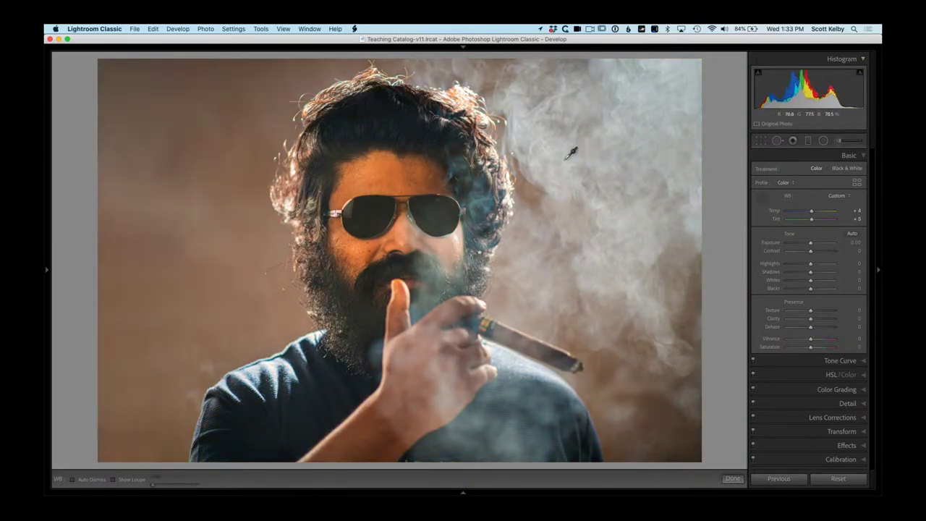
left_click(568, 152)
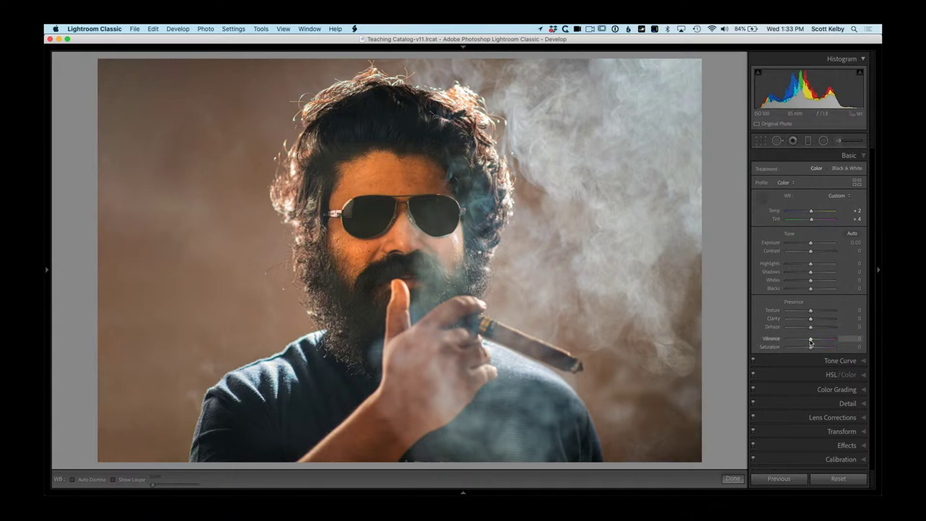
Lower the portrait's Vibrance to -31 and darken its edges with a post-crop vignette Amount of -28
left_click_drag(810, 340, 803, 341)
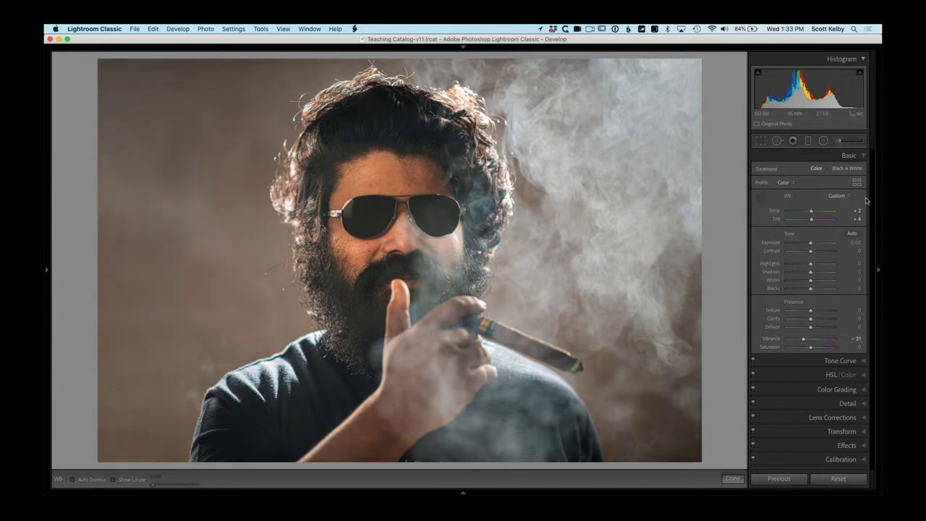
left_click(849, 445)
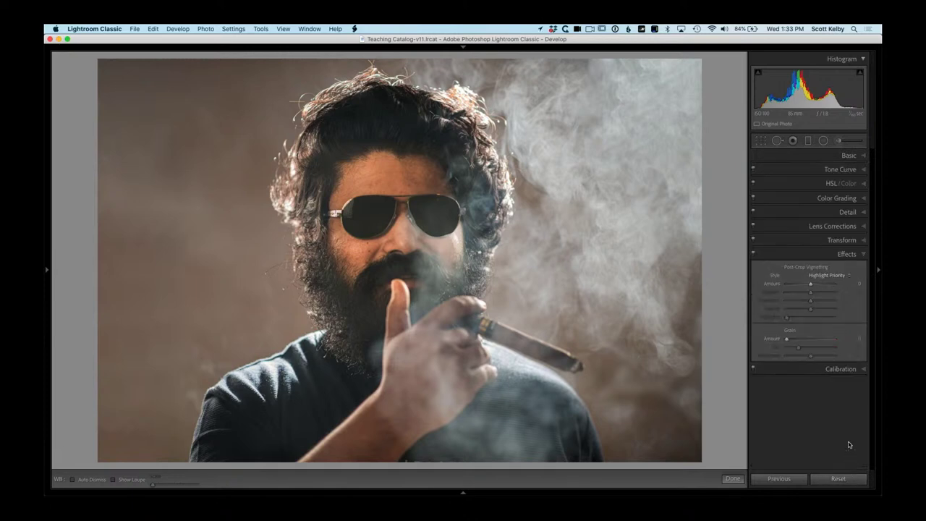
left_click_drag(810, 283, 803, 288)
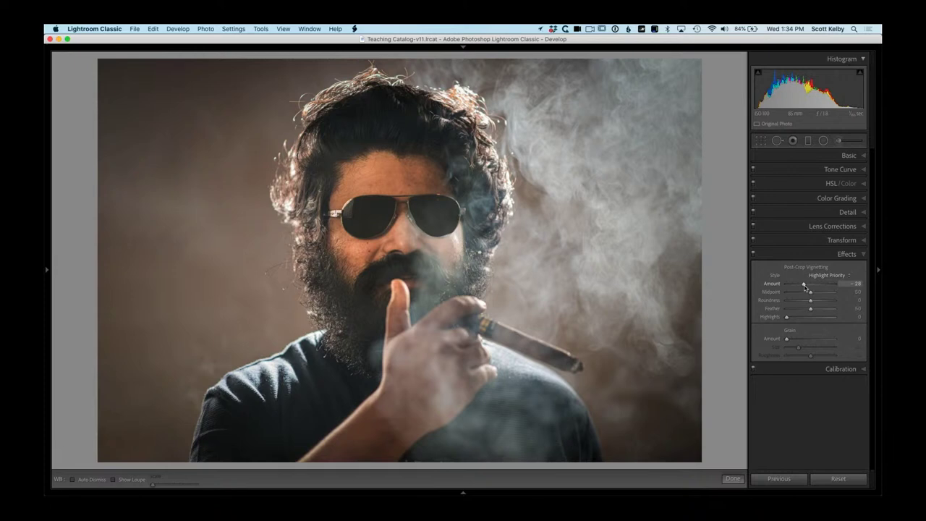
Open a copy of the portrait with Lightroom adjustments in Photoshop and duplicate its Background layer
key("super+e")
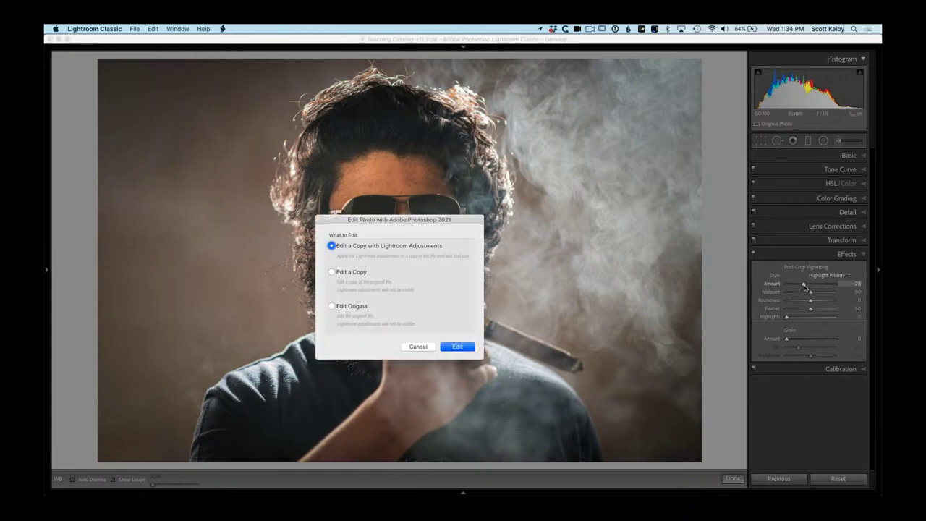
key("Escape")
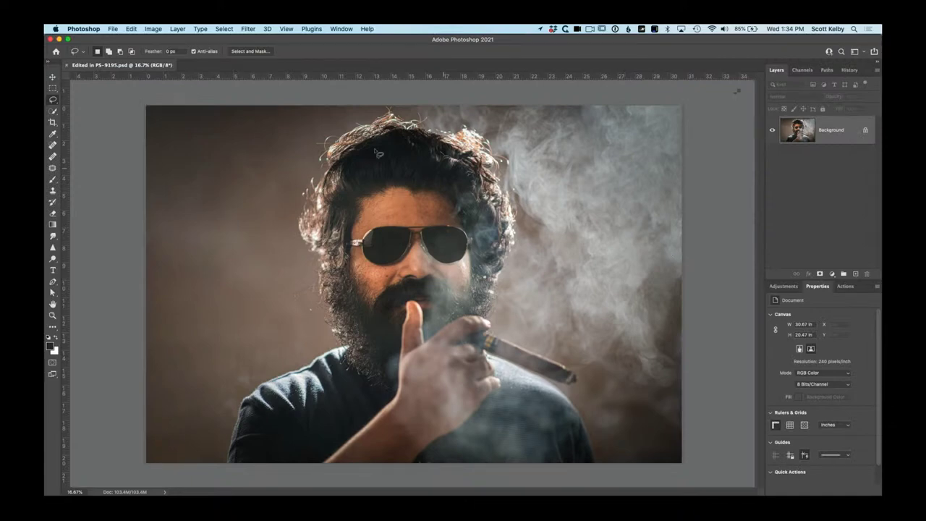
left_click(247, 28)
left_click(247, 29)
key("super+j")
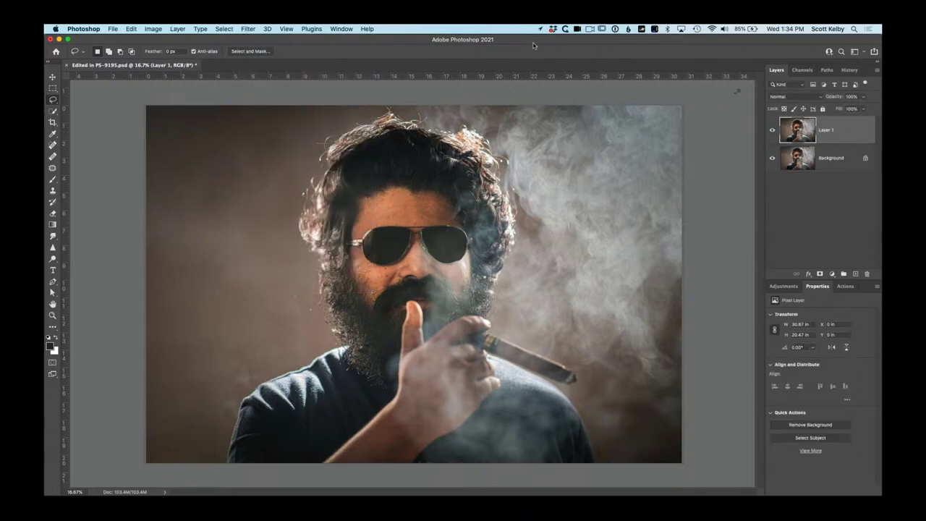
Apply a High Pass filter to the portrait's duplicate layer and set its blend mode to Hard Light
left_click(248, 29)
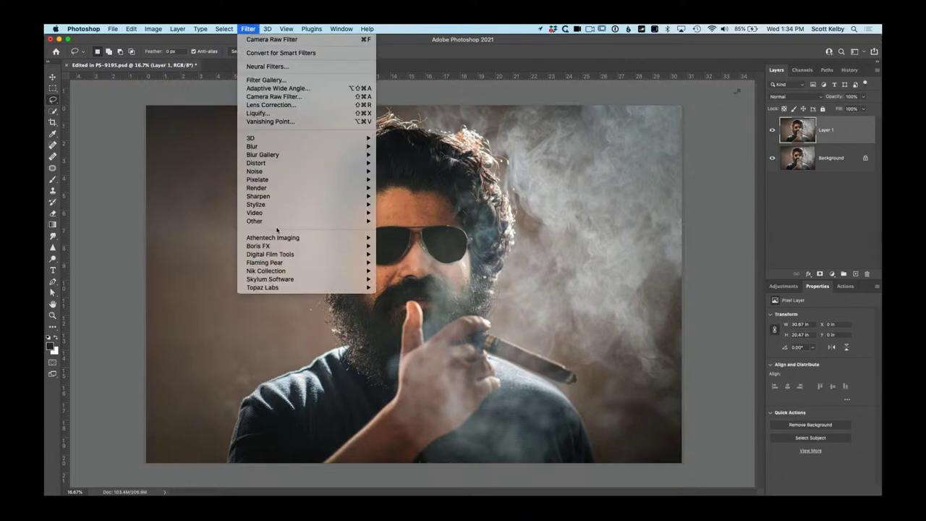
mouse_move(279, 224)
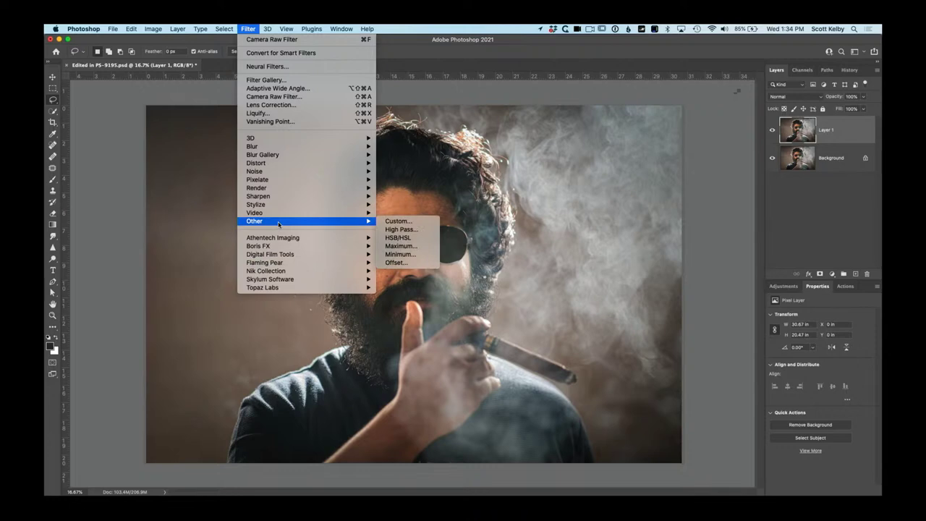
left_click(429, 230)
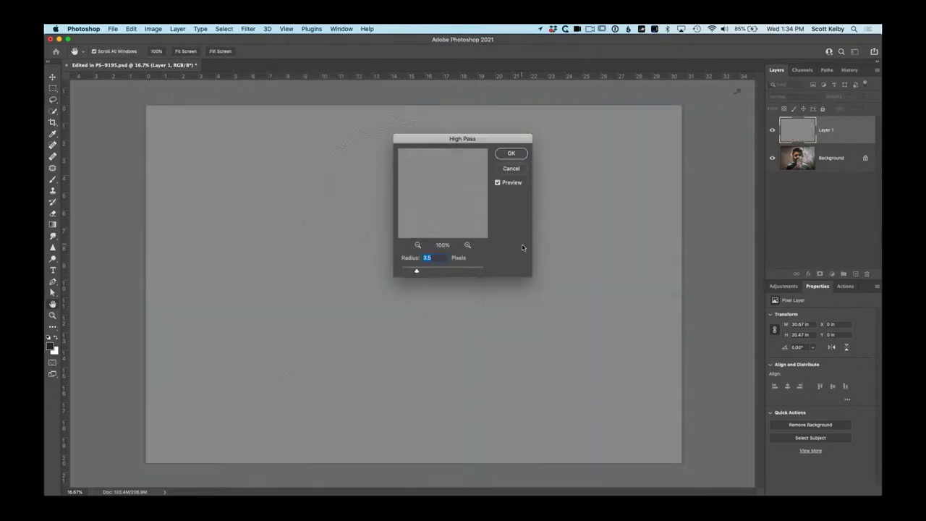
left_click_drag(416, 272, 418, 273)
left_click(512, 154)
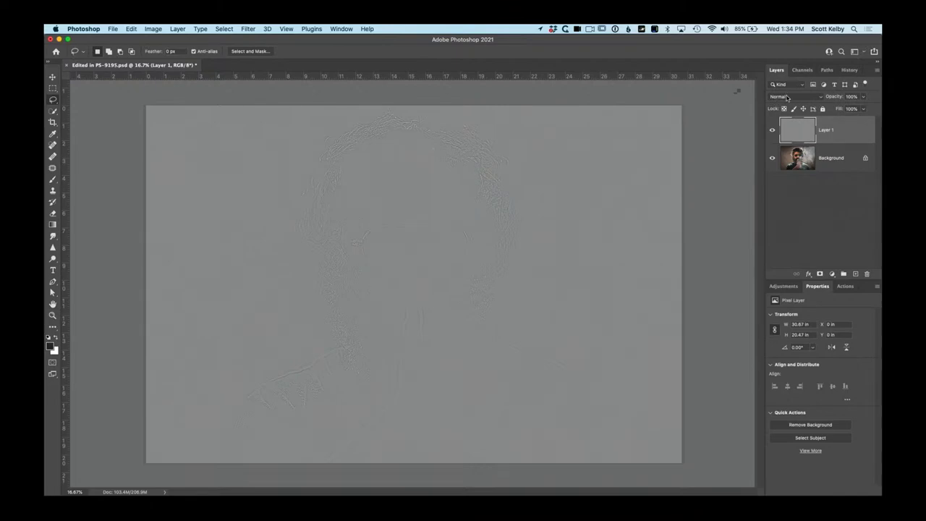
left_click(789, 96)
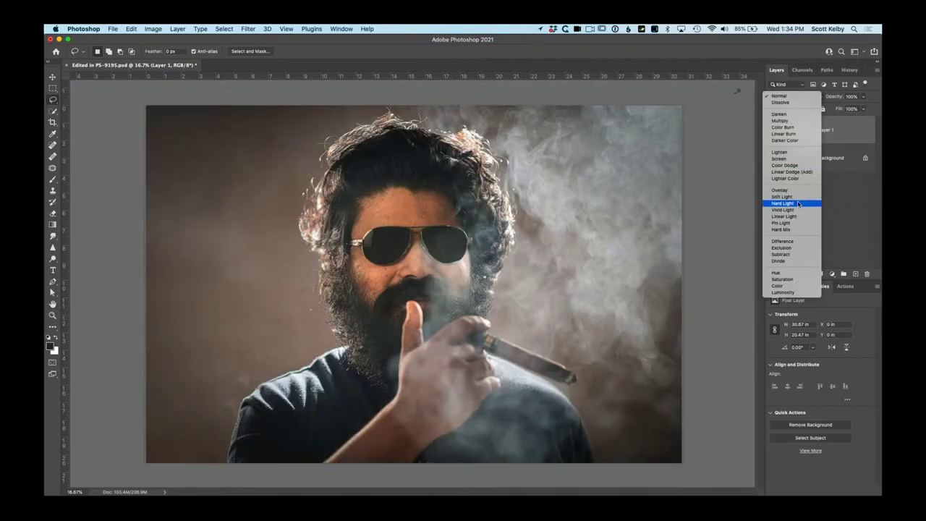
left_click(798, 204)
Compare the sunglasses, skin and beard close up with and without the High Pass sharpening layer
key("super+equal")
key("super+equal")
key("super+equal")
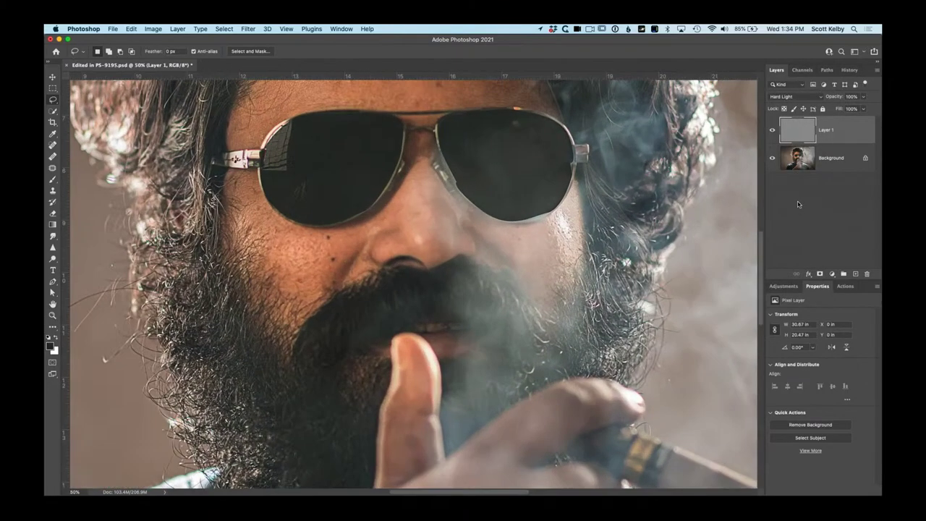
left_click(772, 131)
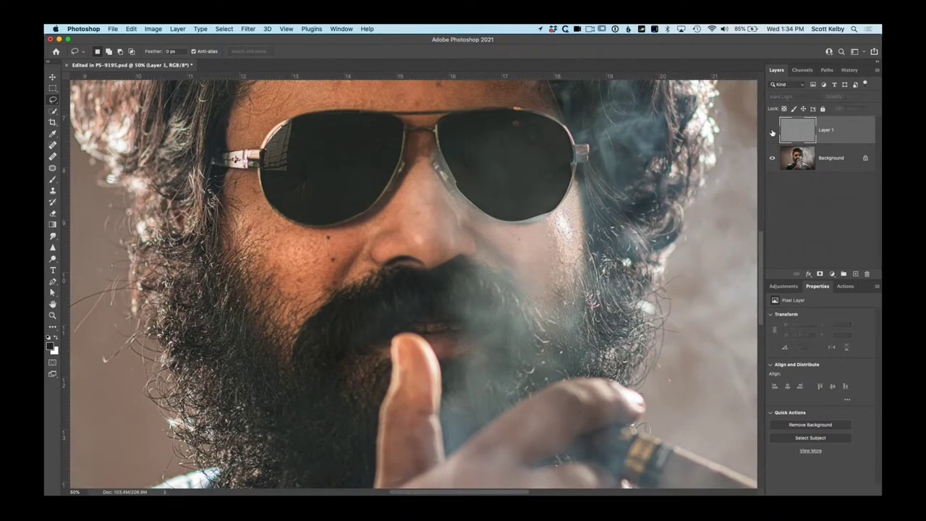
left_click(772, 131)
left_click(773, 131)
left_click(774, 131)
left_click(773, 131)
left_click(773, 131)
left_click(773, 131)
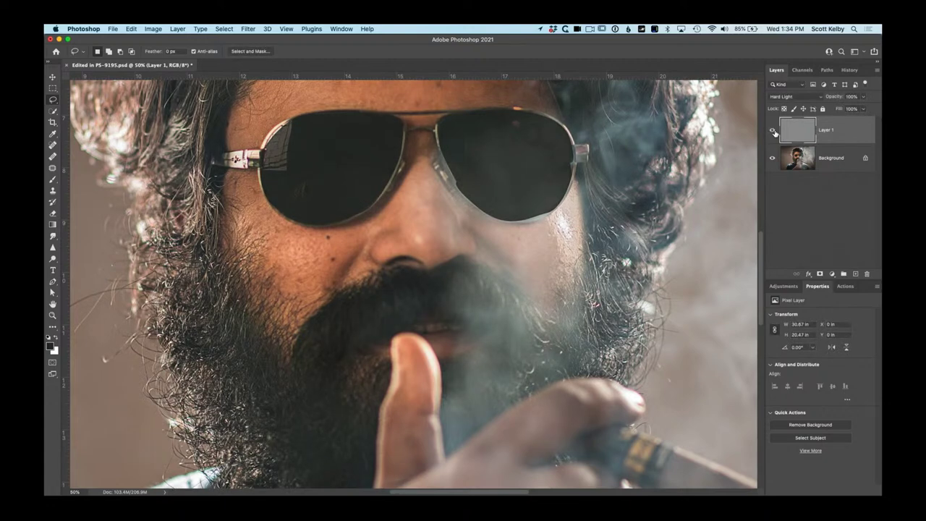
key("super+minus")
key("super+minus")
key("super+minus")
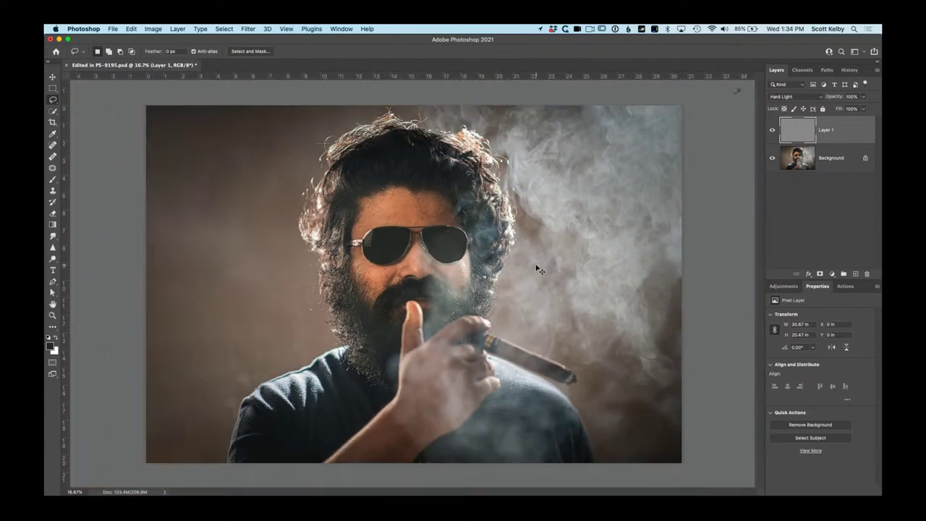
Leave only the Background layer in the portrait, then save and close the document
key("BackSpace")
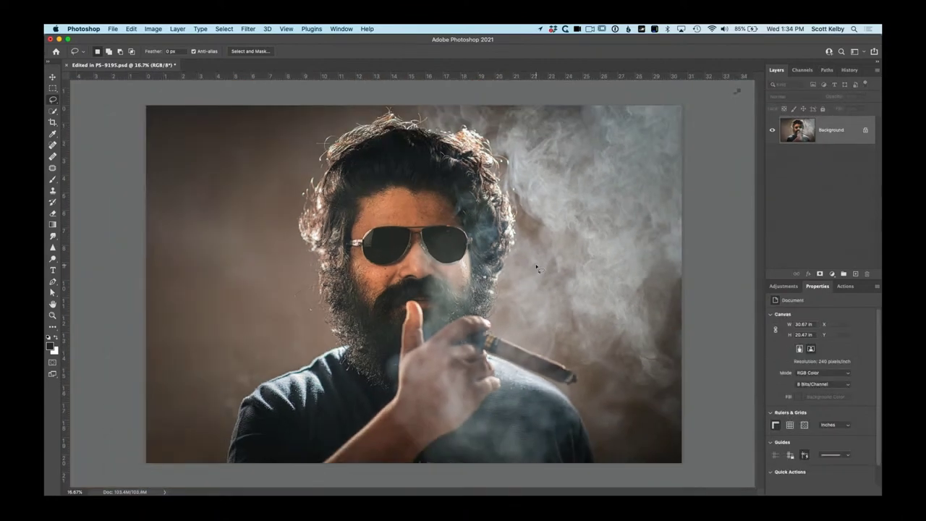
key("super+s")
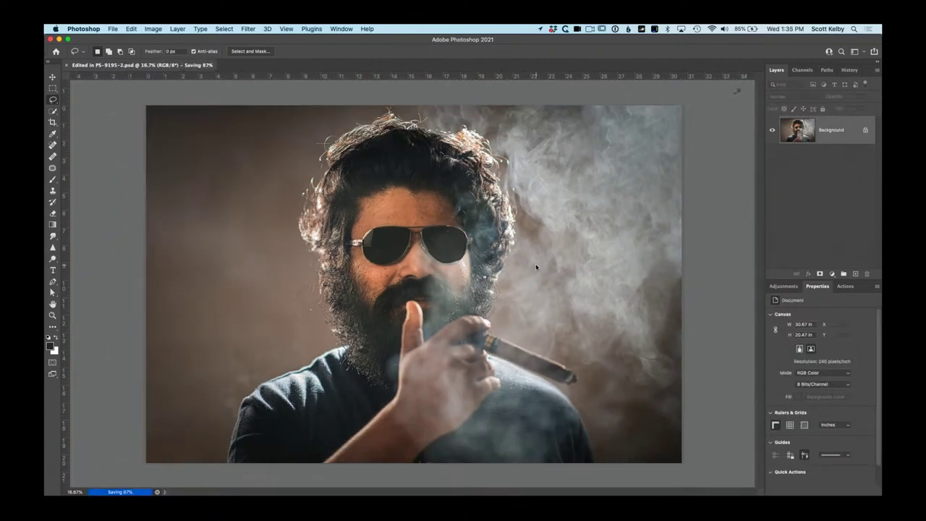
key("super+w")
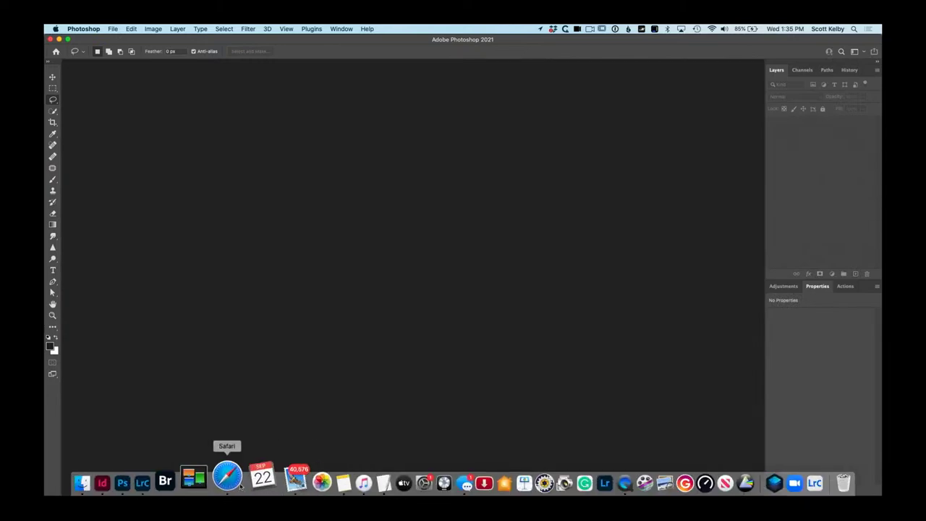
Switch to Lightroom Classic and convert the portrait to black and white with the B&W 09 profile
left_click(172, 476)
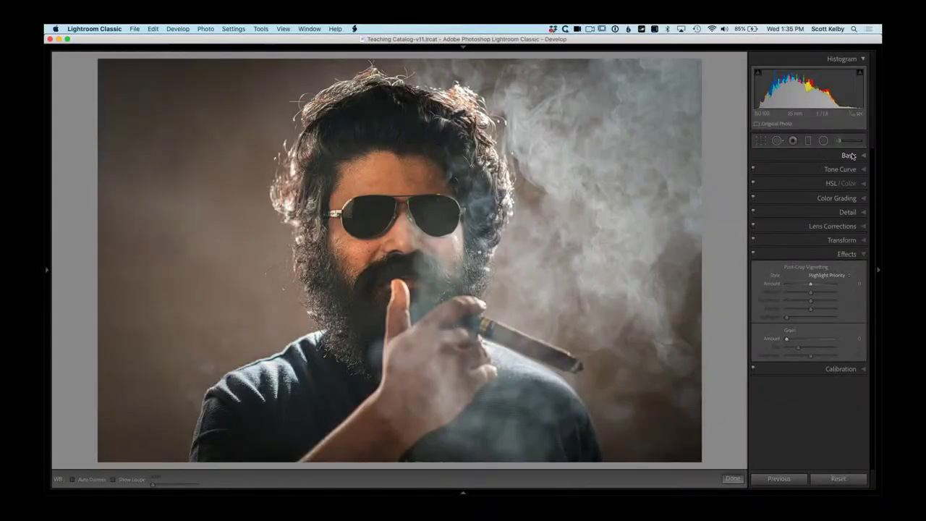
left_click(850, 156)
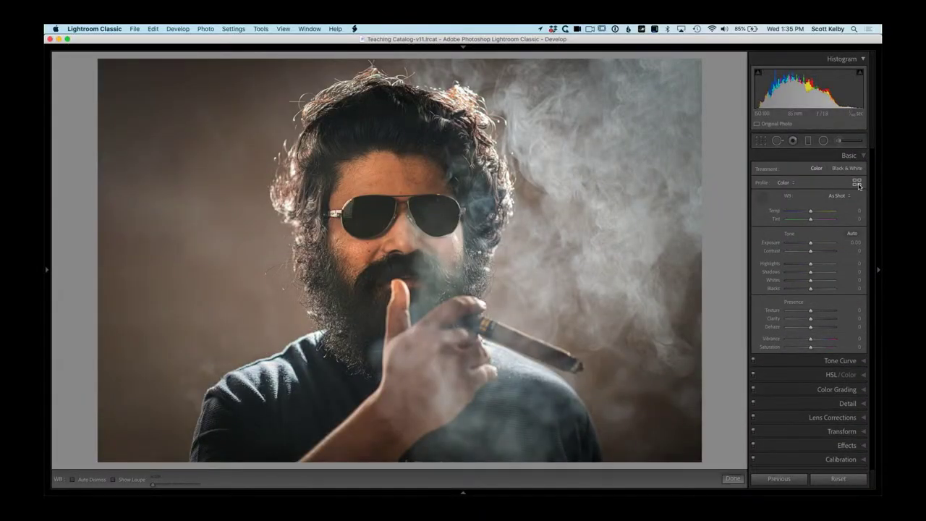
left_click(857, 183)
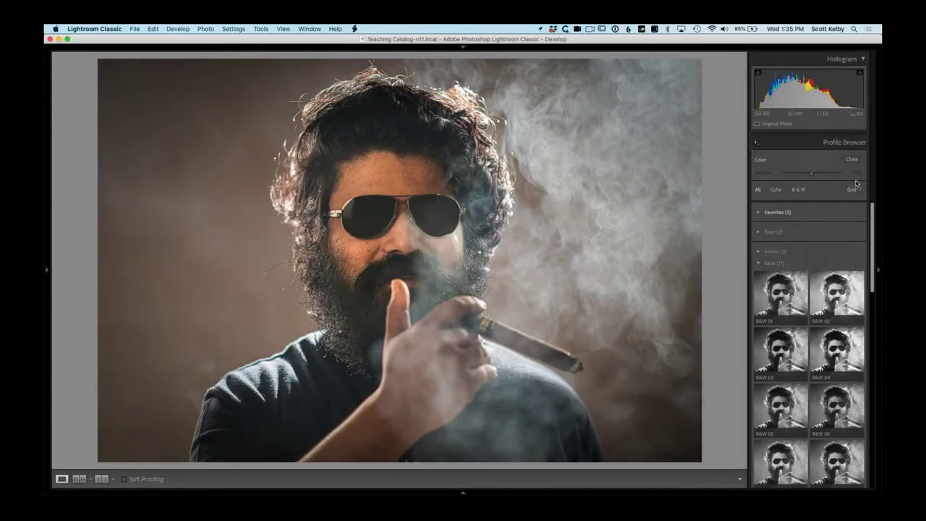
scroll(837, 238, "down", 10)
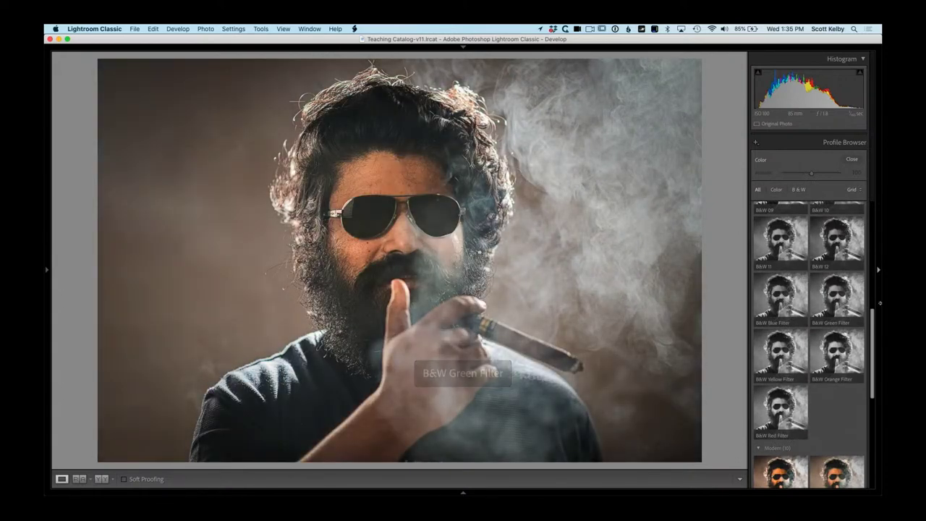
left_click(838, 299)
scroll(832, 297, "up", 2)
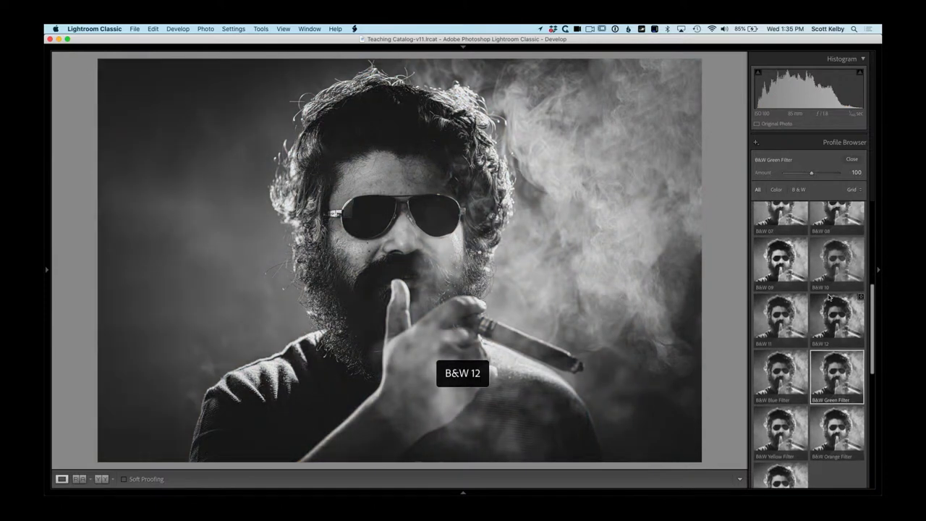
scroll(781, 304, "up", 2)
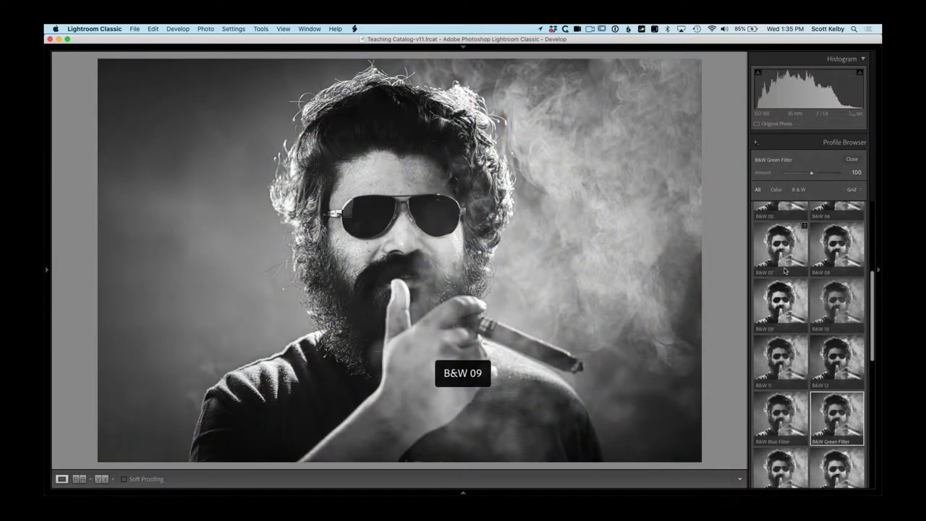
left_click(781, 307)
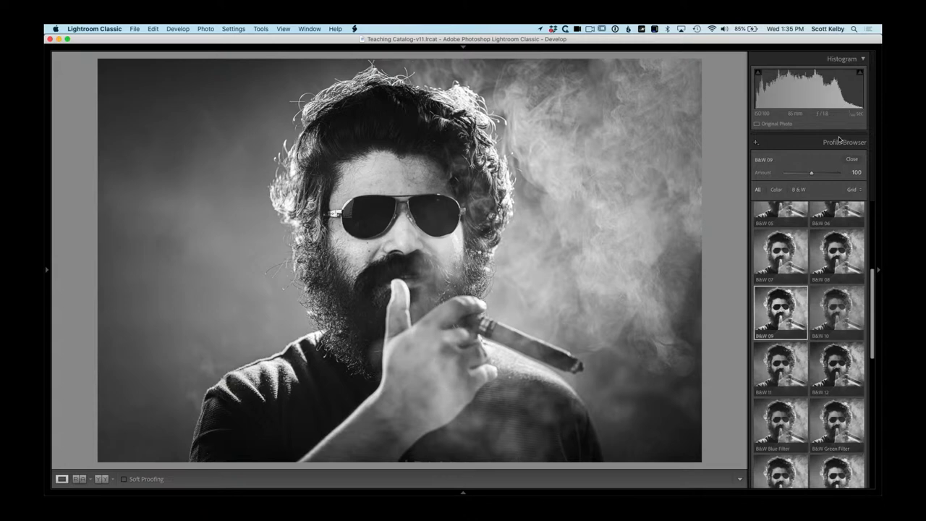
left_click(851, 159)
Set the black-and-white portrait's Shadows to +83, Texture to +33 and Clarity to +17
left_click_drag(812, 282, 833, 284)
mouse_move(810, 318)
left_mouse_down()
mouse_move(819, 319)
mouse_move(816, 330)
left_mouse_up()
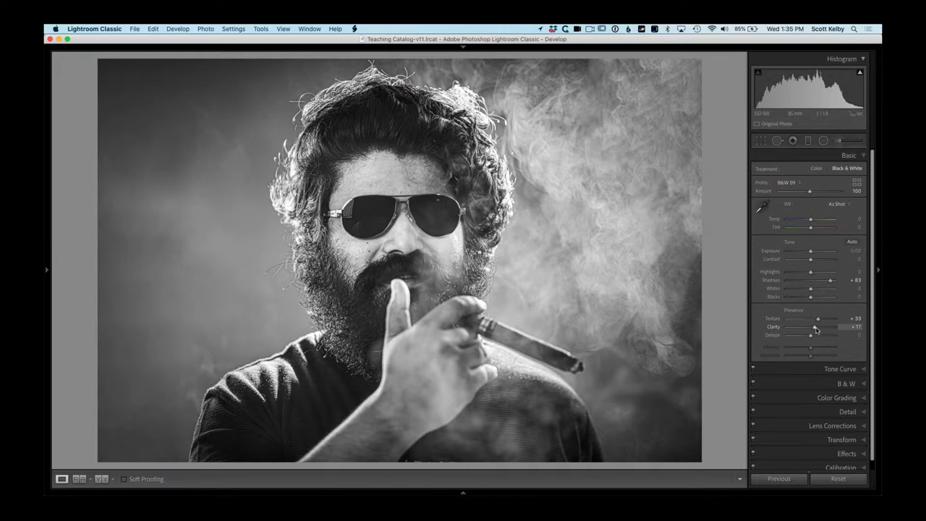
Darken the hand holding the cigar with the Adjustment Brush at Exposure -0.48 and Contrast -19
left_click(857, 142)
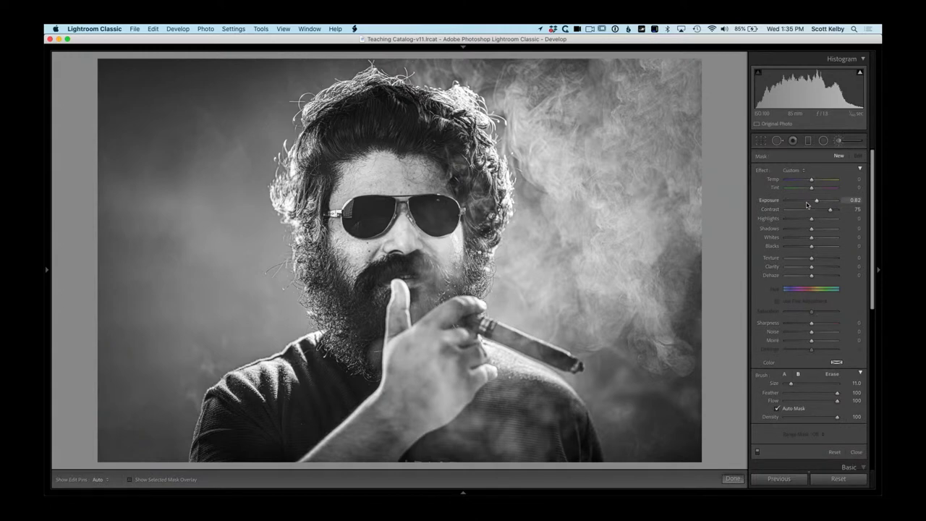
left_click_drag(831, 212, 810, 201)
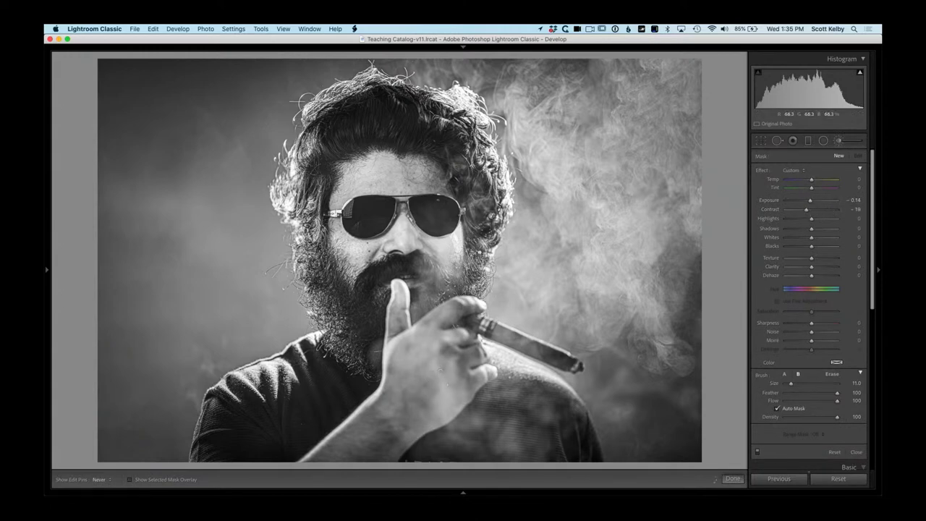
left_click_drag(456, 355, 411, 333)
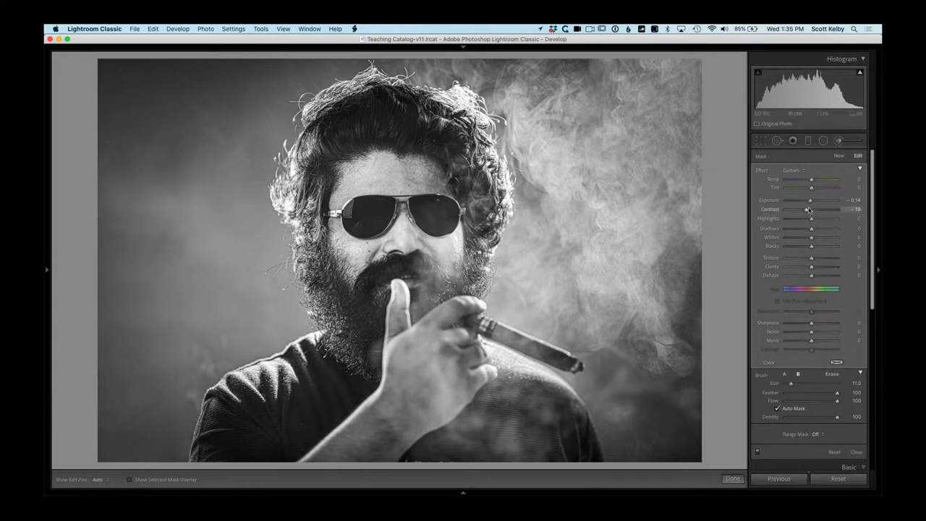
left_click_drag(810, 201, 810, 203)
key("h")
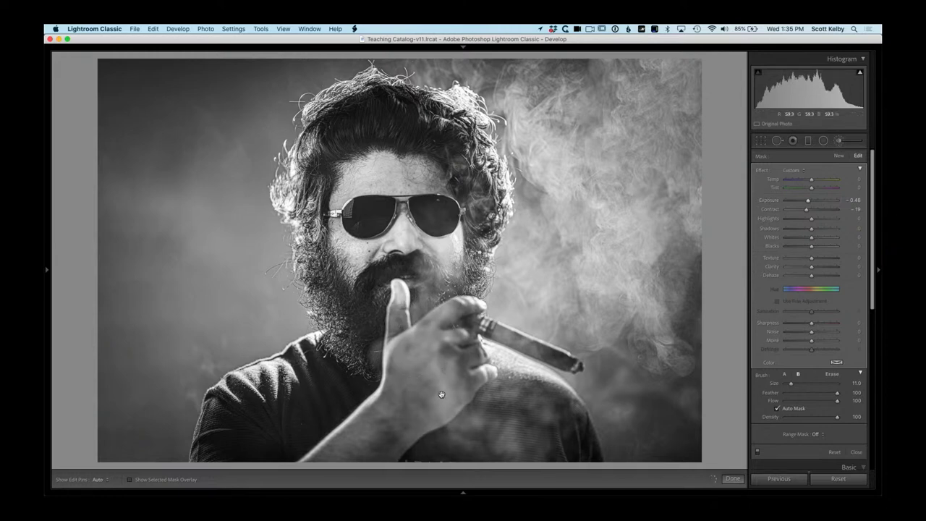
key("super+z")
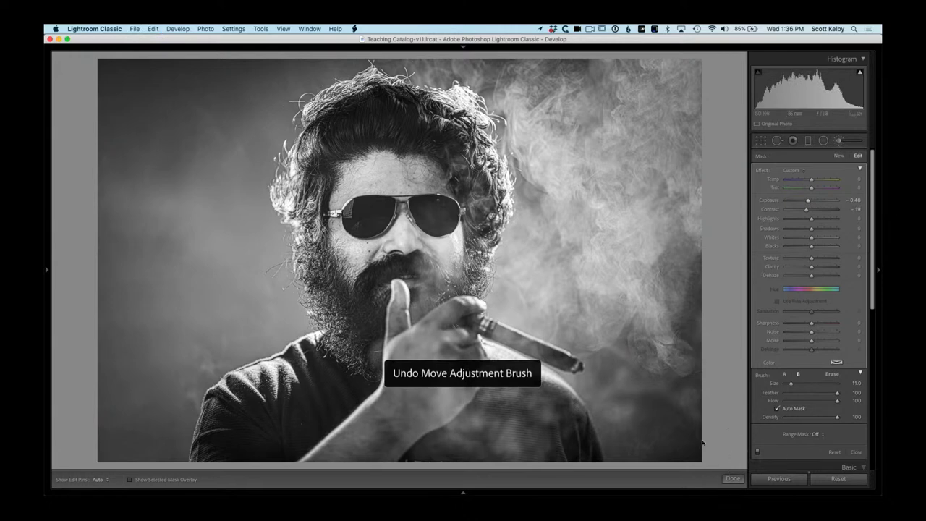
left_click(731, 478)
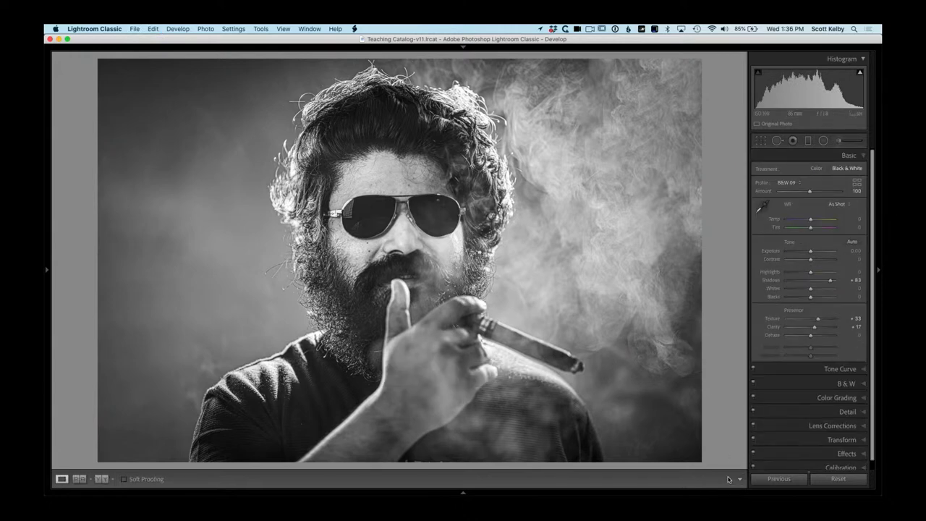
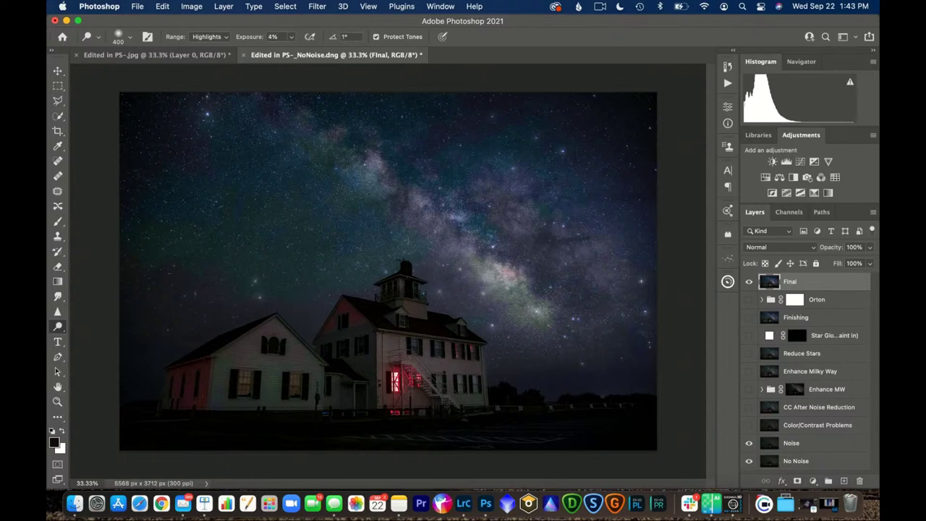
Hide the Milky Way photo's Final layer, then switch to ON1 NoNoise AI and examine the denoised sky and rooftops
left_click(749, 281)
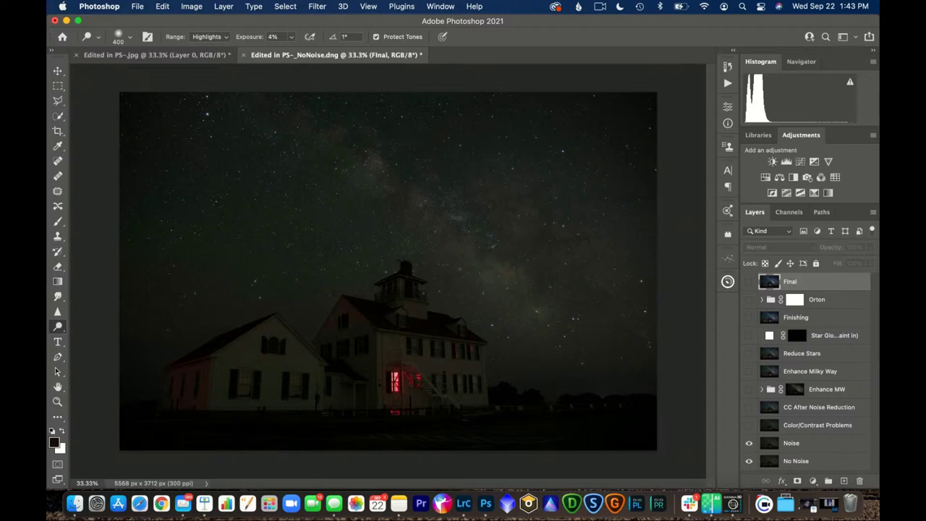
left_click(712, 504)
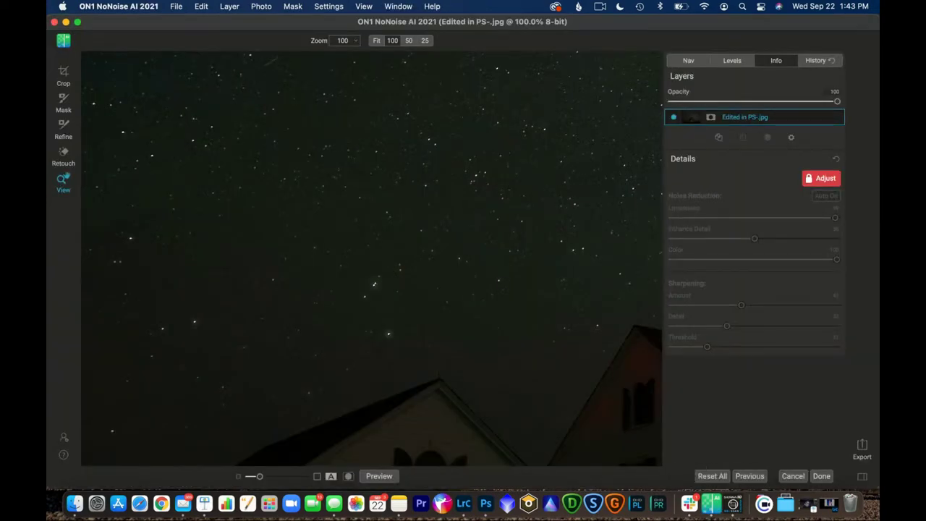
scroll(371, 258, "right", 5)
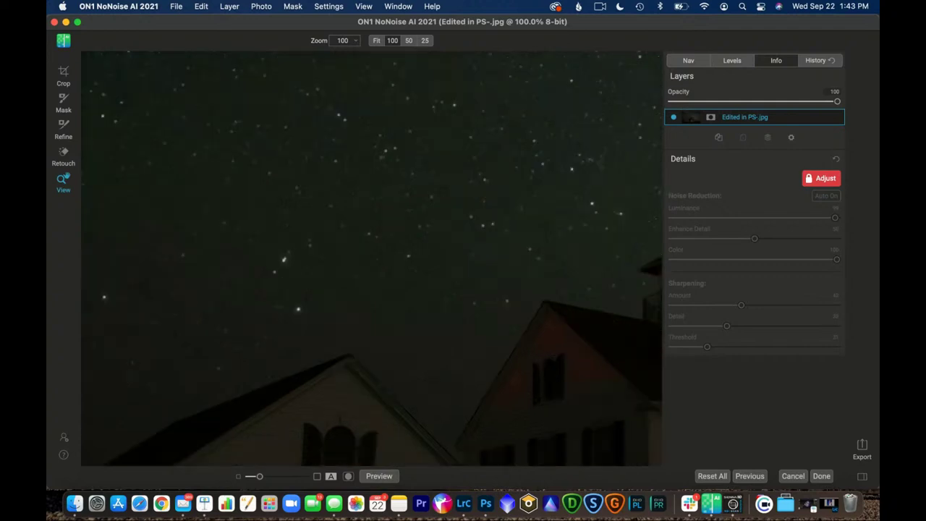
scroll(371, 259, "right", 8)
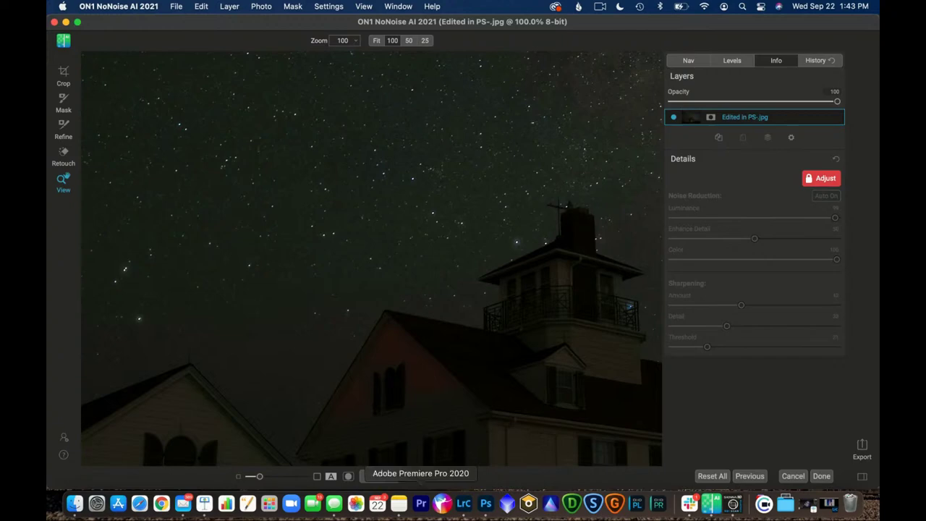
Switch back to Photoshop and compare the Noise and No Noise layers close up around the stars and roof edge
left_click(485, 503)
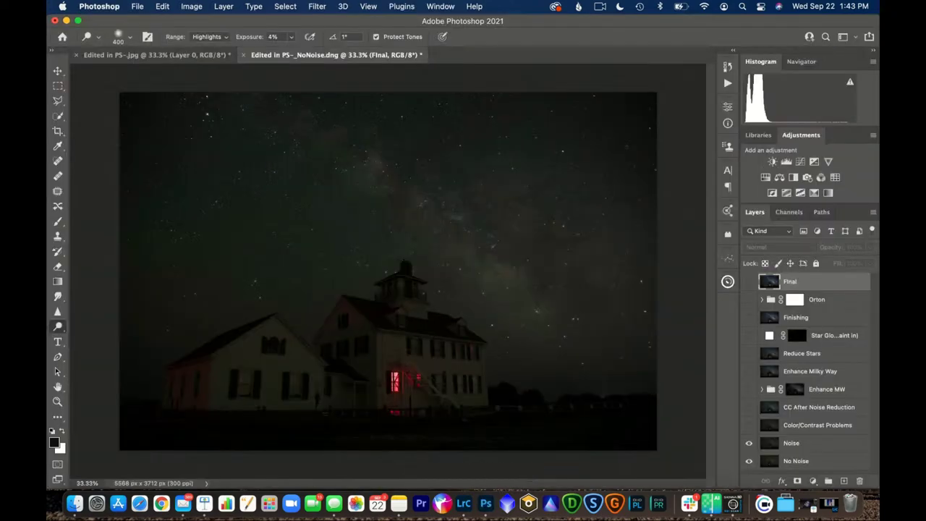
key("super+plus")
key("super+plus")
key("super+plus")
key("super+plus")
key("super+plus")
key("super+plus")
key("super+plus")
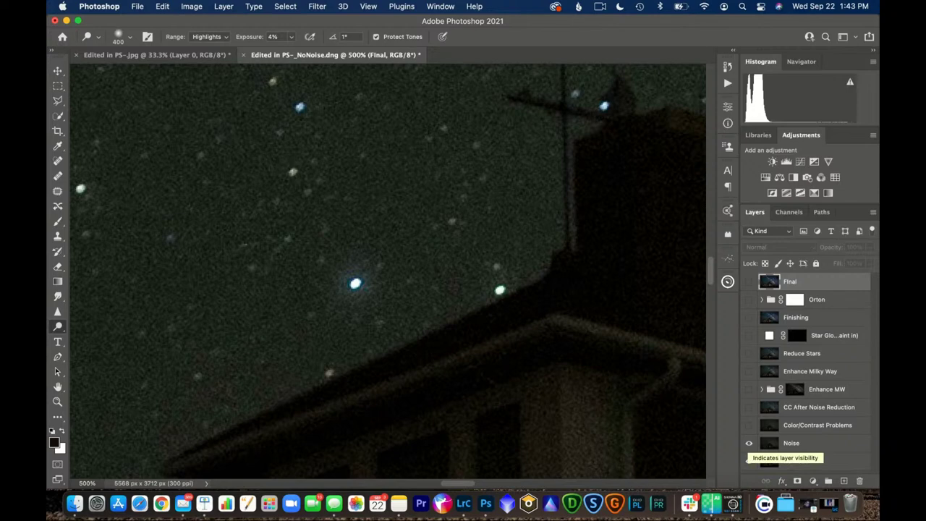
left_click(749, 461, "alt")
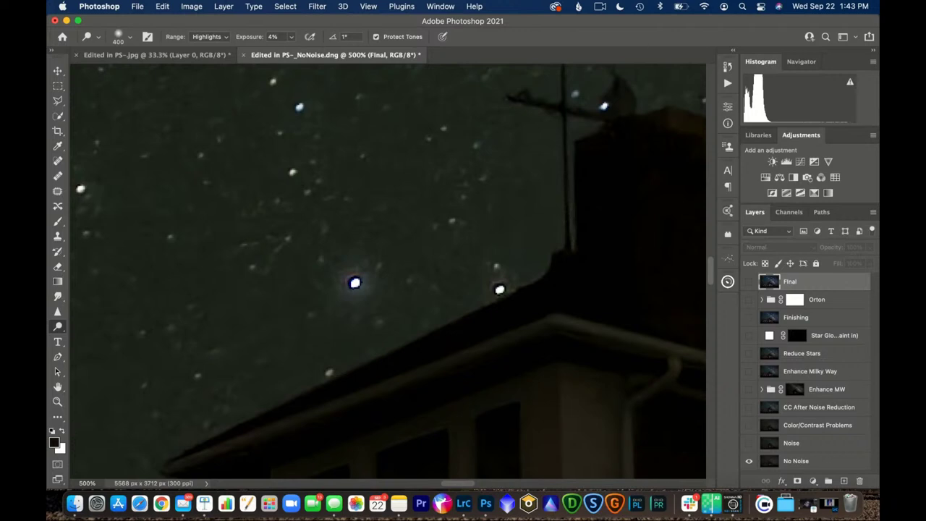
left_click(749, 443)
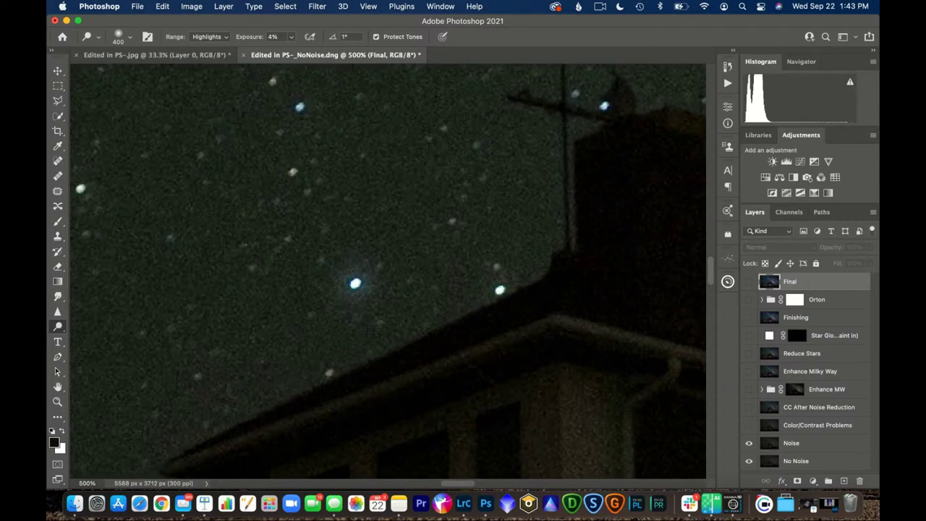
Hide the Noise layer, glance at the photo in ON1 NoNoise AI, and return to Photoshop to view the denoised building from farther out
left_click(749, 443)
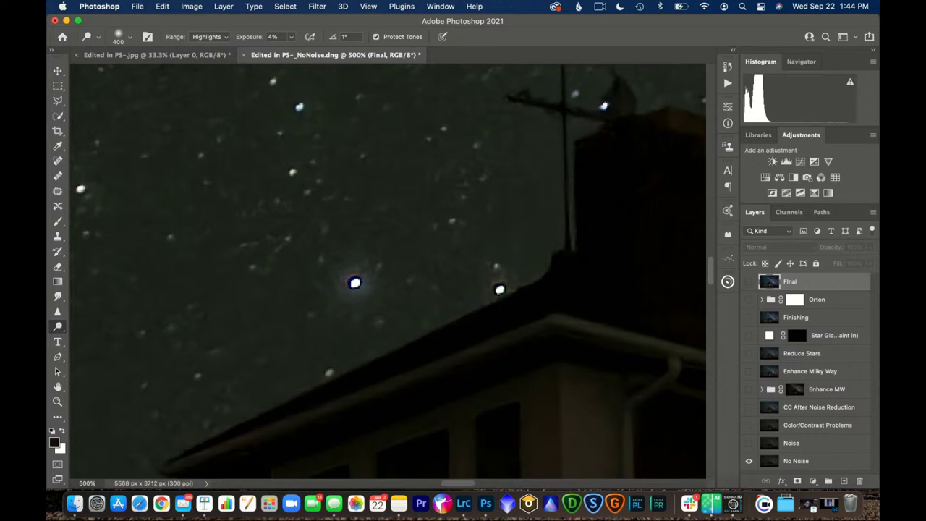
left_click(711, 503)
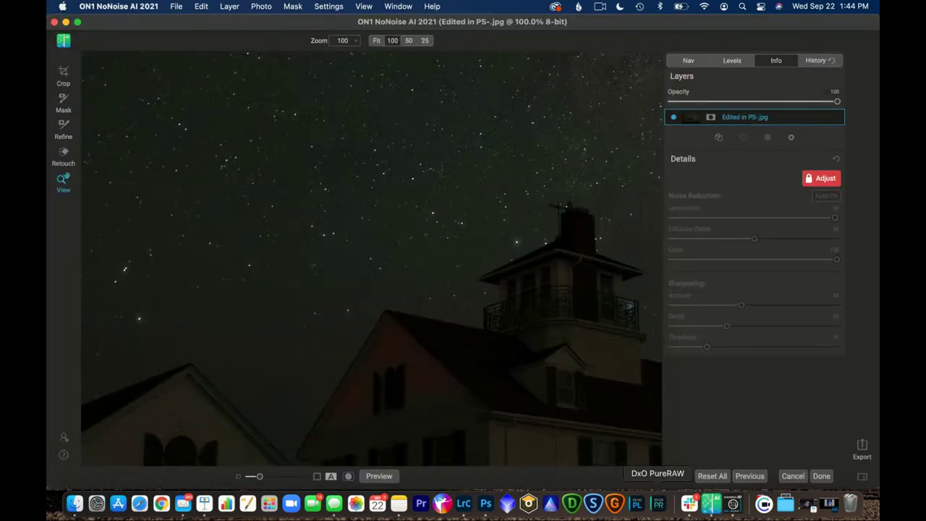
left_click(485, 504)
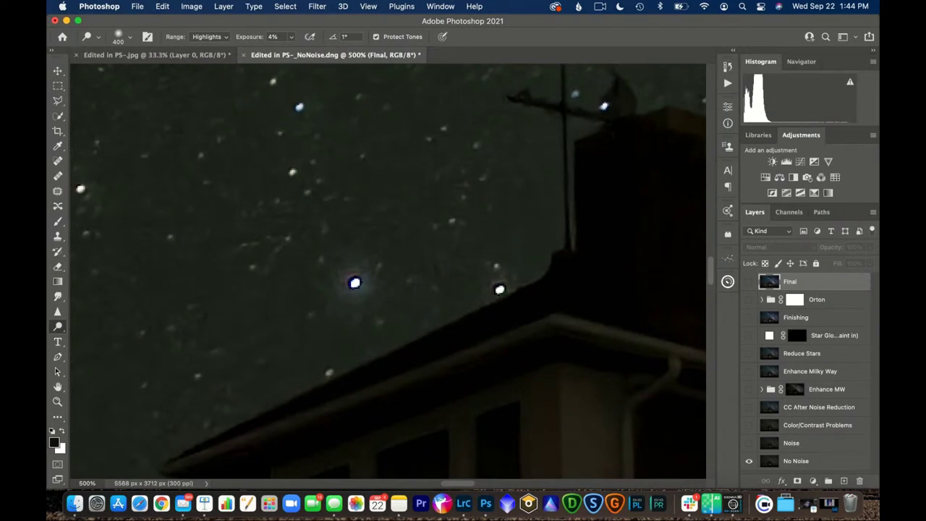
key("super+minus")
key("super+minus")
key("super+minus")
key("super+minus")
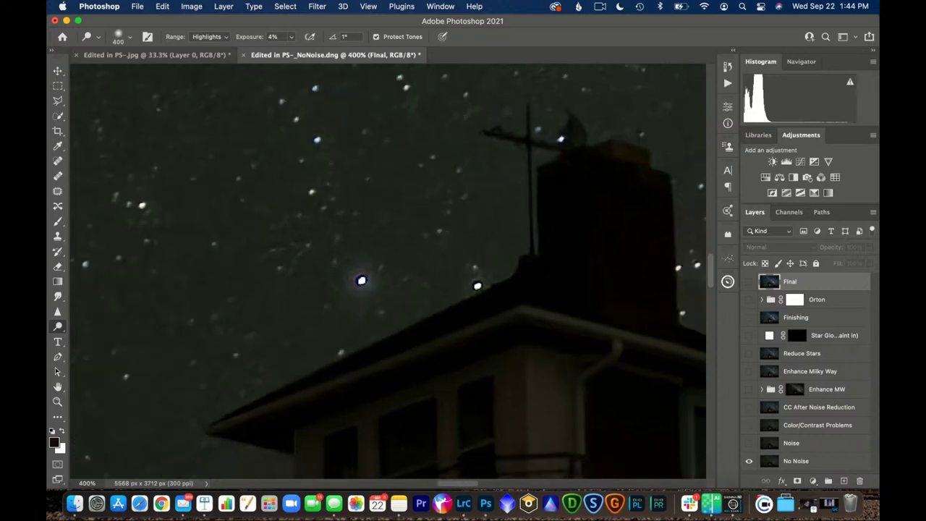
key("super+minus")
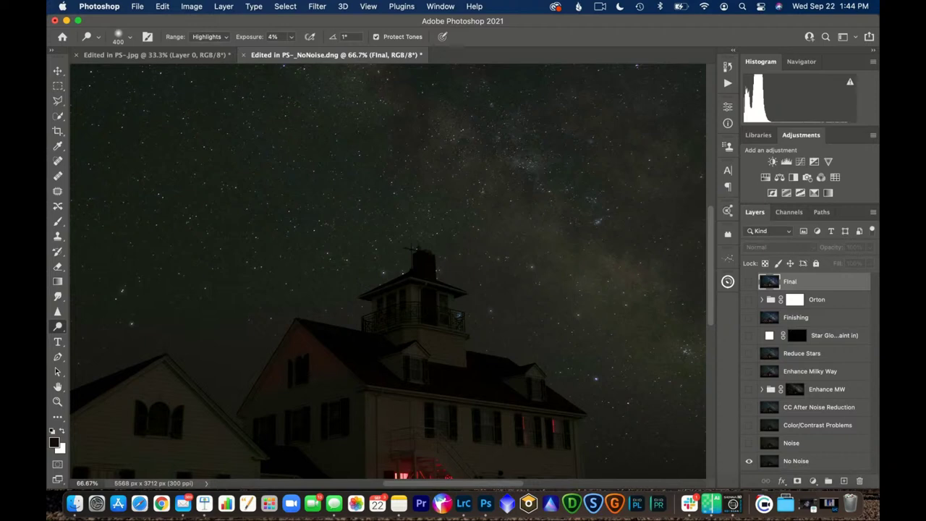
Compare the Noise and No Noise layers at 500% around the chimney and bright stars, and return to the whole photo
key("super+equal")
key("super+equal")
key("super+equal")
key("super+equal")
key("super+equal")
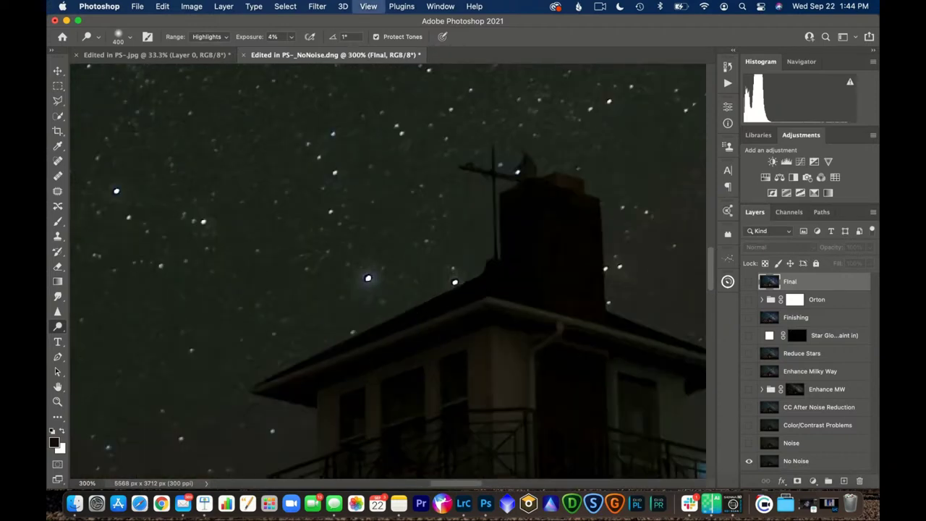
left_click_drag(749, 461, 749, 442)
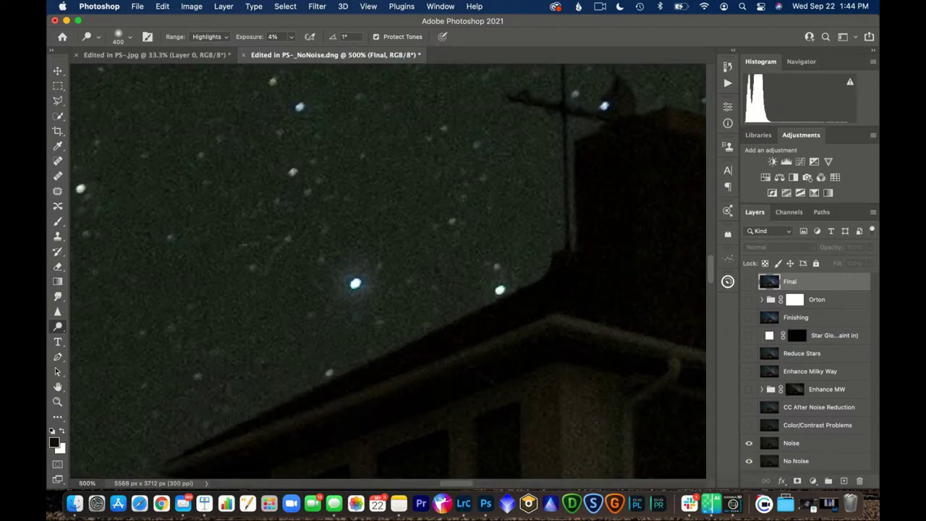
left_click(750, 443)
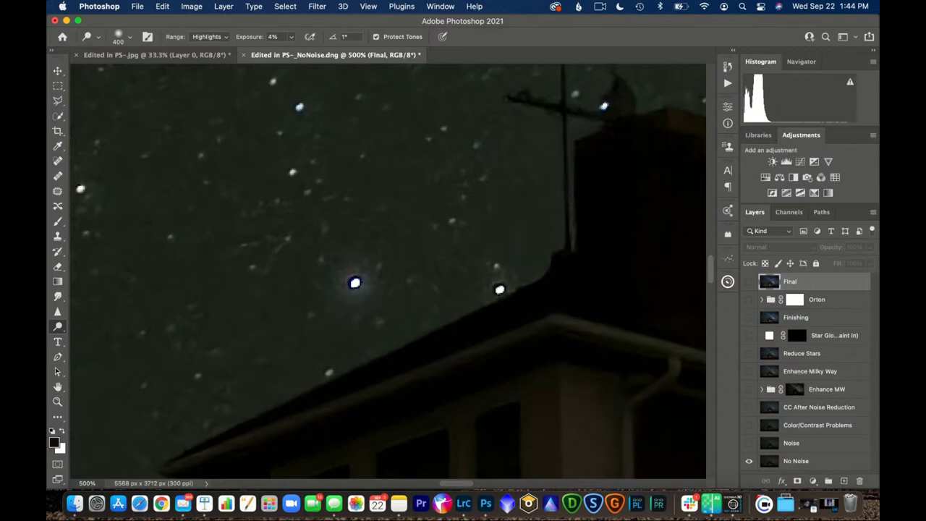
key("super+minus")
key("super+minus")
key("super+minus")
key("super+minus")
key("super+minus")
key("super+minus")
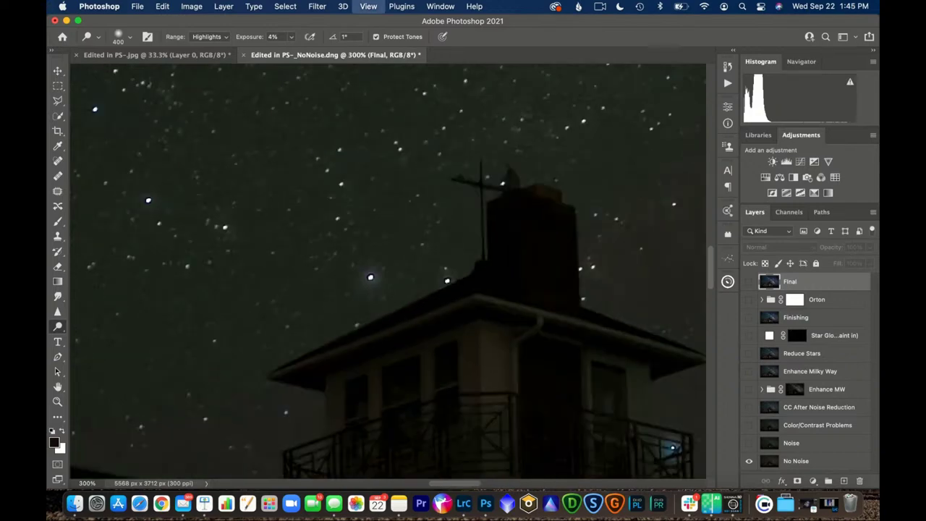
key("super+minus")
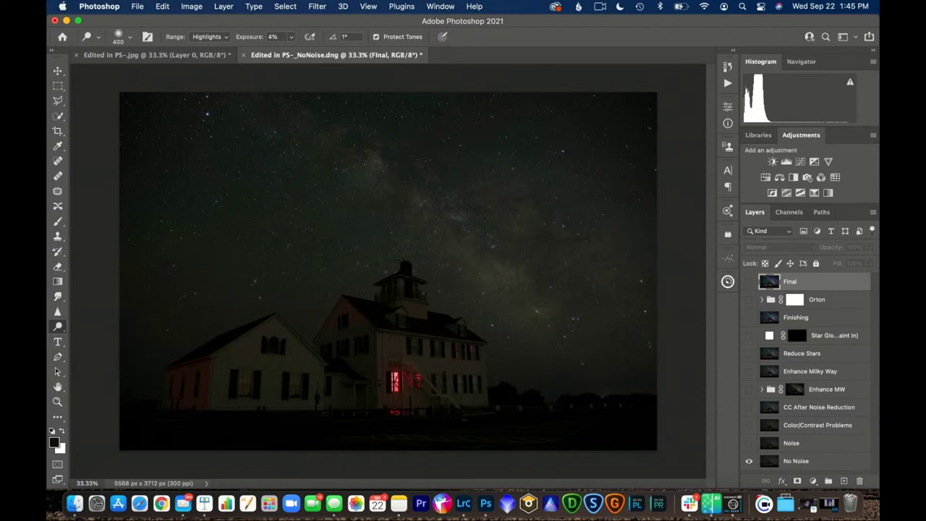
Select and show the Color/Contrast Problems layer, and compare it with the CC After Noise Reduction layer
left_click(818, 425)
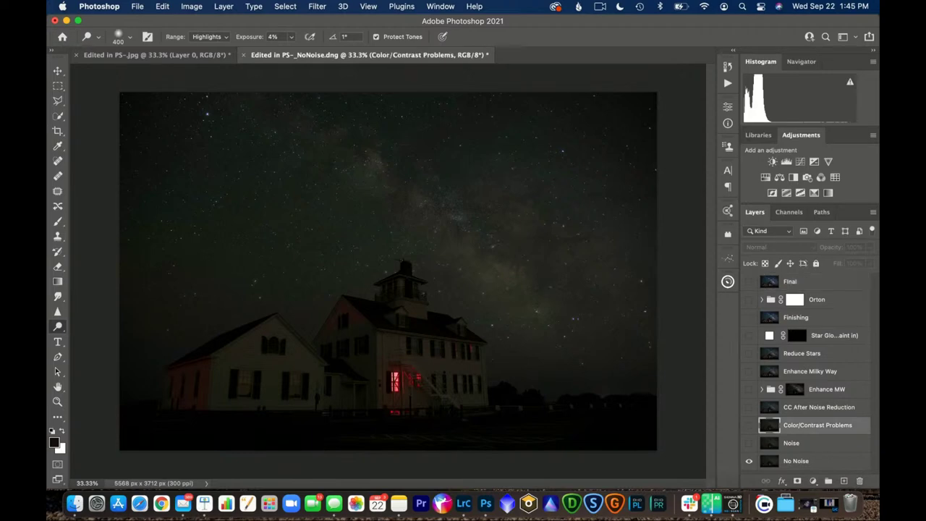
key("super+comma")
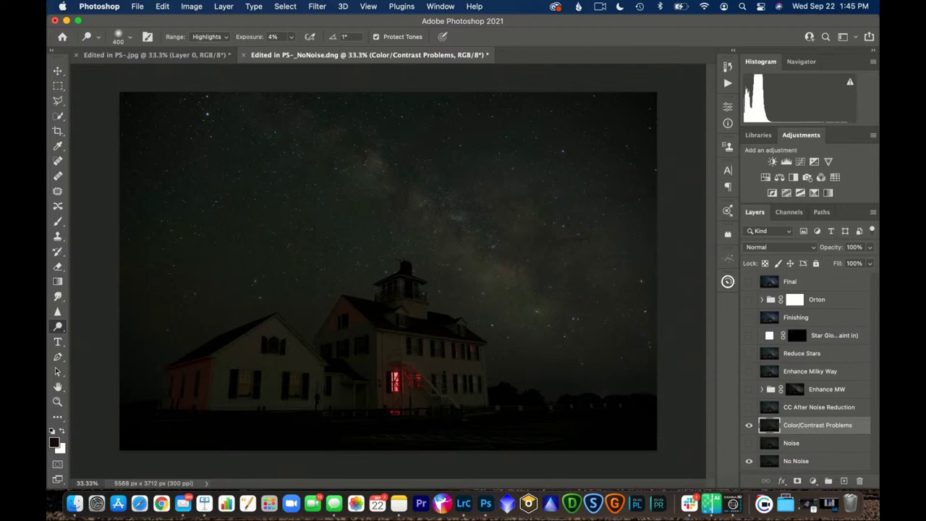
left_click(749, 407)
left_click(749, 406)
left_click(750, 407)
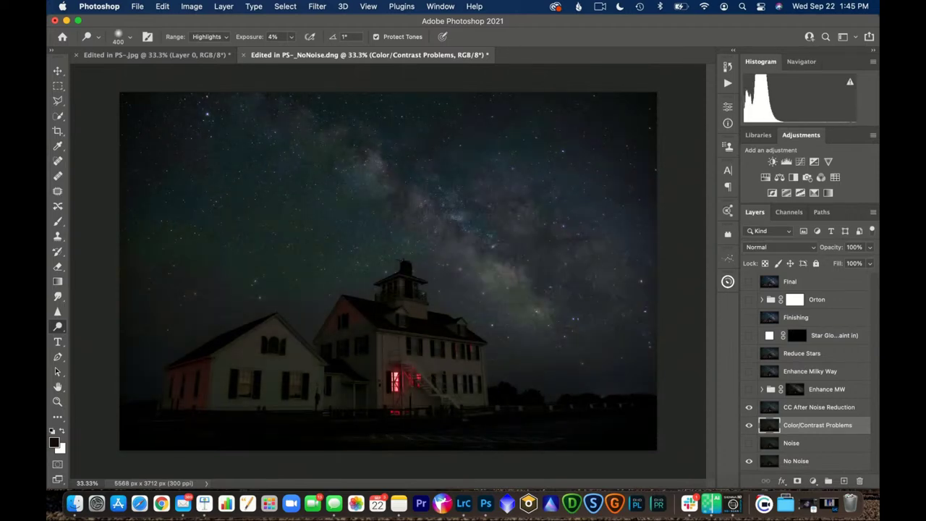
left_click(749, 407)
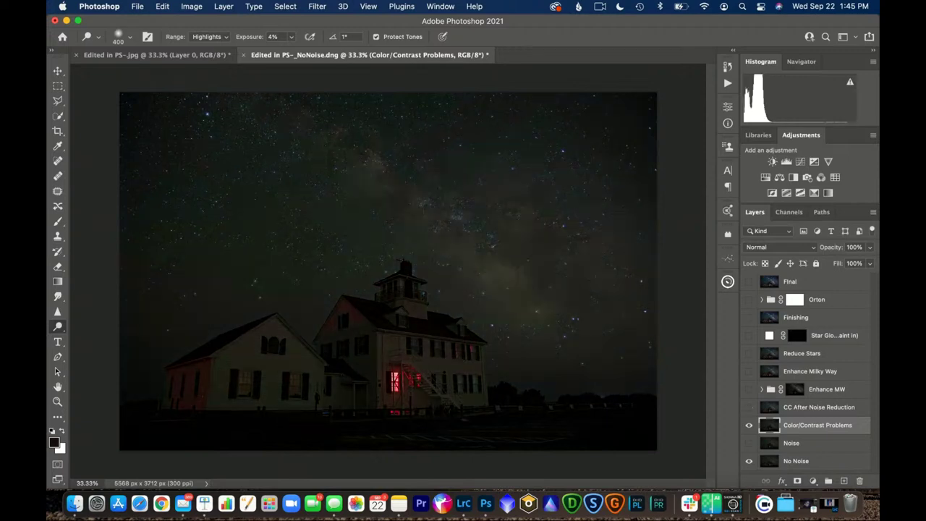
Open the Camera Raw Filter on the Color/Contrast Problems layer and raise Vibrance and Saturation to +100
left_click(317, 6)
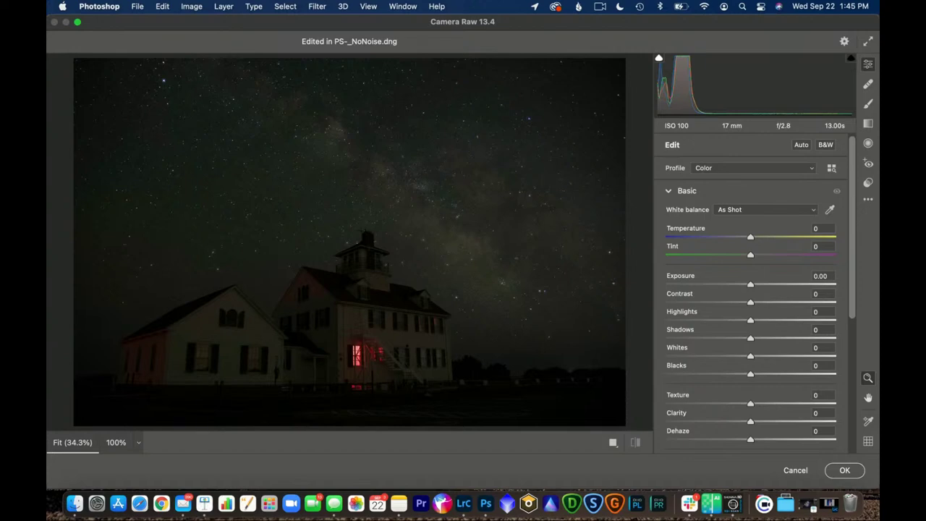
scroll(753, 289, "down", 3)
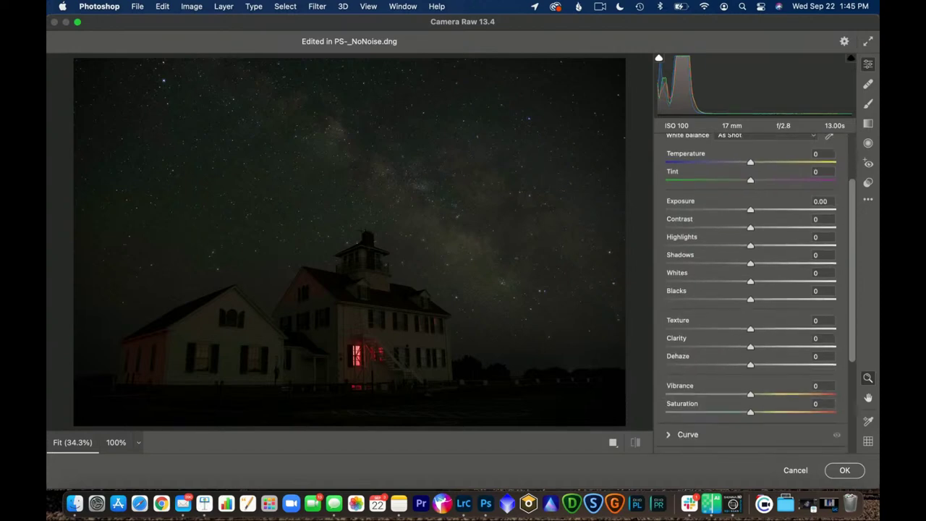
left_click_drag(751, 394, 835, 395)
left_click_drag(750, 412, 834, 412)
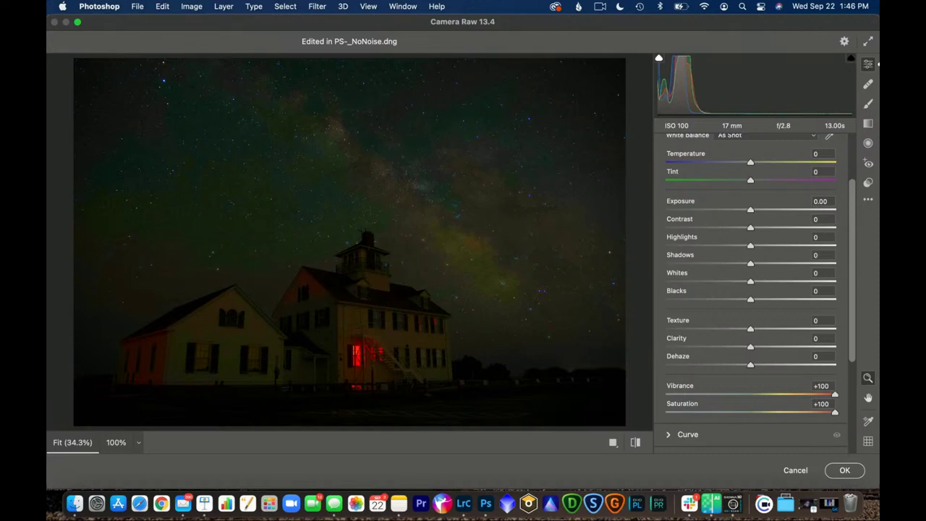
Shift the white balance to Temperature -12 and Tint +8
key("shift+Down")
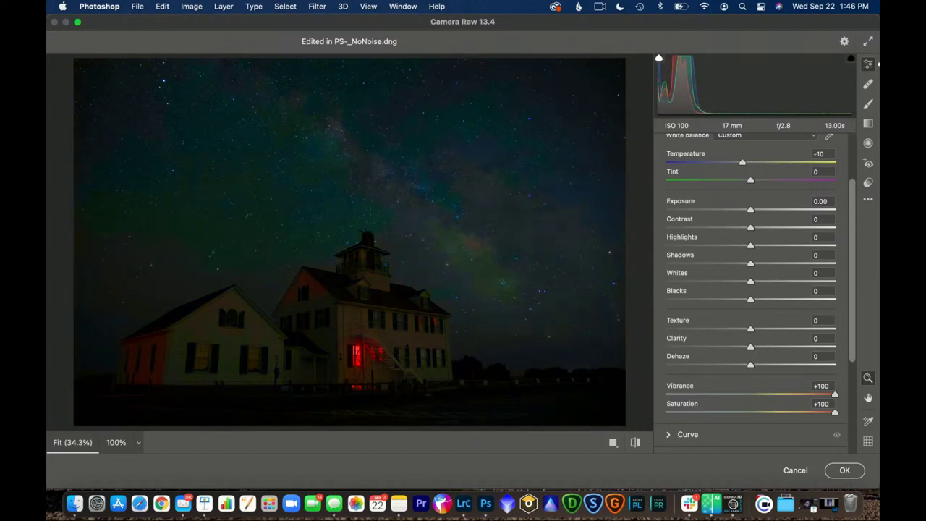
key("Down")
key("Down")
key("Tab")
key("Up")
key("Up")
key("Up")
key("Up")
key("Up")
key("Up")
key("Up")
key("Up")
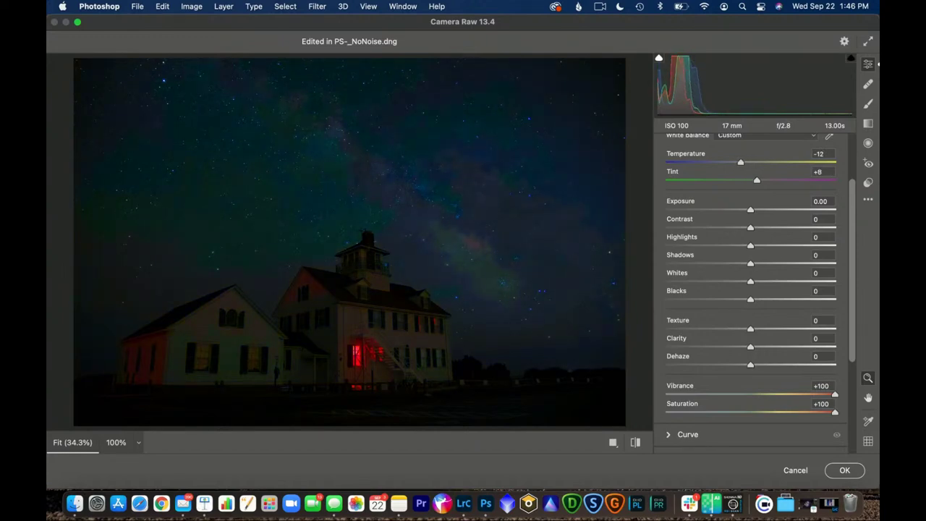
Apply the filter with Vibrance +40 and Saturation +10, and compare the result with the CC After Noise Reduction layer
type("40")
key("Tab")
type("6")
key("Up")
key("Up")
key("Up")
key("Up")
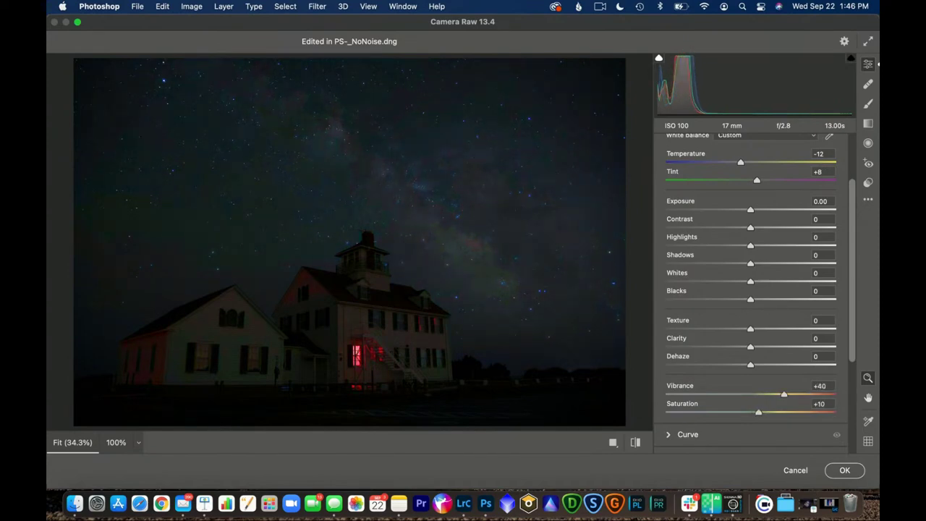
key("Return")
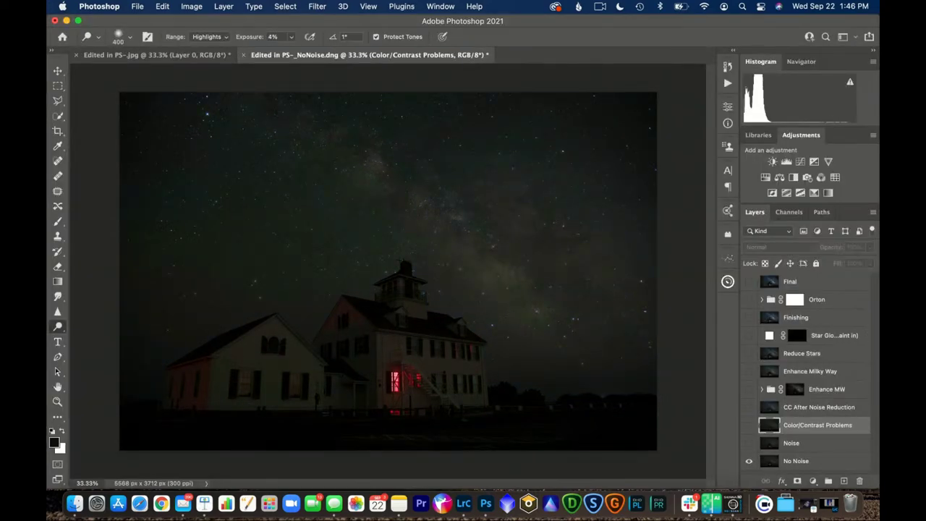
left_click(749, 407)
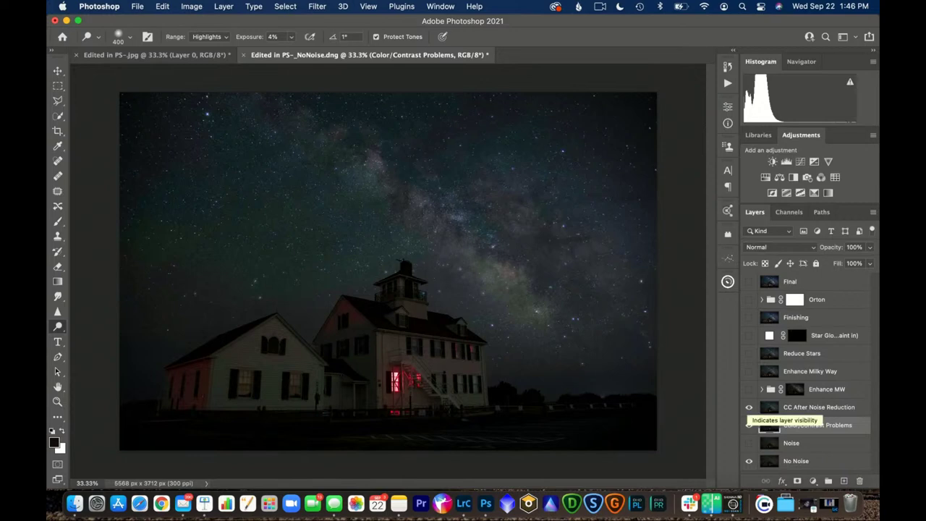
left_click(750, 407)
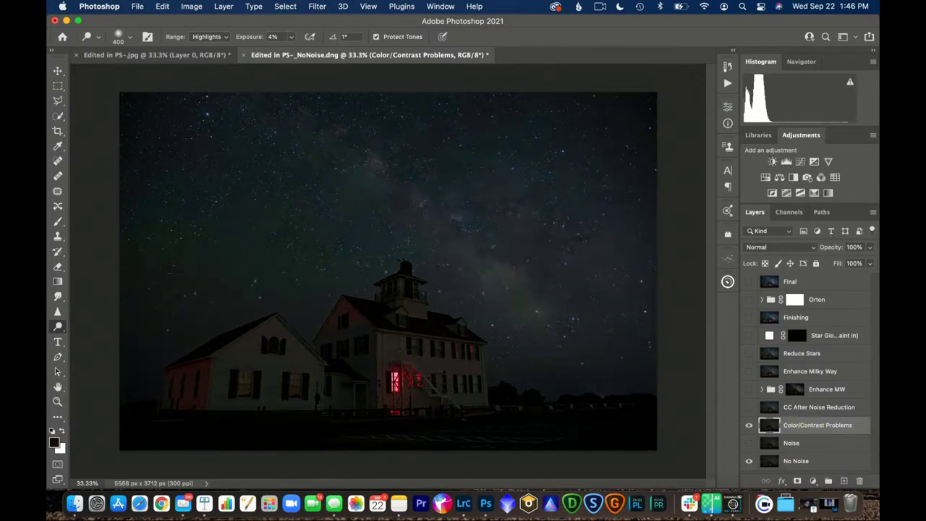
Reopen the Camera Raw Filter on the Color/Contrast Problems layer and set Clarity to +45, Texture to -17 and Dehaze to +18
left_click(317, 6)
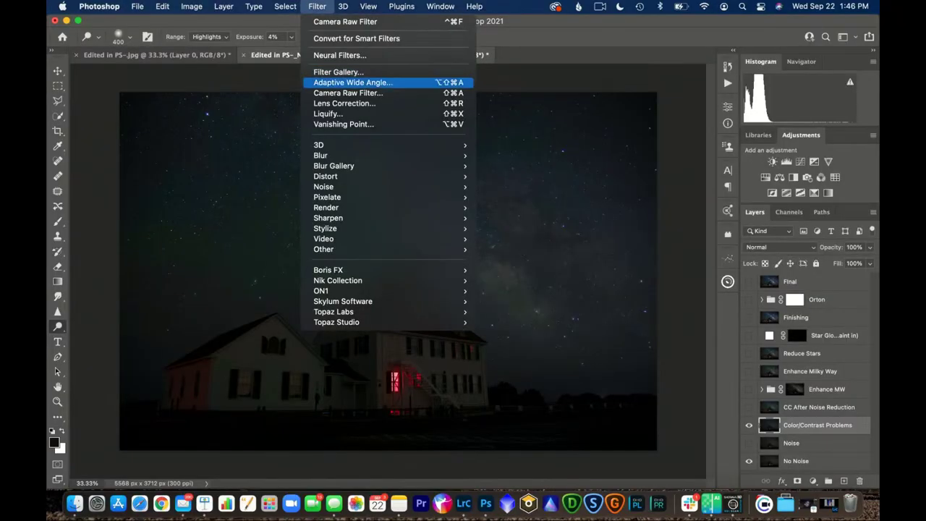
left_click(347, 92)
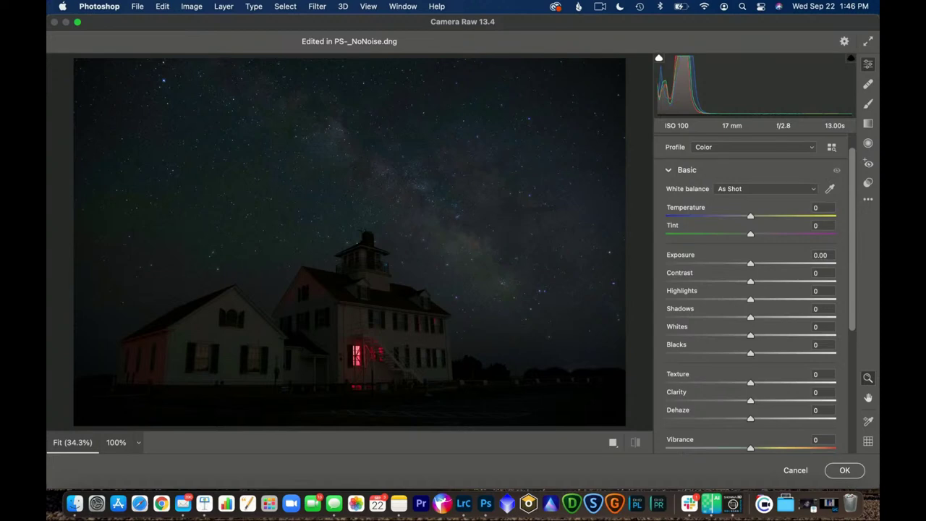
left_click_drag(750, 401, 787, 400)
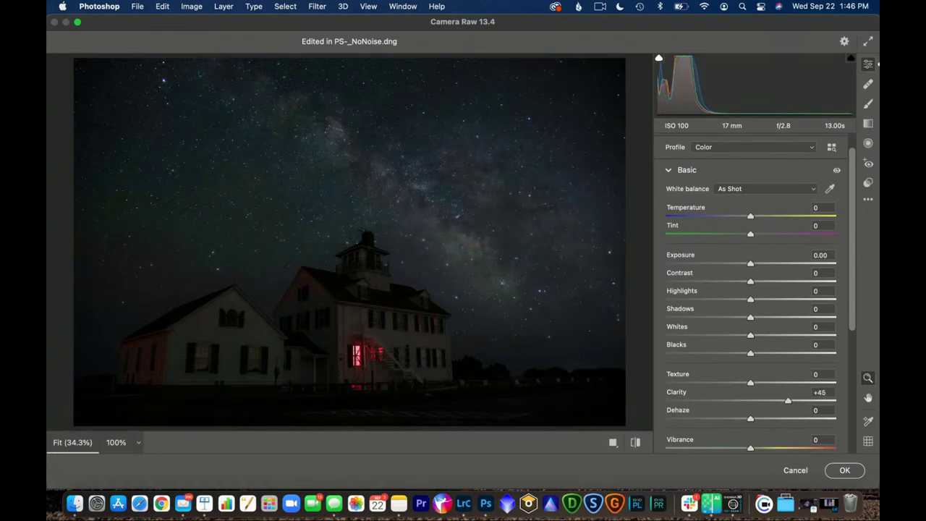
left_click_drag(751, 382, 736, 382)
left_click_drag(751, 419, 766, 418)
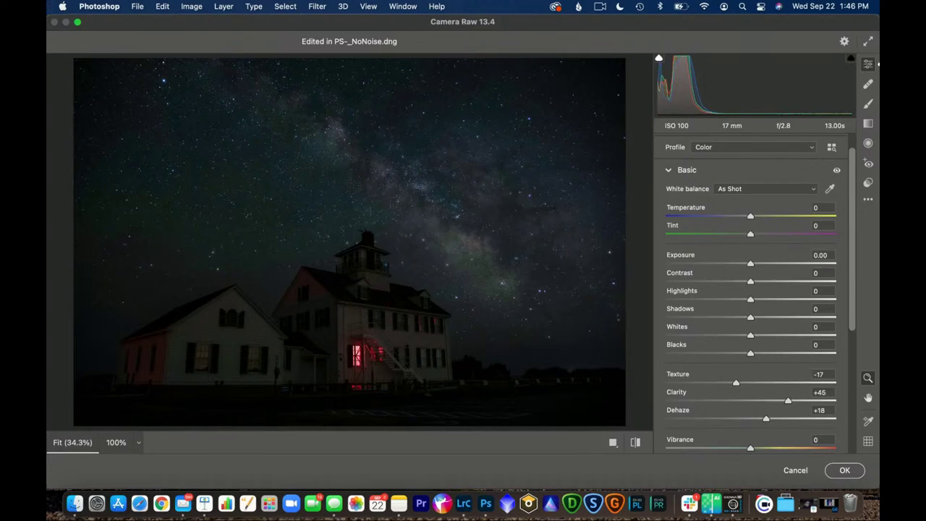
Set Exposure to +0.50 and apply the Camera Raw adjustments
left_click_drag(750, 263, 761, 262)
key("Down")
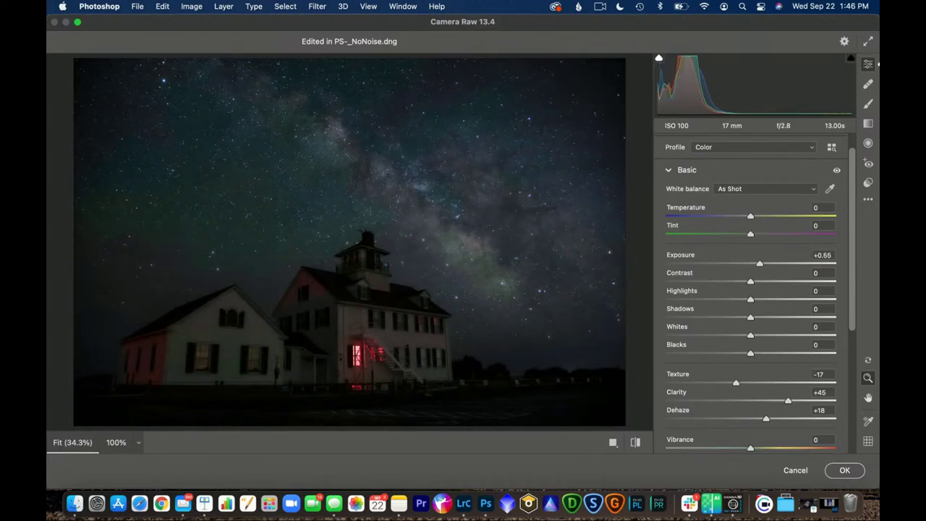
key("Down")
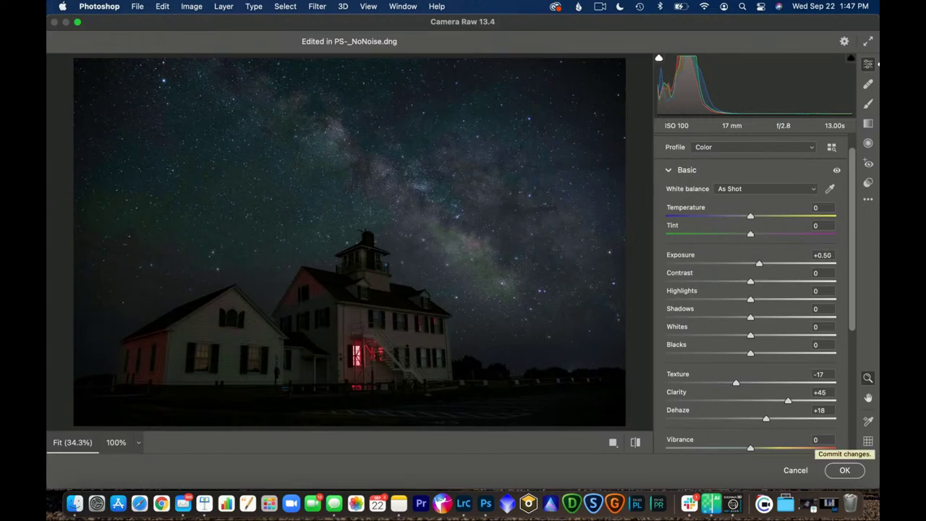
left_click(844, 470)
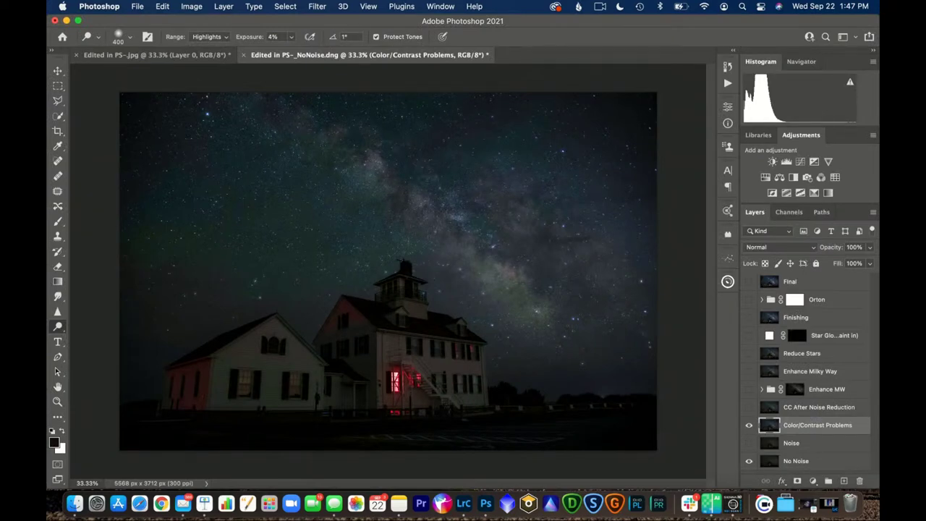
Compare the photo with and without the Color/Contrast Problems layer, and show the CC After Noise Reduction layer and the Enhance MW group
left_click(749, 425)
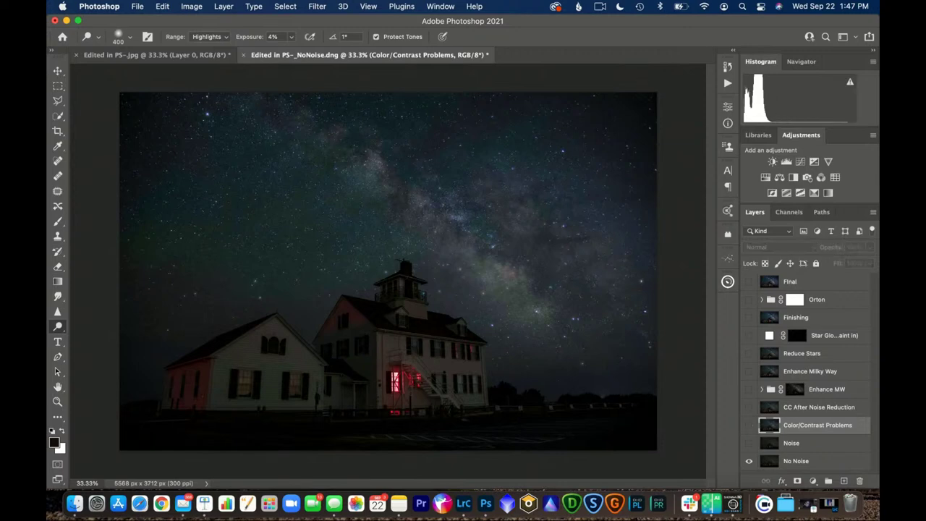
left_click(749, 425)
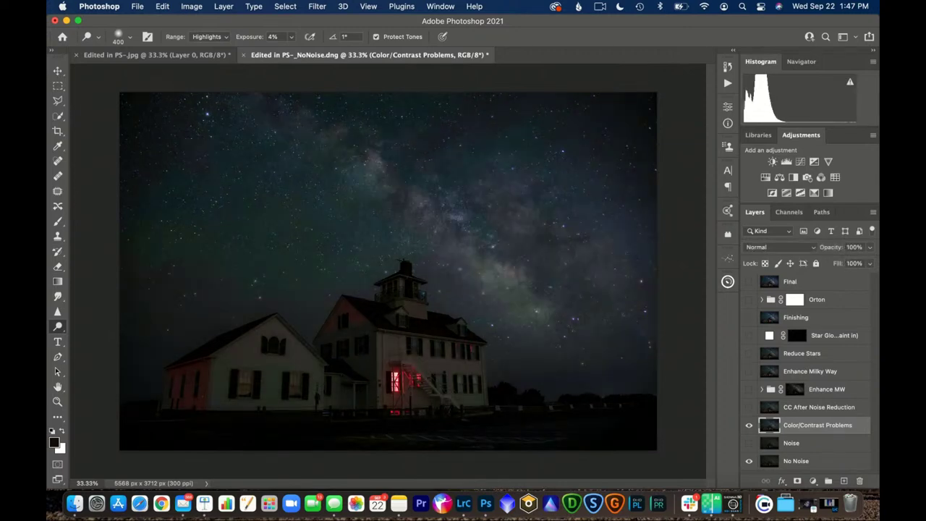
left_click(749, 406)
left_click(749, 389)
left_click(749, 388)
left_click(749, 389)
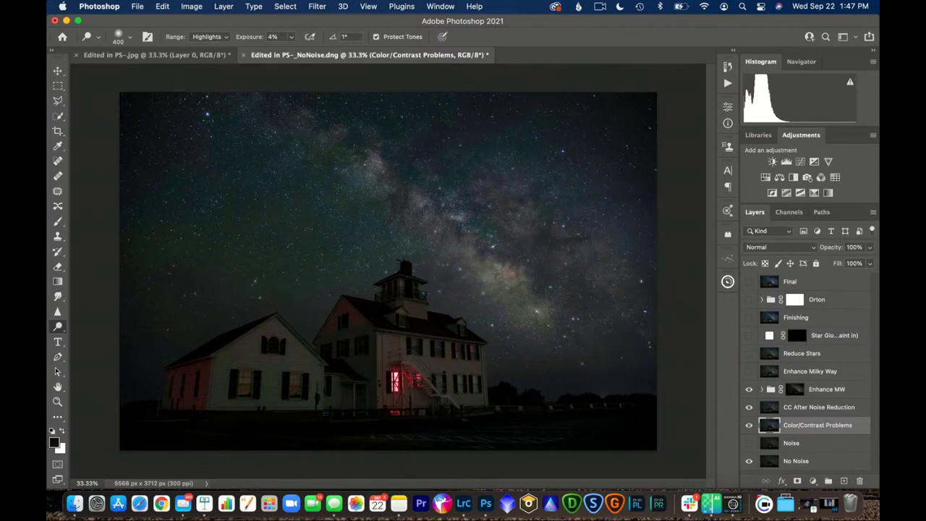
View the Enhance MW group's mask on its own, and expand the group to examine its adjustment layers
left_click(795, 389, "alt")
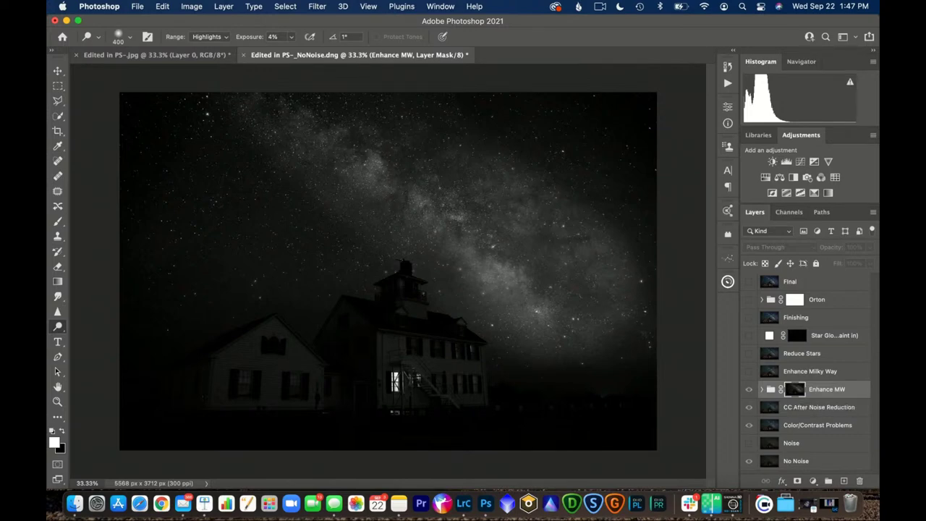
left_click(761, 390)
scroll(792, 371, "down", 3)
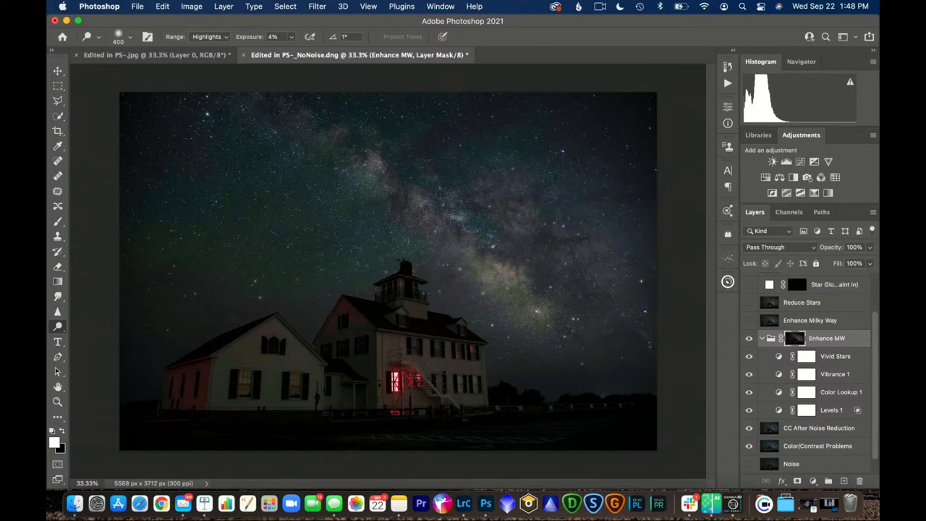
Collapse the Enhance MW group and add a second Enhance MW group from Pro Panel's astrophotography effects
left_click(763, 338)
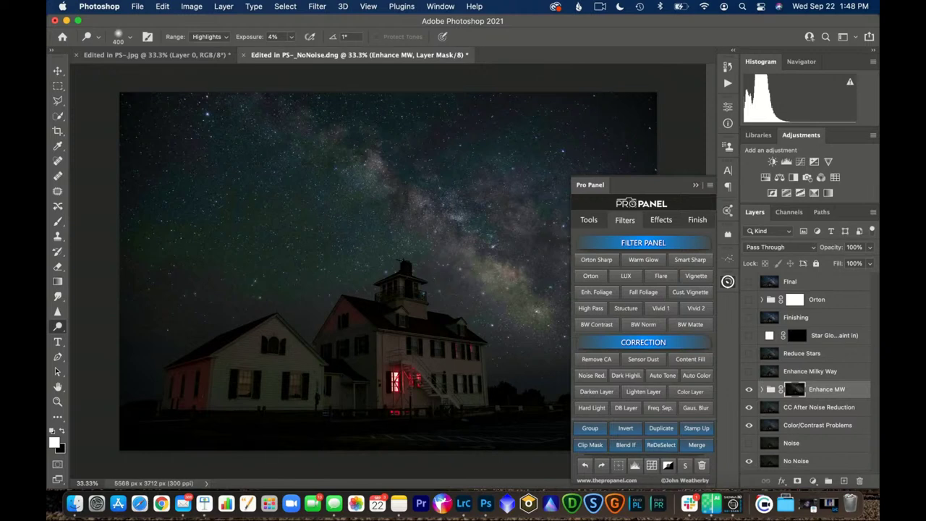
left_click(661, 219)
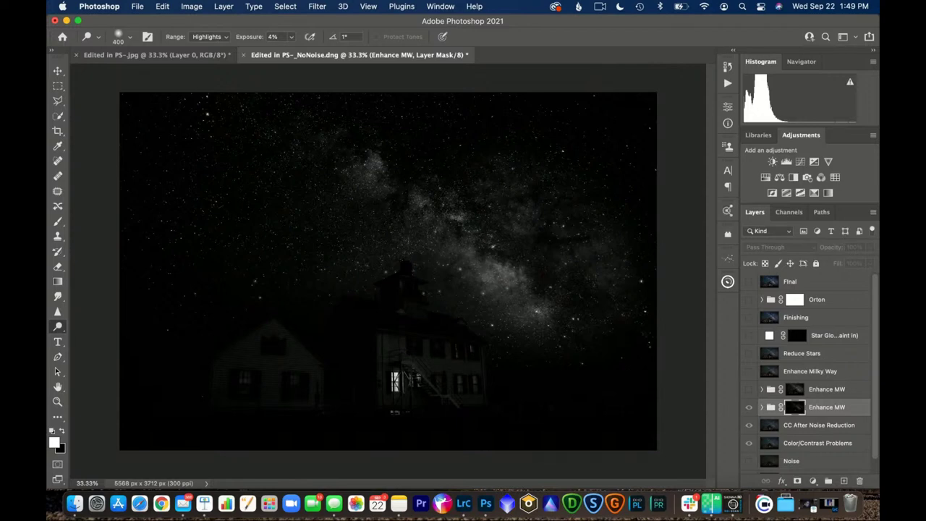
Paint white over the Milky Way on the new Enhance MW mask with a size 400 brush in Overlay mode at 26% opacity
key("b")
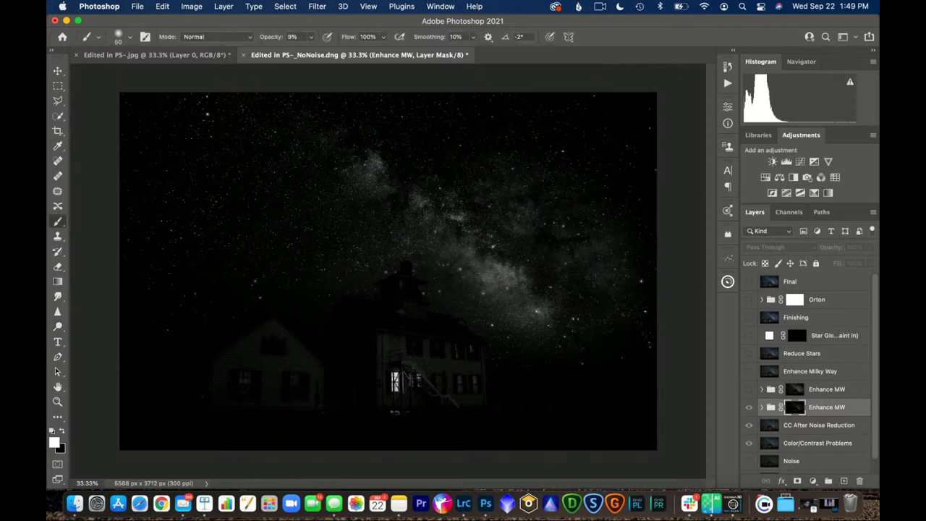
left_click(217, 36)
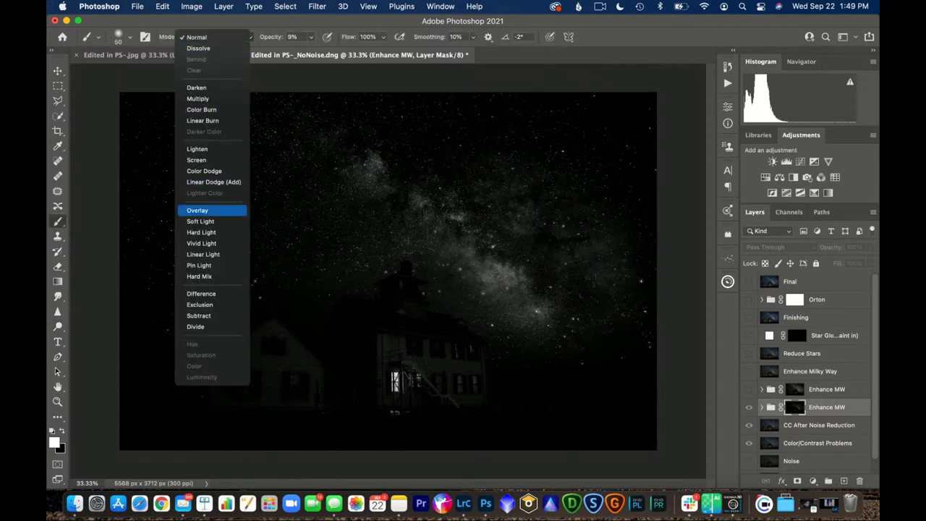
left_click(197, 209)
left_click(311, 36)
left_click_drag(306, 50, 320, 51)
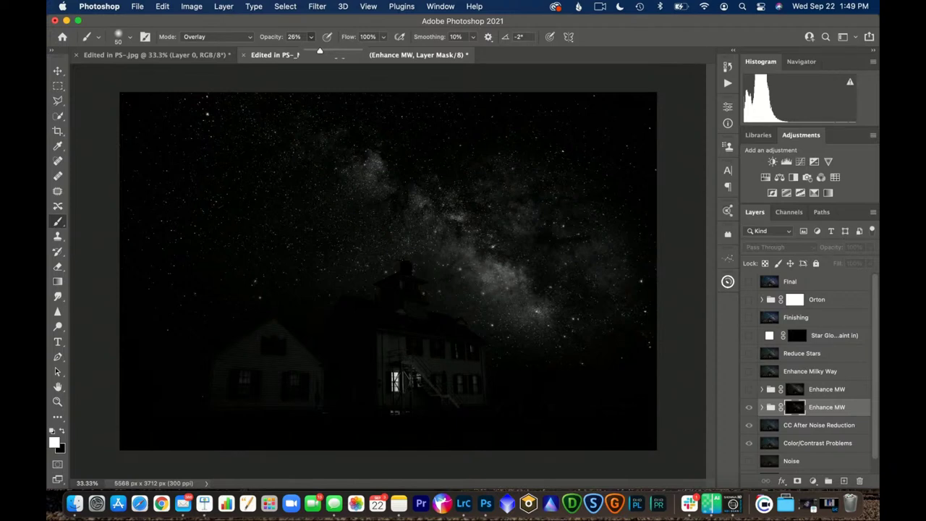
left_click_drag(320, 50, 320, 51)
key("bracketright")
key("bracketright")
key("bracketright")
key("bracketright")
key("bracketright")
key("bracketright")
key("bracketright")
key("bracketright")
key("bracketright")
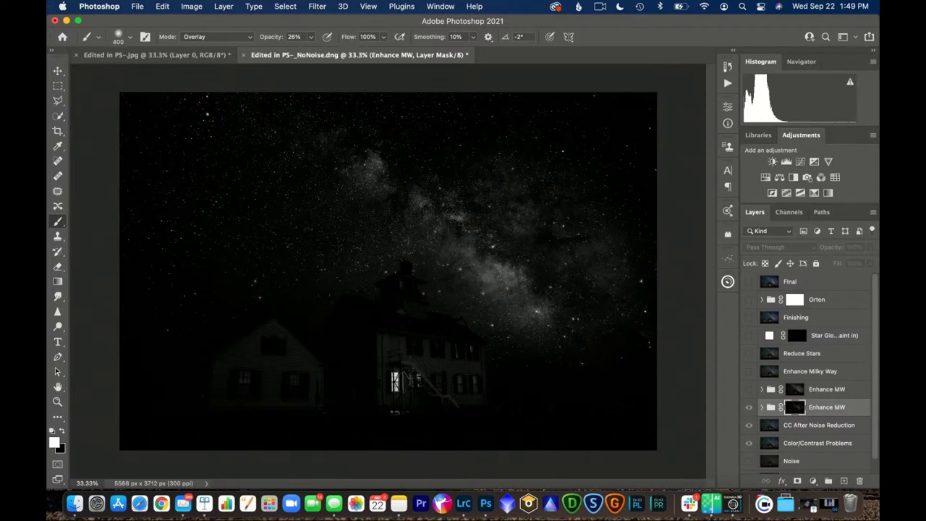
left_click_drag(366, 158, 546, 322)
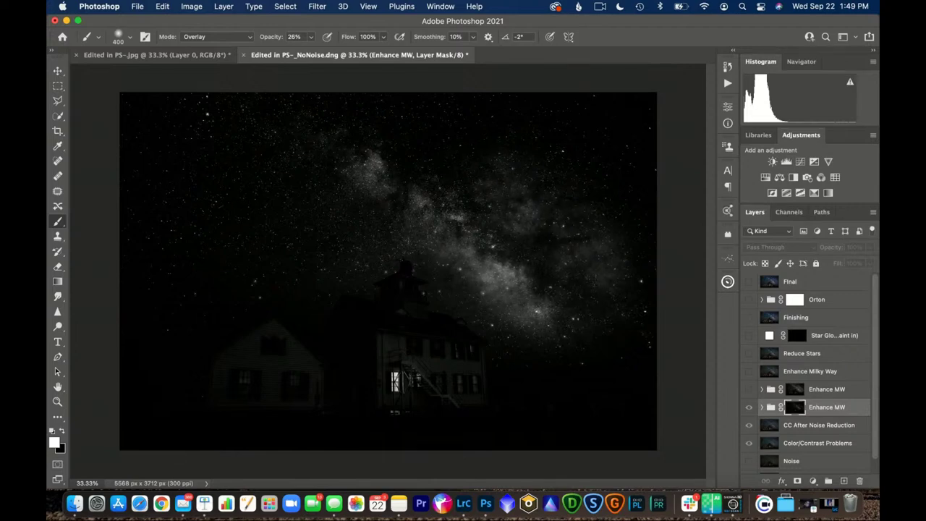
mouse_move(434, 199)
left_mouse_down()
mouse_move(372, 159)
mouse_move(356, 178)
mouse_move(539, 315)
left_mouse_up()
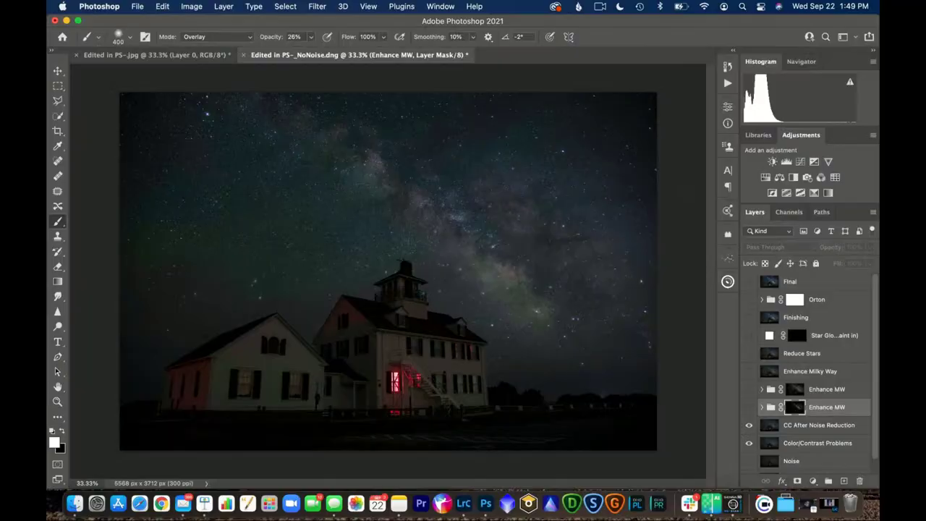
Compare the photo with and without the new Enhance MW group, leaving the group shown
key("super+comma")
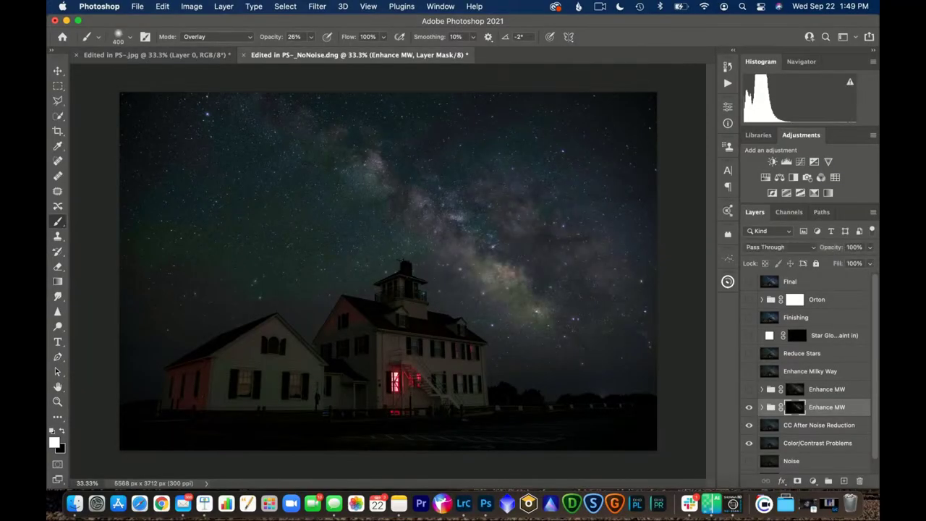
key("super+comma")
left_click(749, 407)
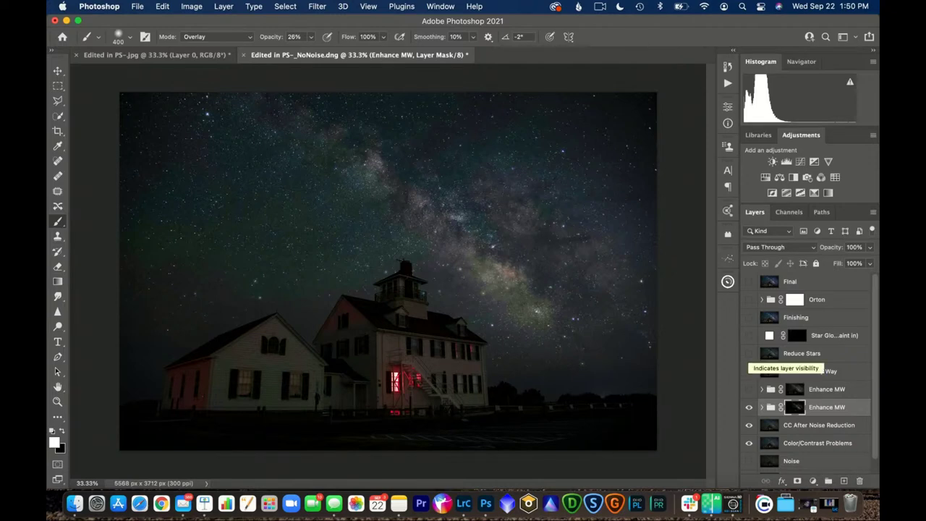
Compare the stars with and without the Reduce Stars layer, leave it shown, and view Pro Panel's astrophotography effects
left_click(749, 353)
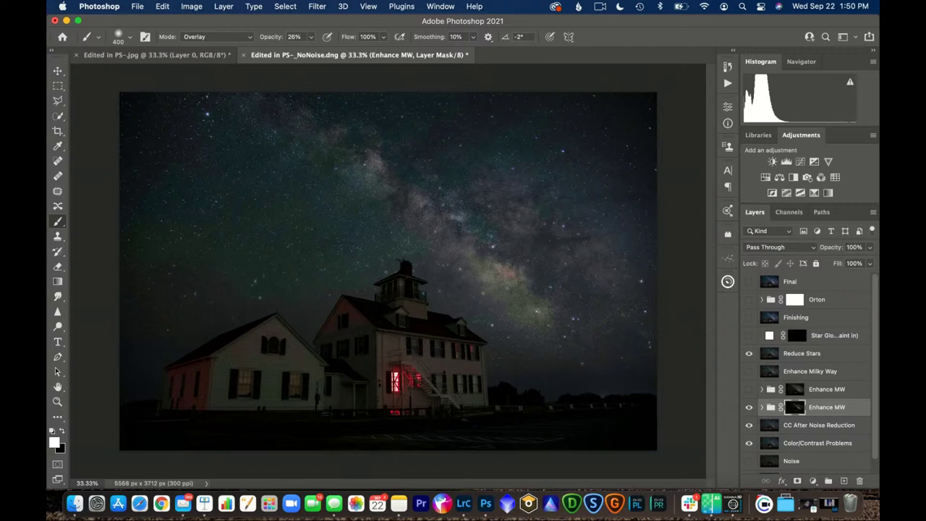
left_click(749, 353)
key("super+equal")
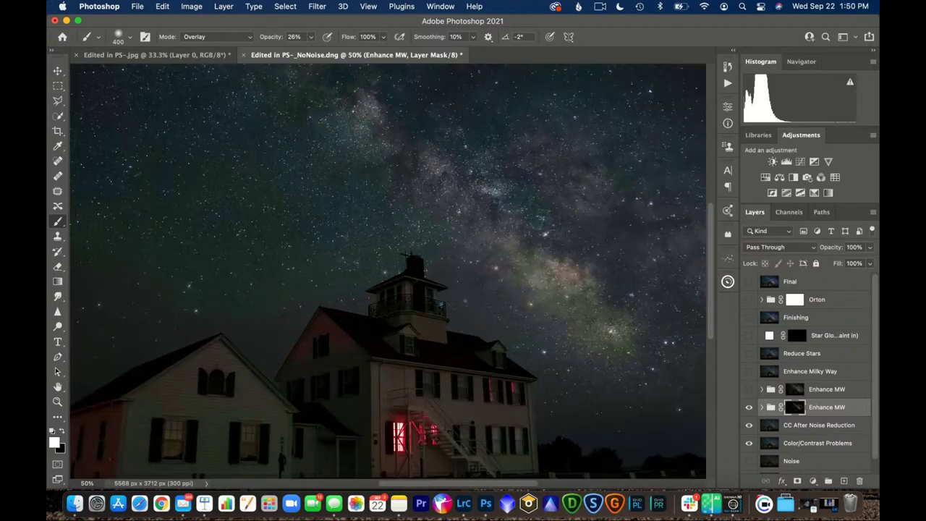
left_click(749, 354)
left_click(728, 281)
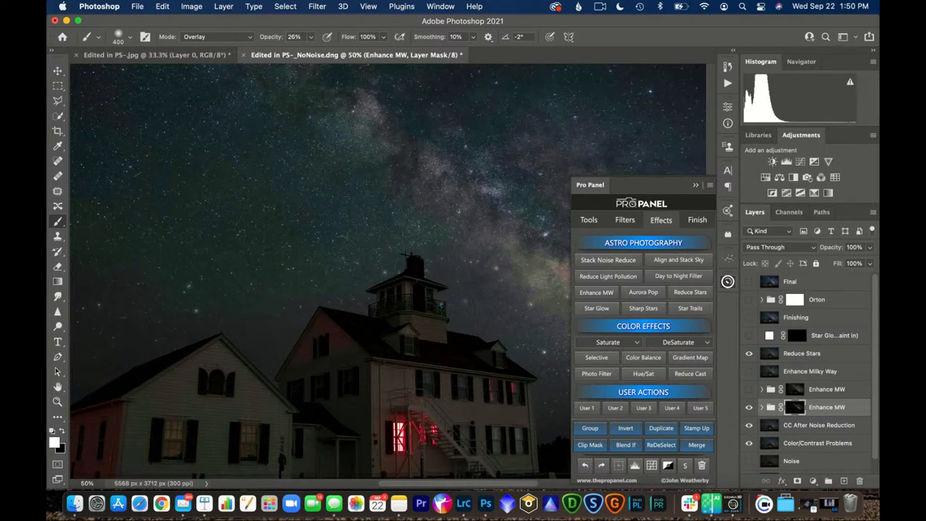
left_click(728, 281)
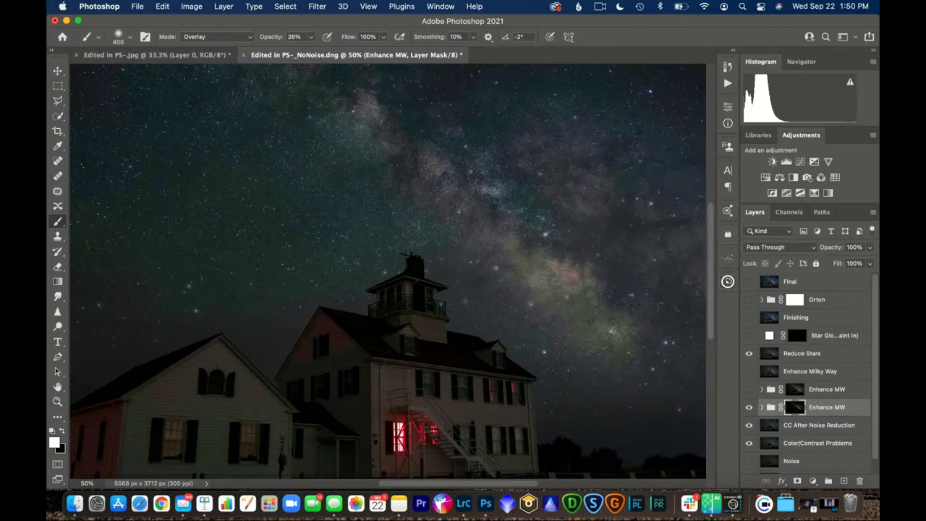
Compare the whole photo with and without the Star Glow layer, leaving the layer shown
key("super+0")
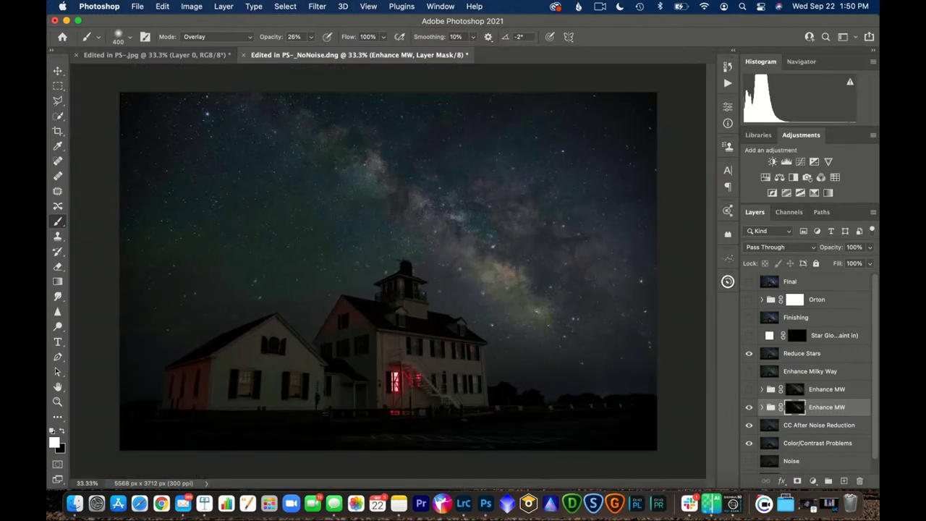
left_click(749, 335)
left_click(750, 335)
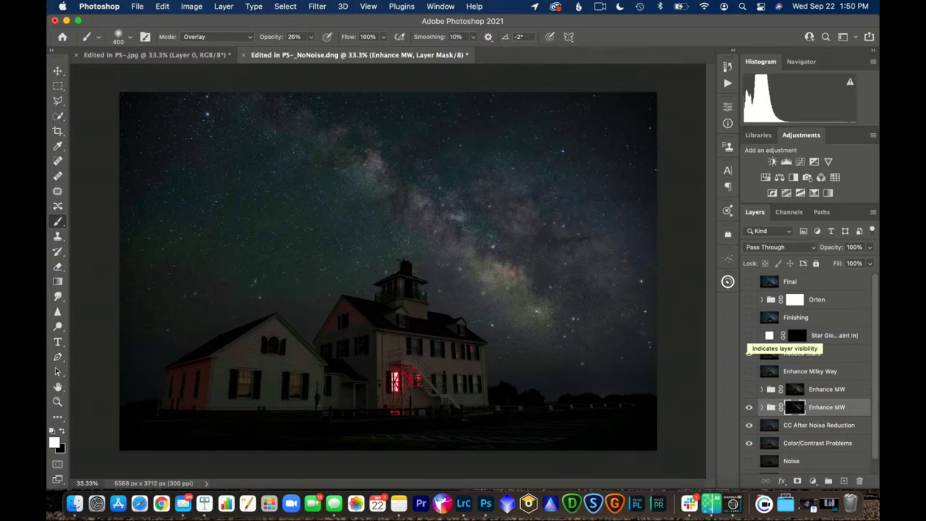
left_click(749, 335)
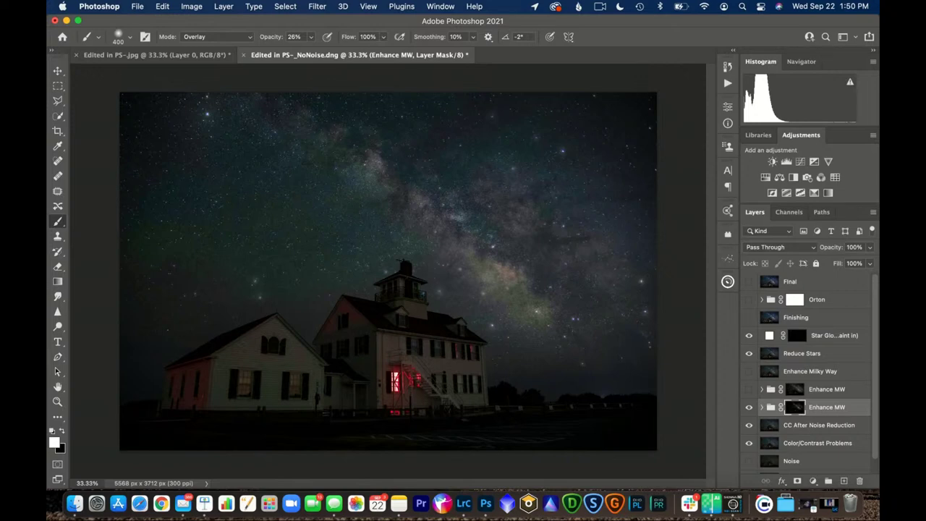
Paint glow around the bright star beside the tower on the Star Glow mask with a size 40 brush in Normal mode at 10% opacity
key("super+equal")
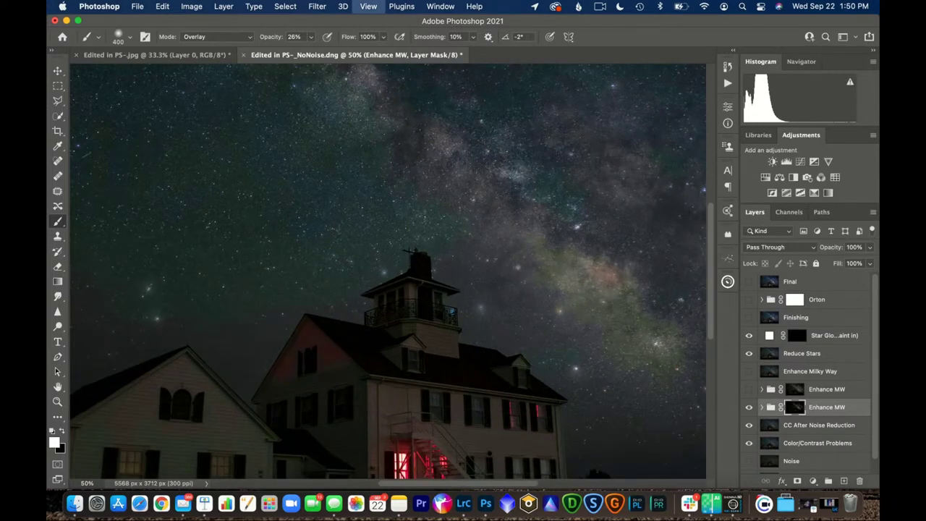
key("super+equal")
scroll(376, 275, "up", 3)
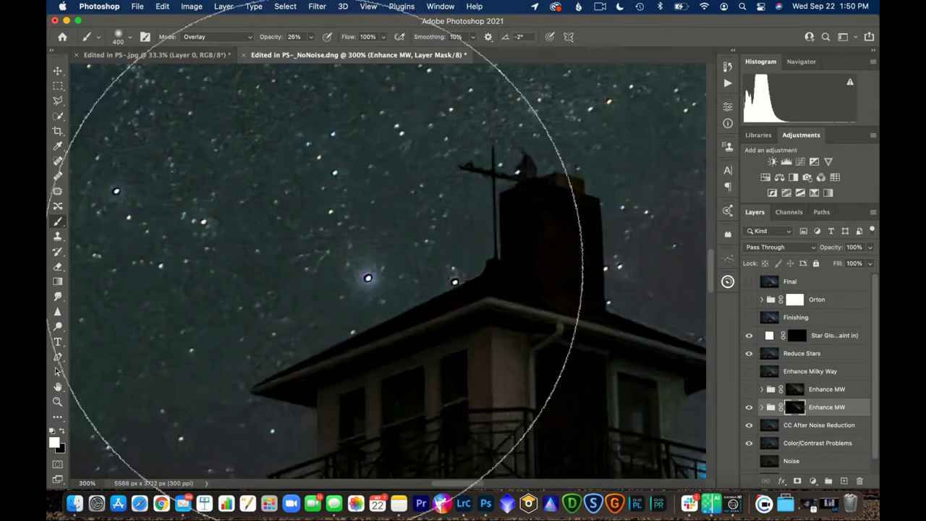
key("bracketleft")
key("bracketleft")
key("bracketleft")
key("bracketleft")
key("bracketleft")
key("bracketleft")
key("bracketleft")
key("bracketleft")
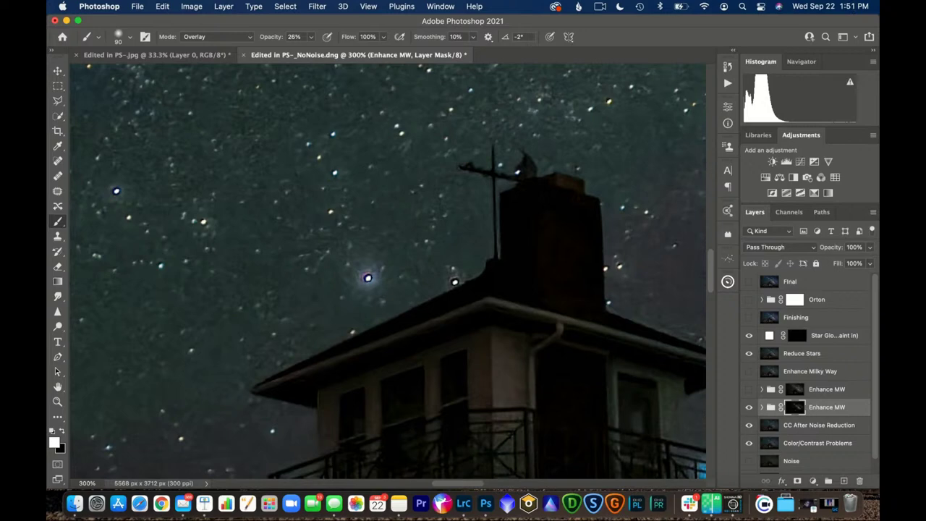
left_click(832, 335)
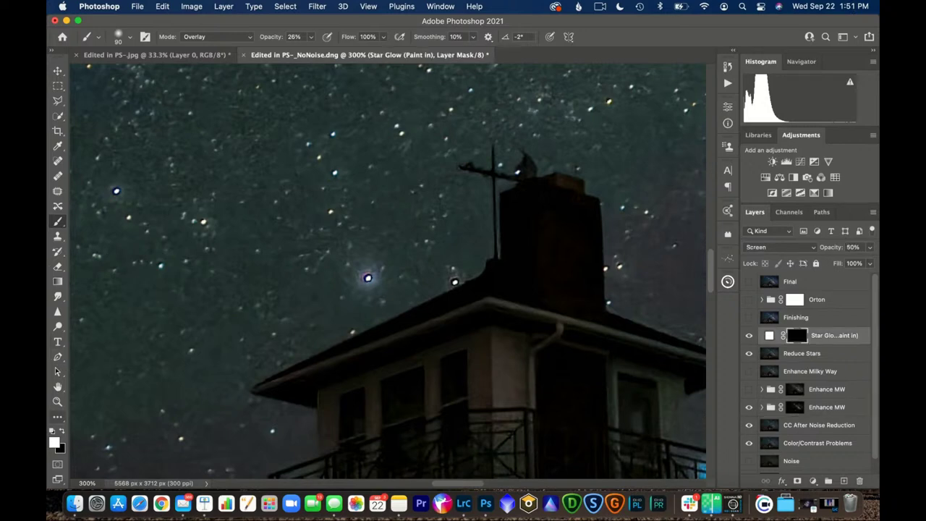
left_click(217, 36)
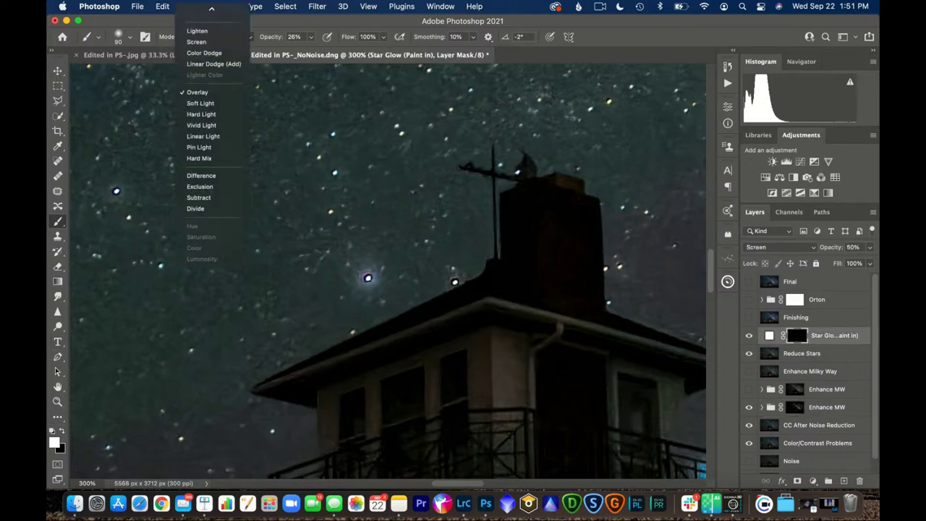
left_click(197, 11)
left_click_drag(310, 36, 302, 51)
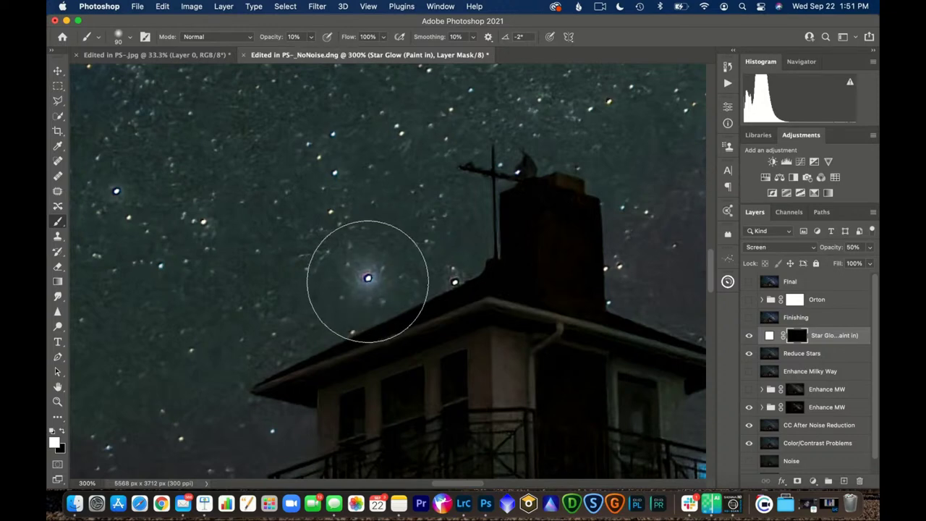
key("bracketleft")
key("bracketleft")
key("bracketleft")
key("bracketleft")
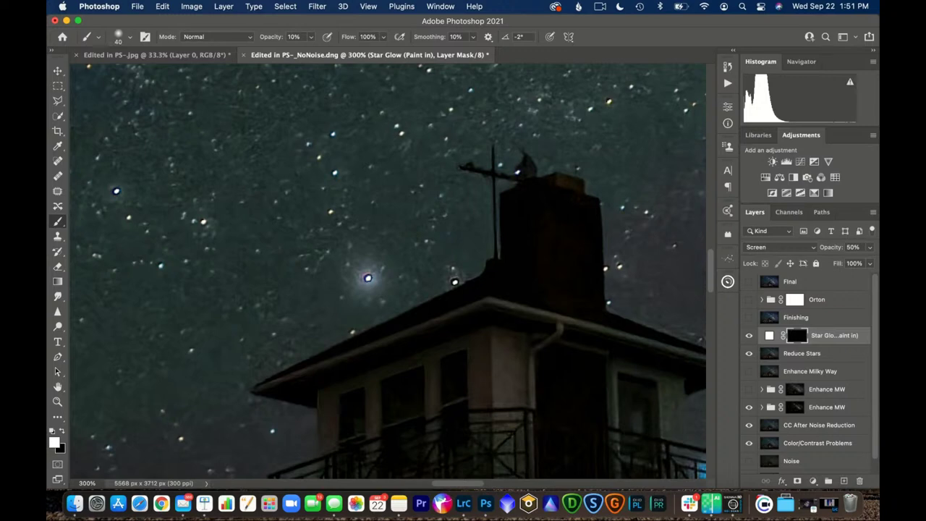
Compare the painted star with and without the Star Glow layer, leaving the layer shown
key("super+comma")
key("super+comma")
key("super+comma")
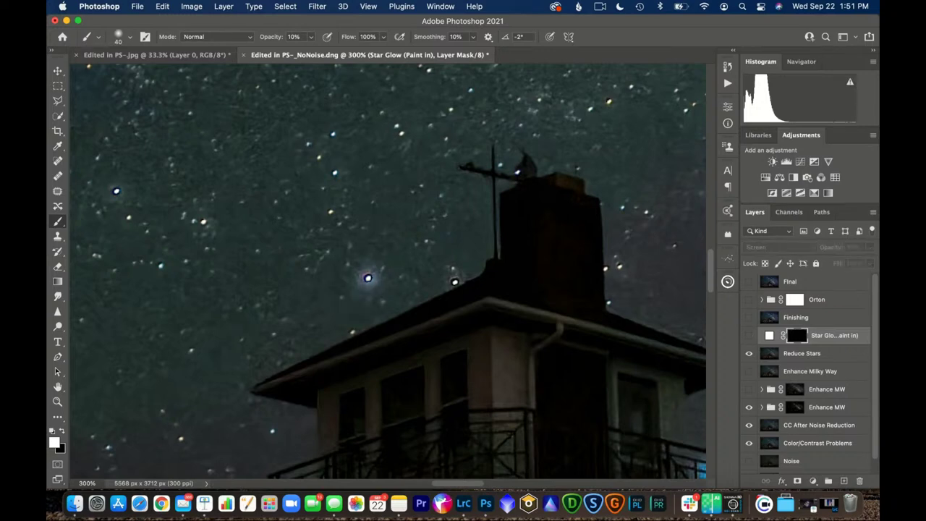
key("super+comma")
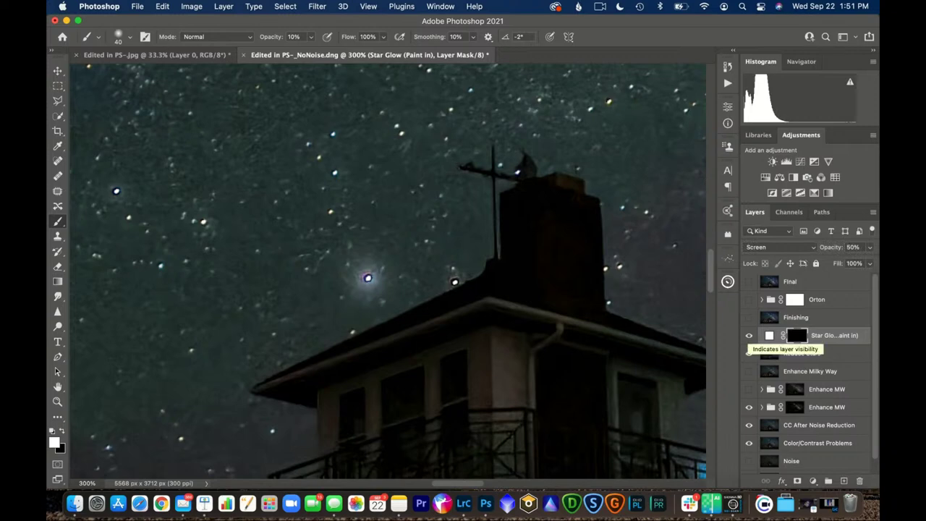
left_click(749, 335)
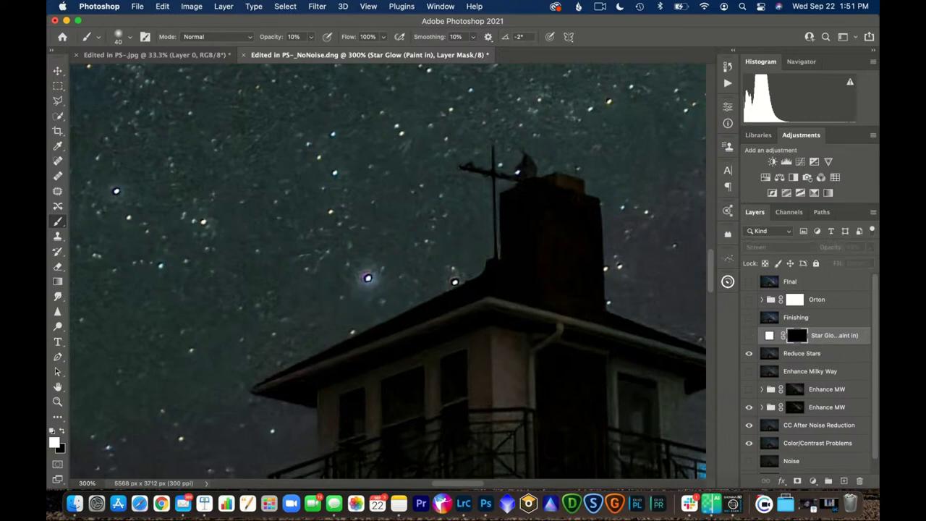
left_click(749, 335)
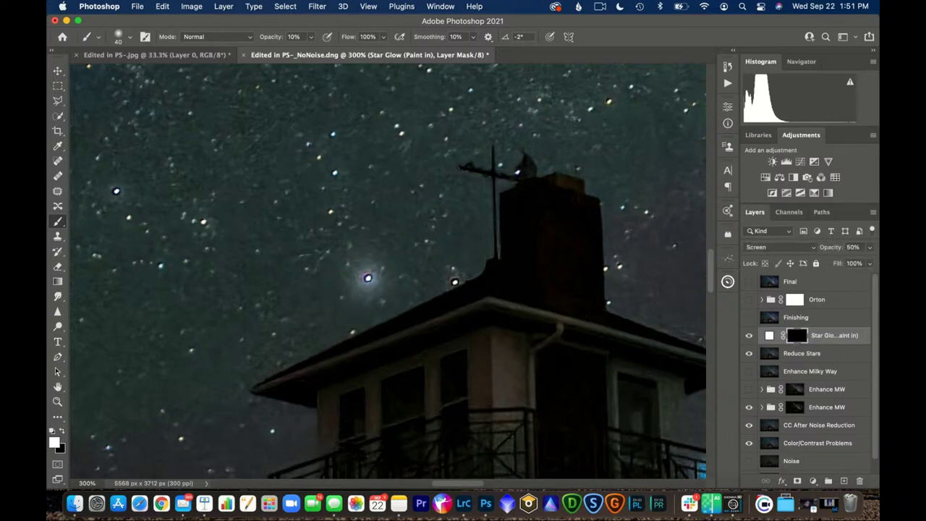
Lower the Star Glow layer's opacity to 36% while viewing the whole photo
key("super+minus")
key("super+minus")
key("super+minus")
key("super+minus")
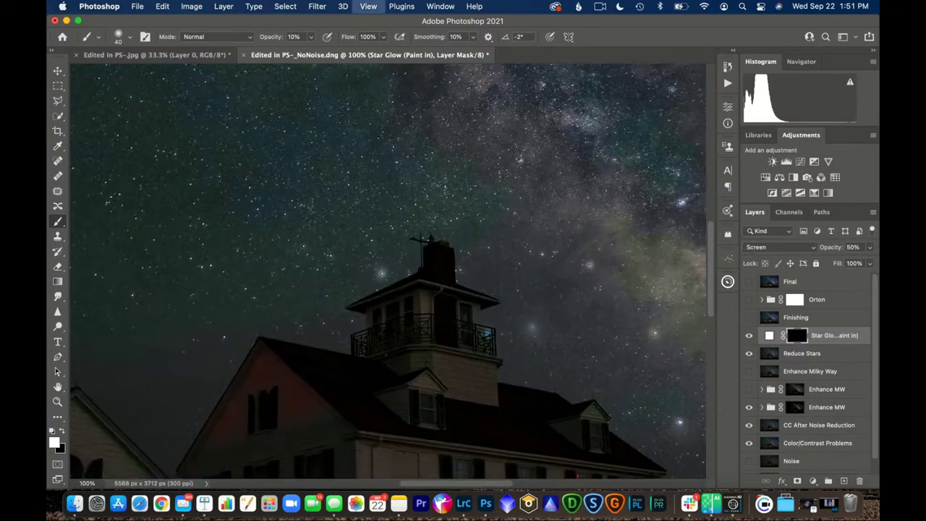
key("super+minus")
key("super+minus")
key("super+minus")
key("super+minus")
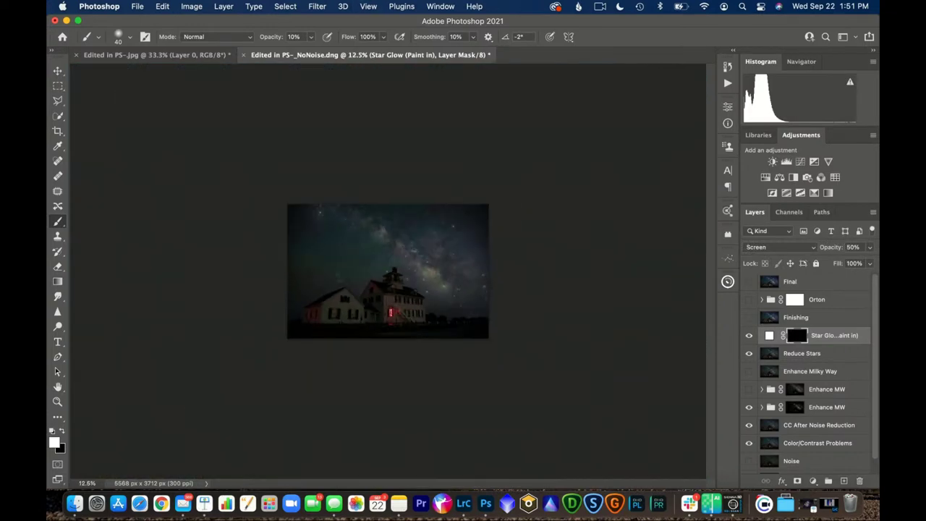
key("super+plus")
key("super+plus")
key("super+plus")
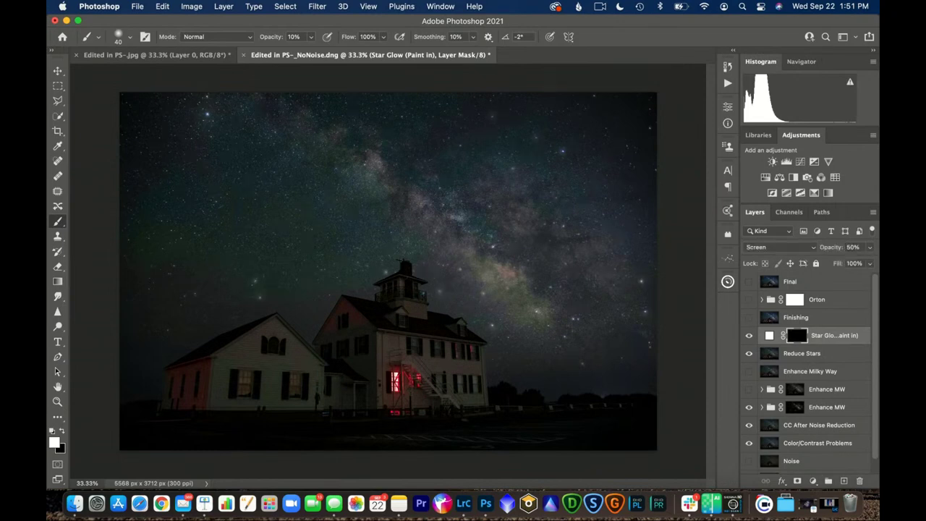
left_click(870, 247)
left_click_drag(844, 262, 838, 261)
Show the Finishing layer, the Orton group and the Final layer
left_click(749, 317)
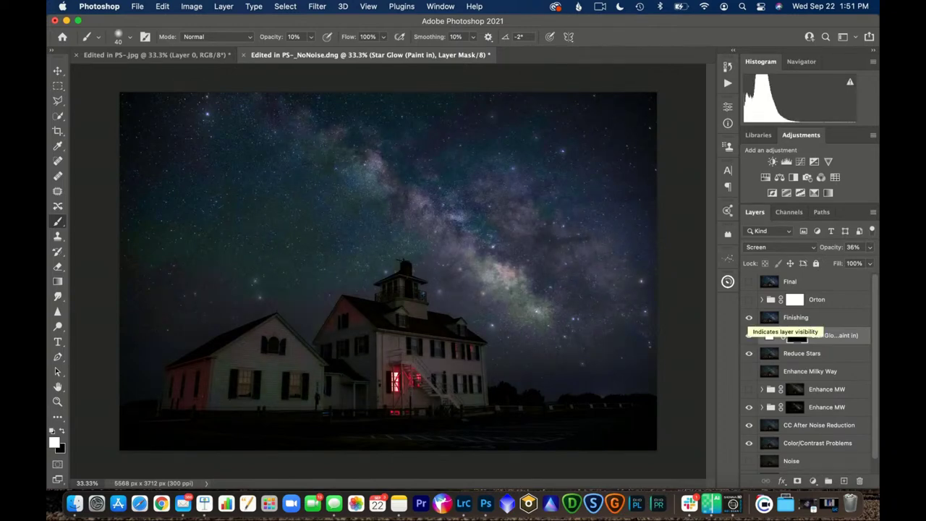
left_click(750, 299)
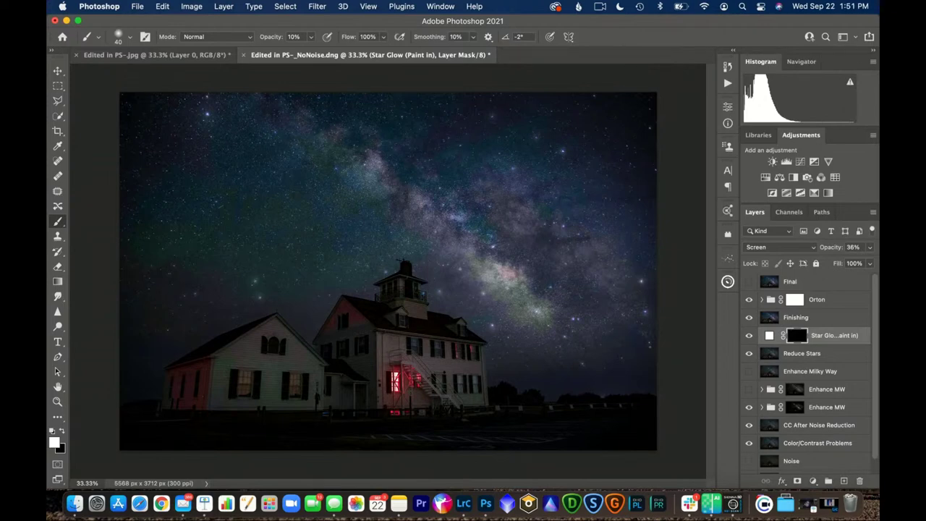
left_click(749, 281)
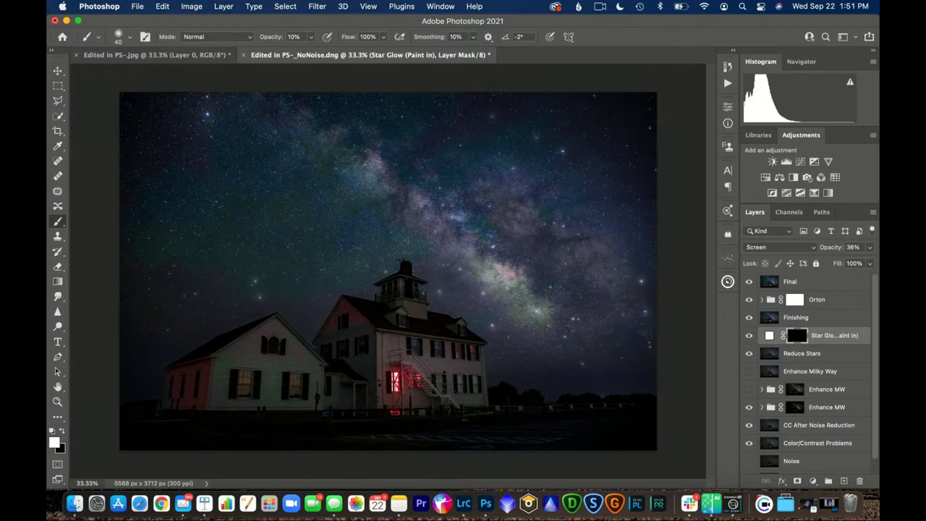
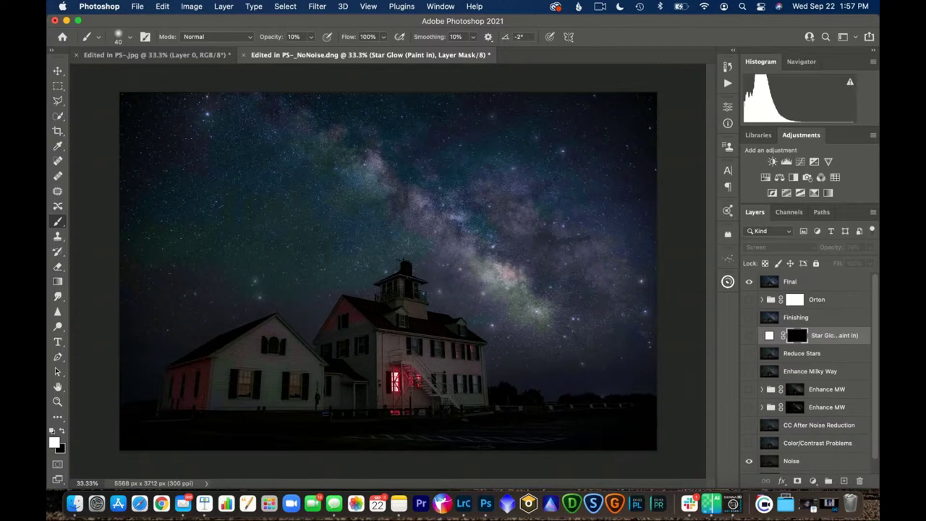
Hide the Final layer to compare the finished Milky Way photo with its starting image
left_click(749, 282)
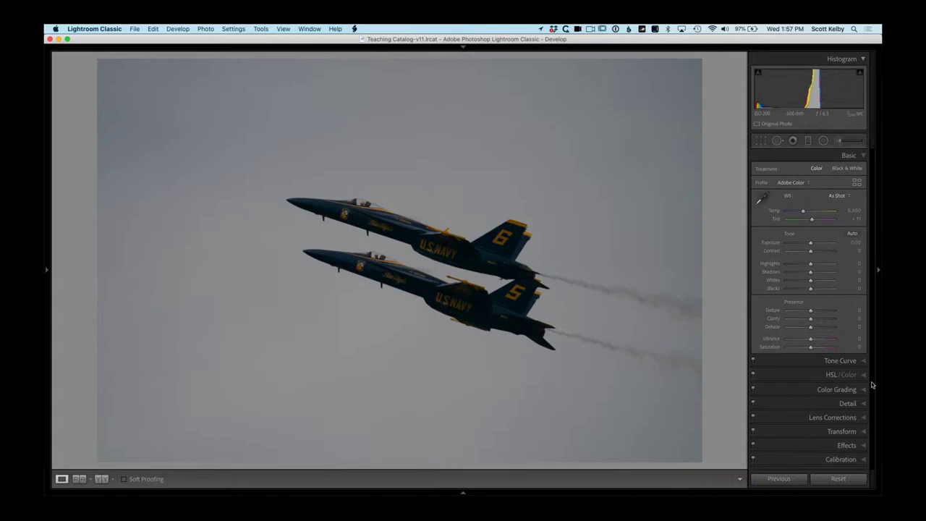
Enable profile corrections under Lens Corrections for the jet photo in Lightroom Classic, switching them off and on to compare
left_click(851, 417)
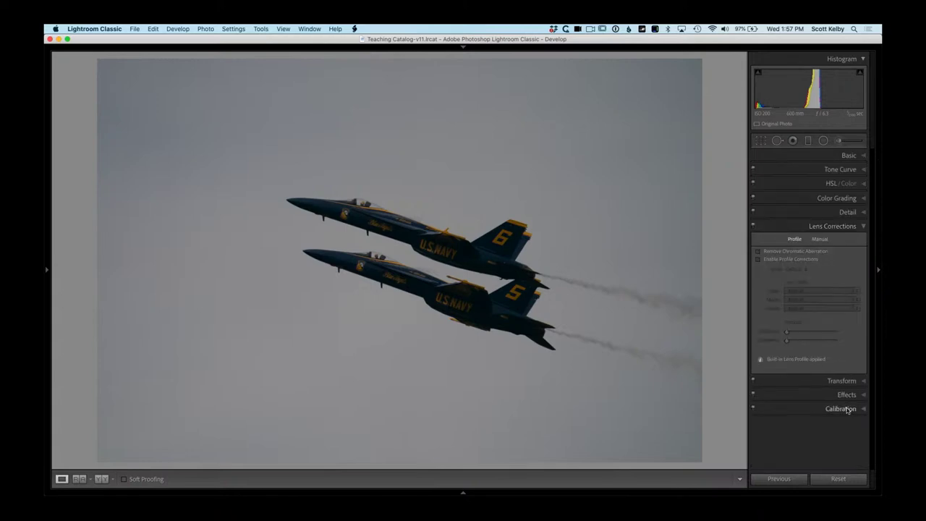
left_click(759, 260)
left_click(758, 259)
left_click(758, 259)
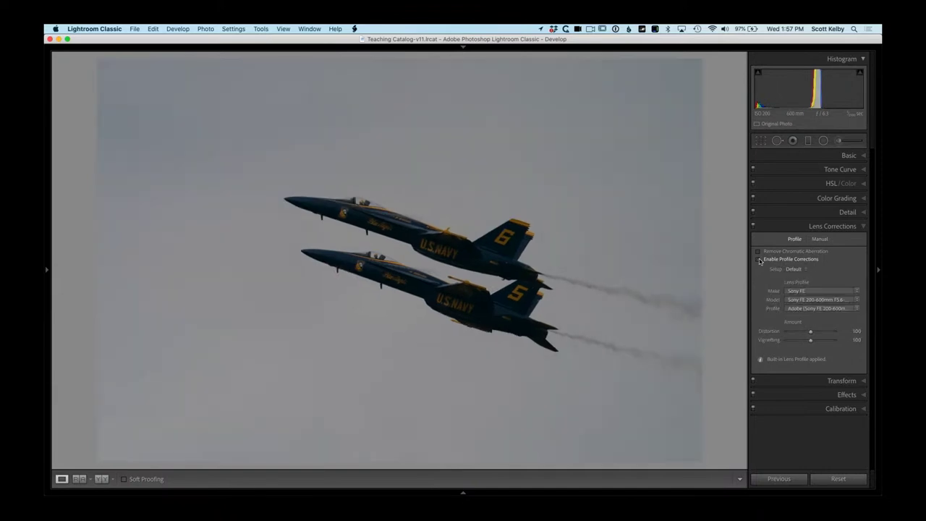
left_click(758, 259)
left_click(759, 260)
left_click(760, 259)
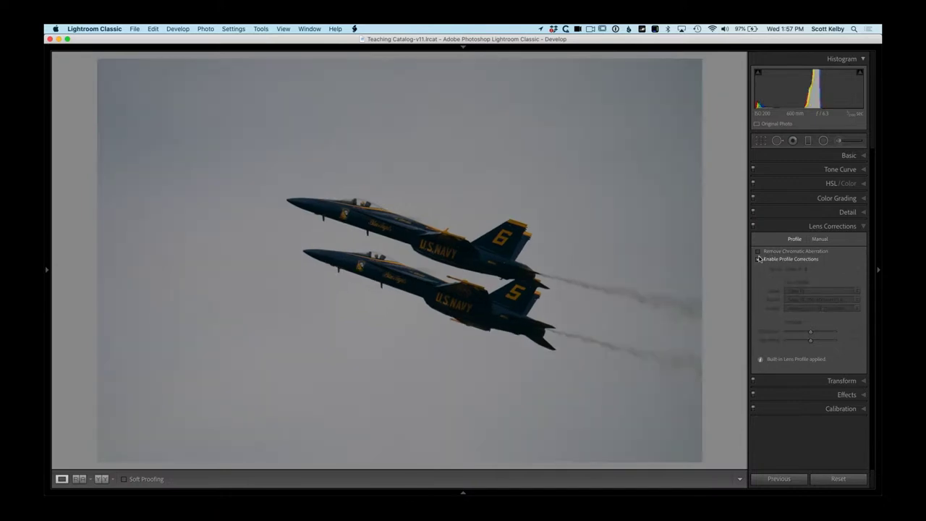
left_click(760, 258)
left_click(760, 259)
left_click(760, 259)
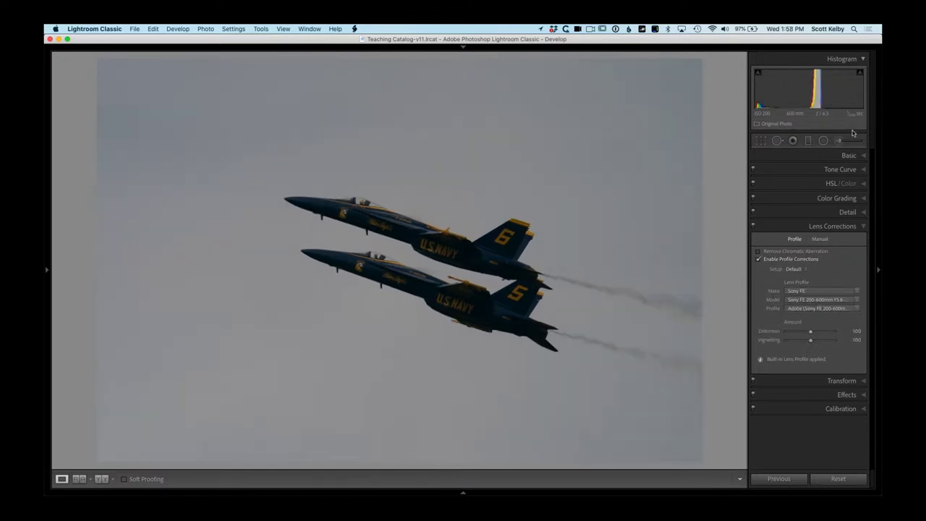
Apply Auto tone to the jet photo in the Basic adjustments
left_click(850, 156)
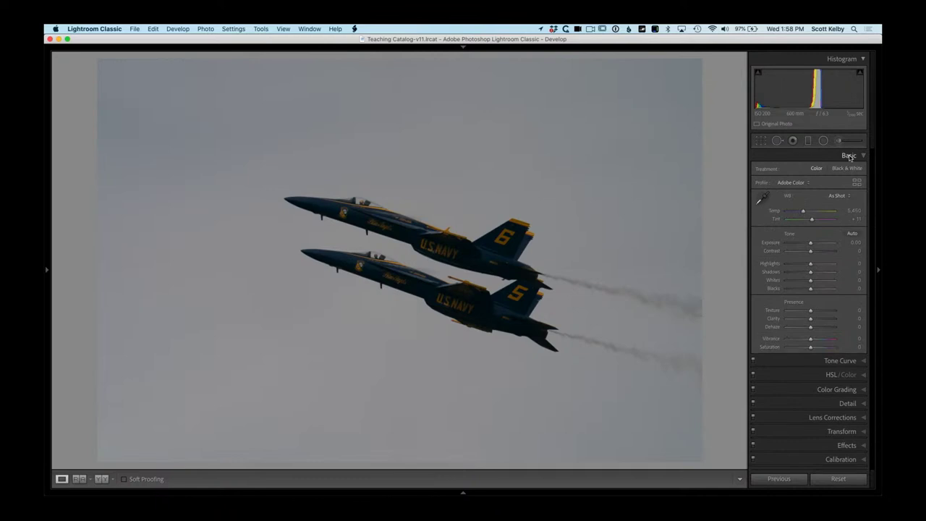
left_click(852, 233)
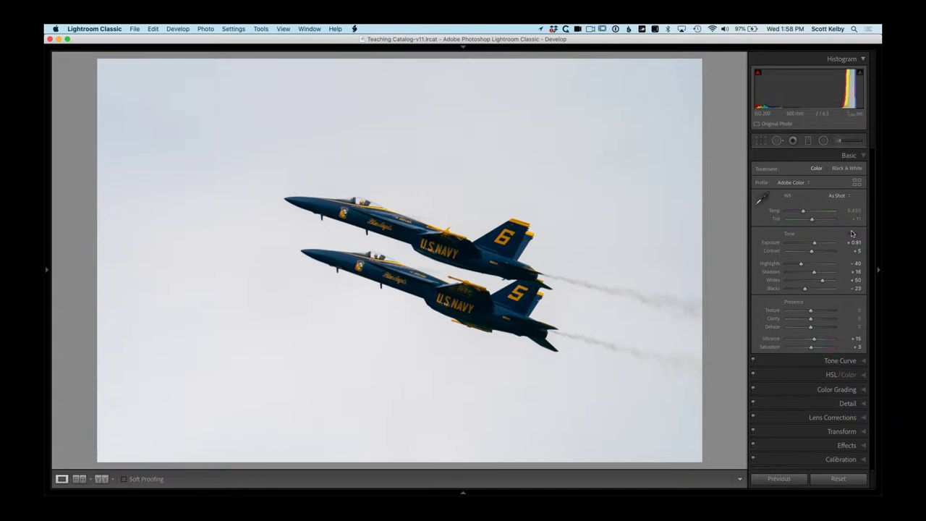
Crop the photo tighter around the two jets at the original aspect ratio, leaving extra room in front of their noses
left_click(763, 142)
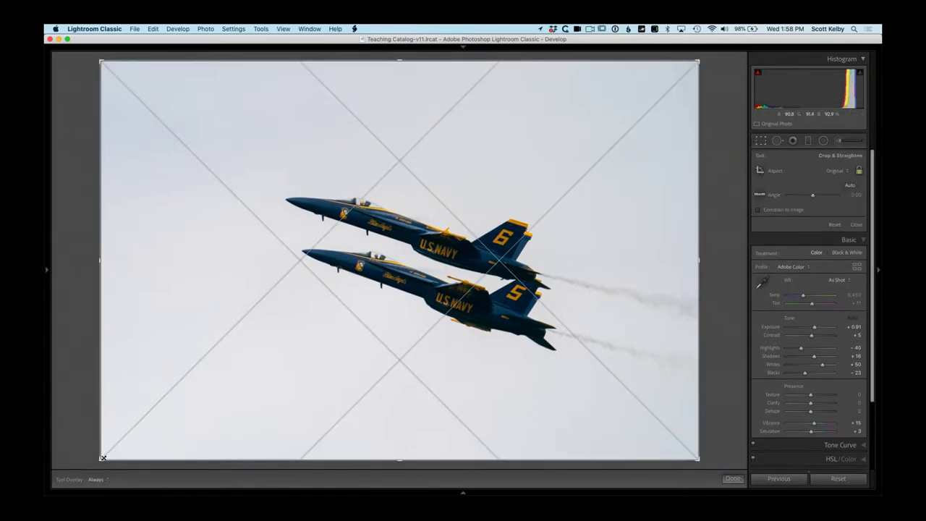
left_click_drag(105, 457, 155, 402)
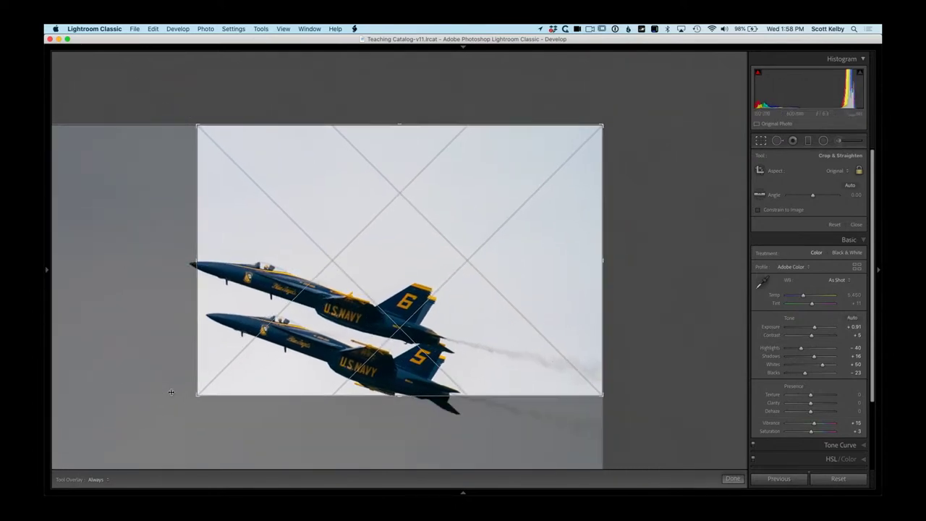
left_click_drag(394, 288, 476, 237)
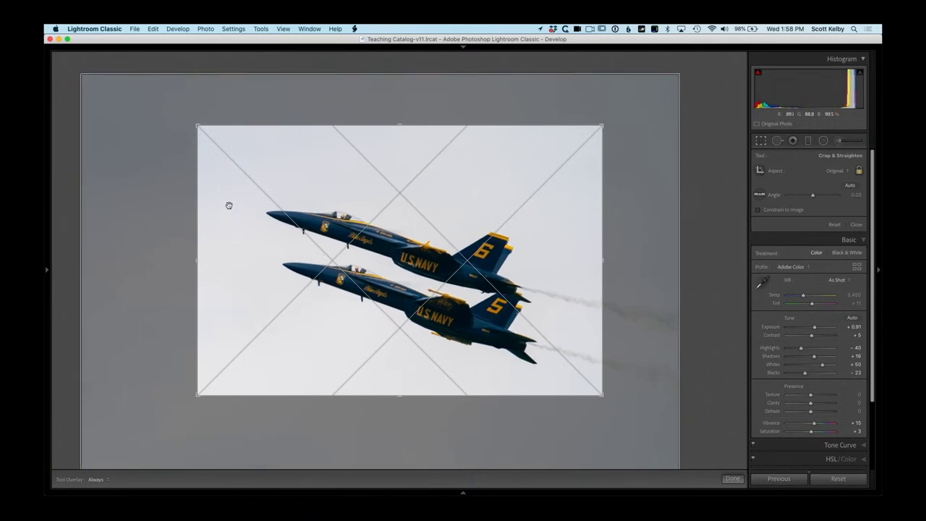
left_click_drag(225, 230, 230, 232)
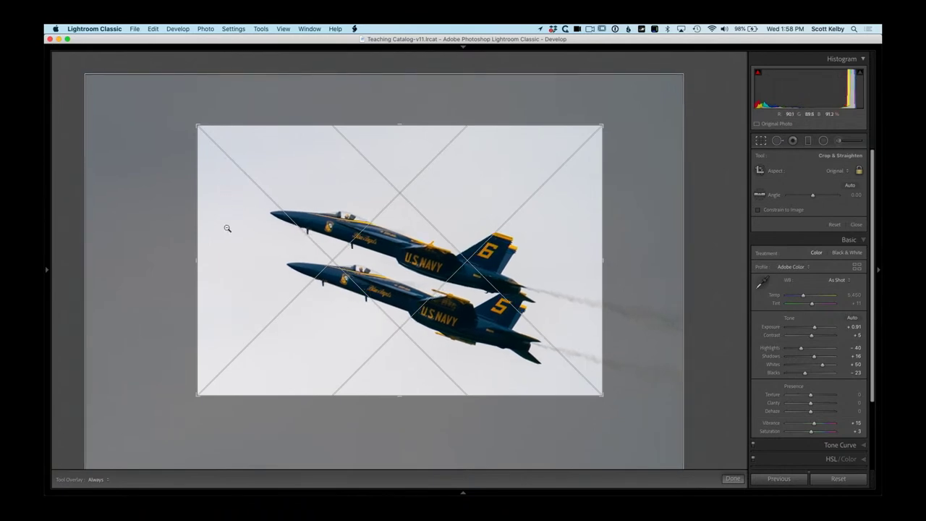
key("Return")
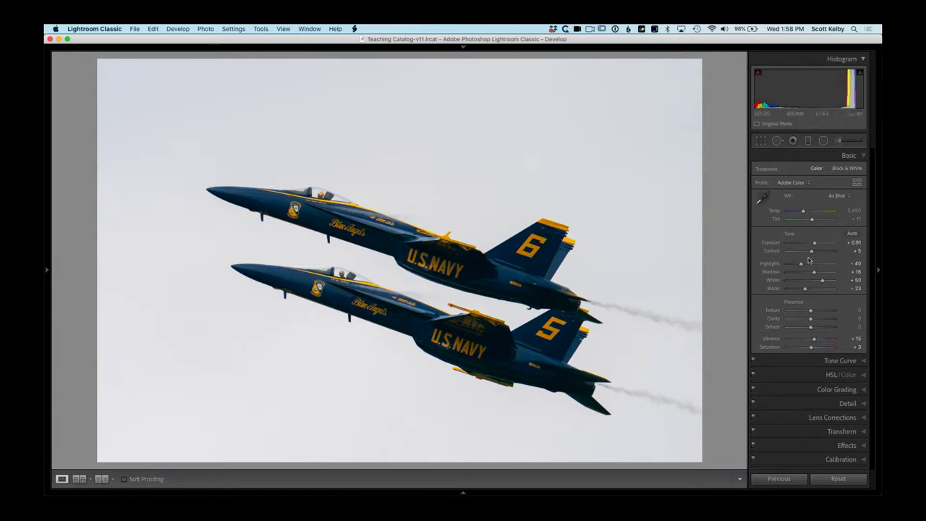
Set Shadows to +56, Texture to +32 and Clarity to +38, and reset Vibrance to 0
left_click_drag(816, 273, 826, 273)
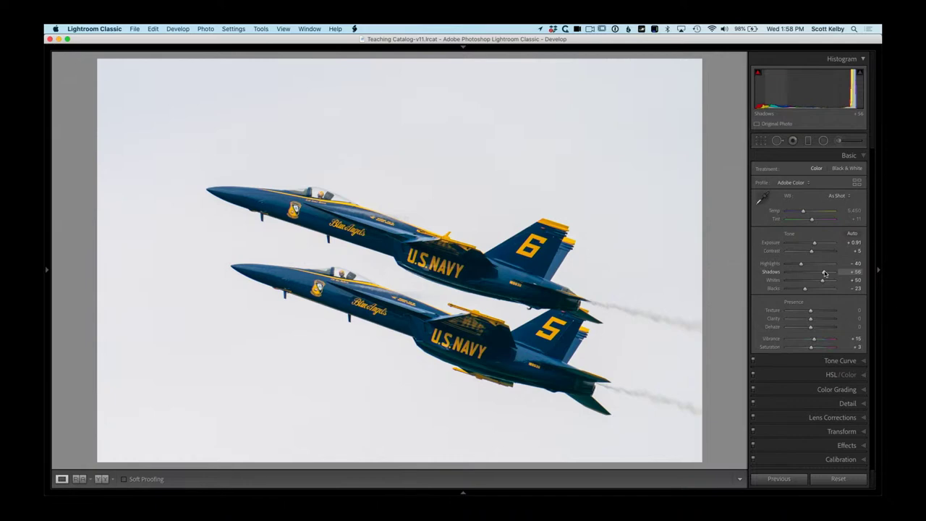
mouse_move(810, 310)
left_mouse_down()
mouse_move(829, 323)
mouse_move(820, 325)
left_mouse_up()
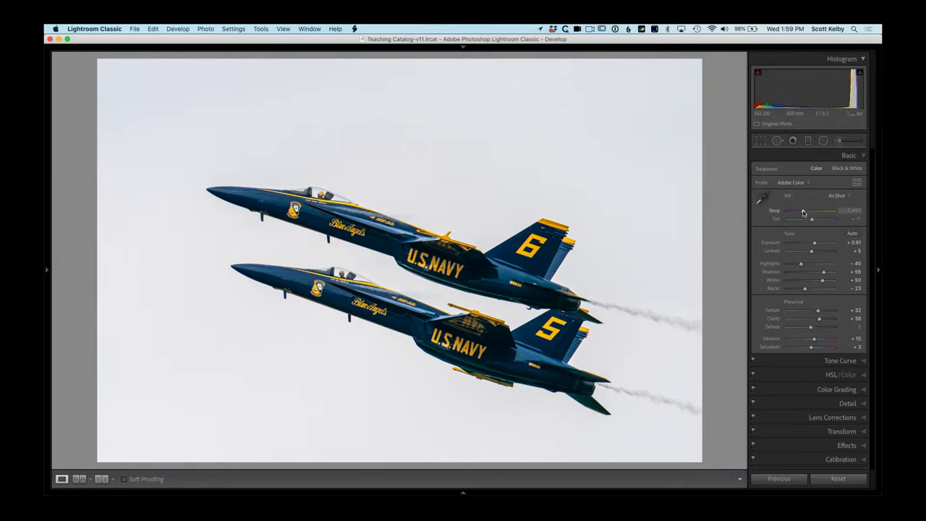
left_click_drag(803, 212, 801, 213)
left_click_drag(816, 340, 827, 340)
double_click(827, 340)
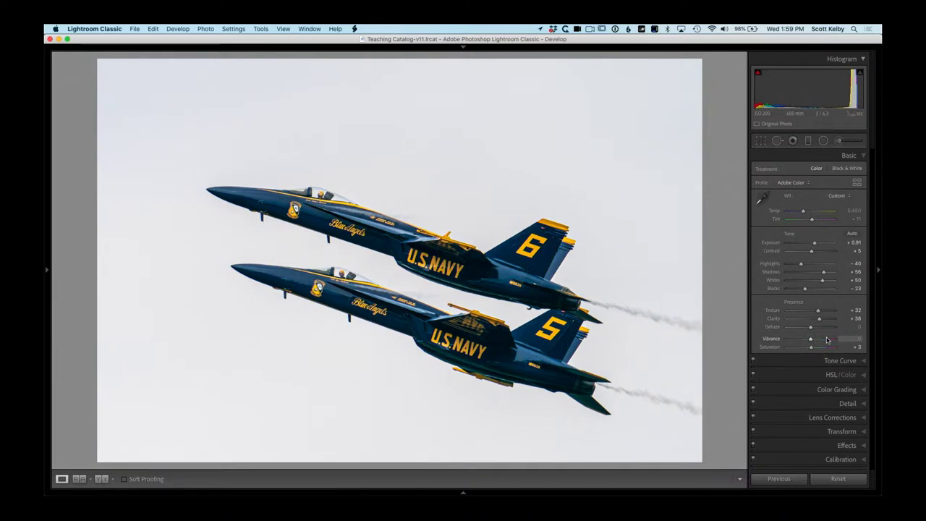
Open the adjusted jet photo in Photoshop and expand the Blue Skies presets in Sky Replacement
key("super+e")
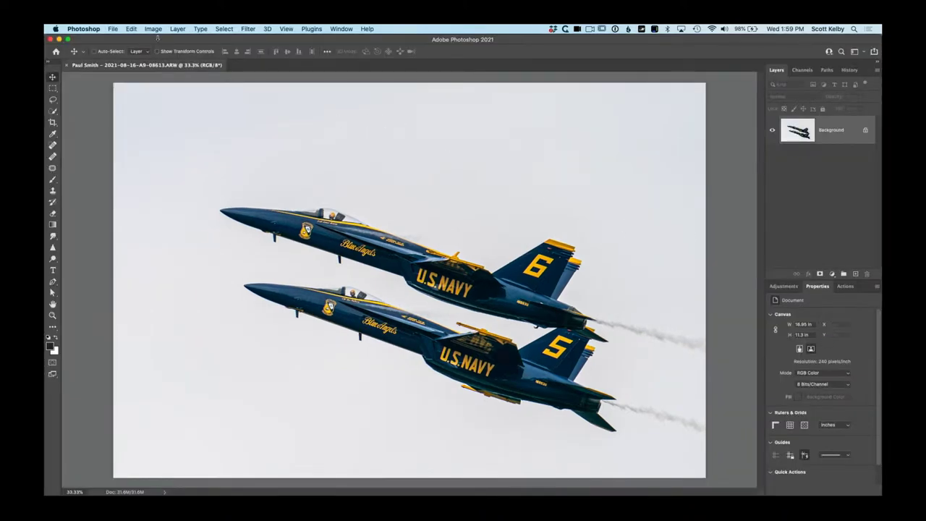
left_click(131, 29)
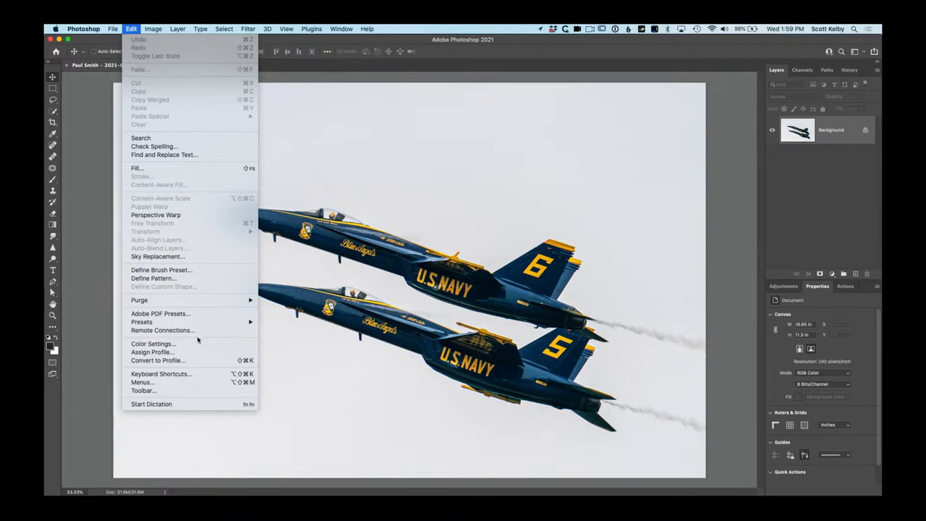
left_click(206, 257)
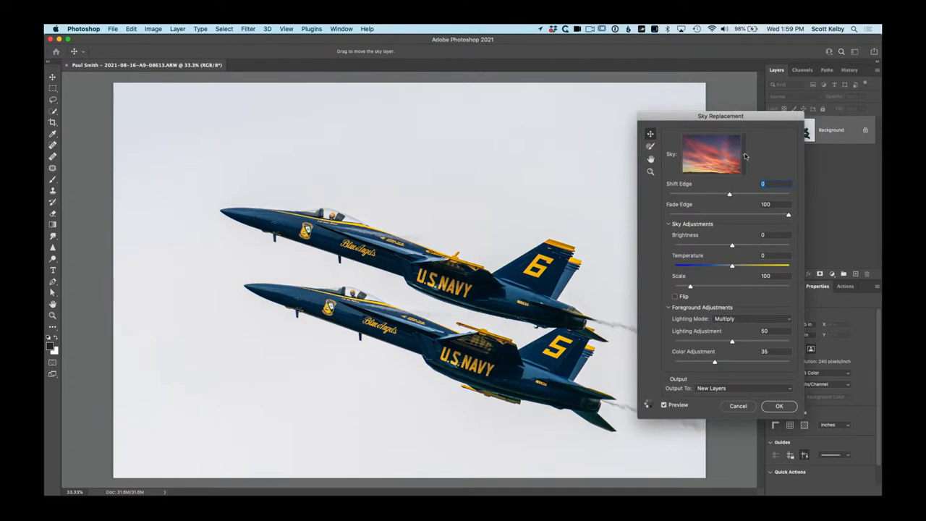
left_click(744, 156)
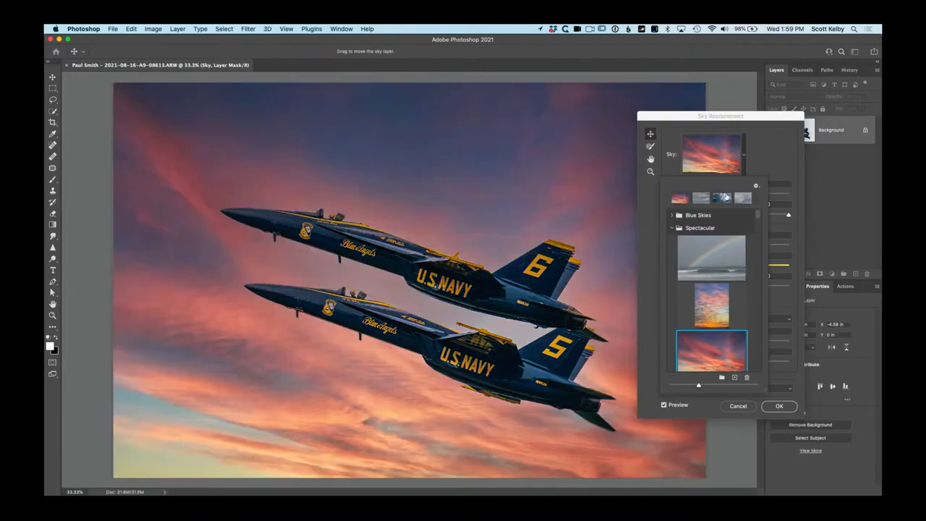
left_click(672, 215)
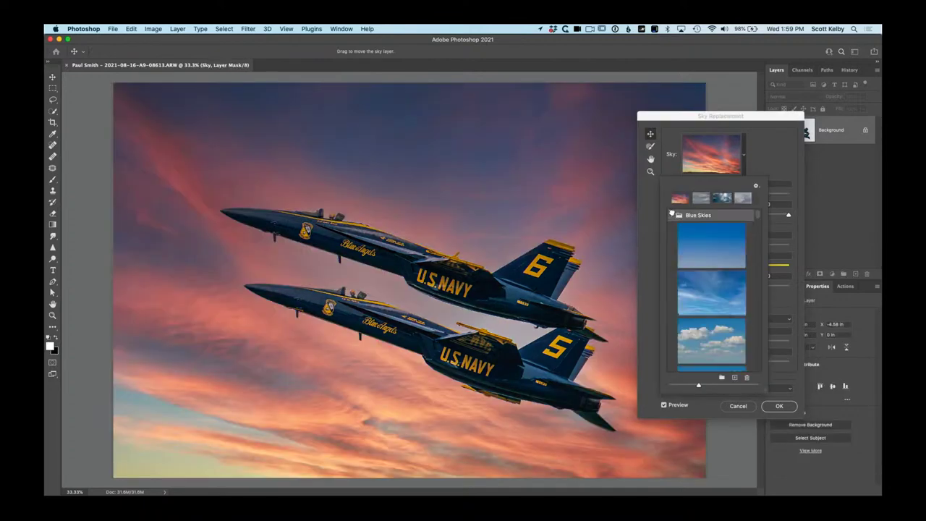
Try several Blue Skies presets behind the jets, from wispy streaks and puffy clouds to a finely rippled cloud layer
left_click(705, 286)
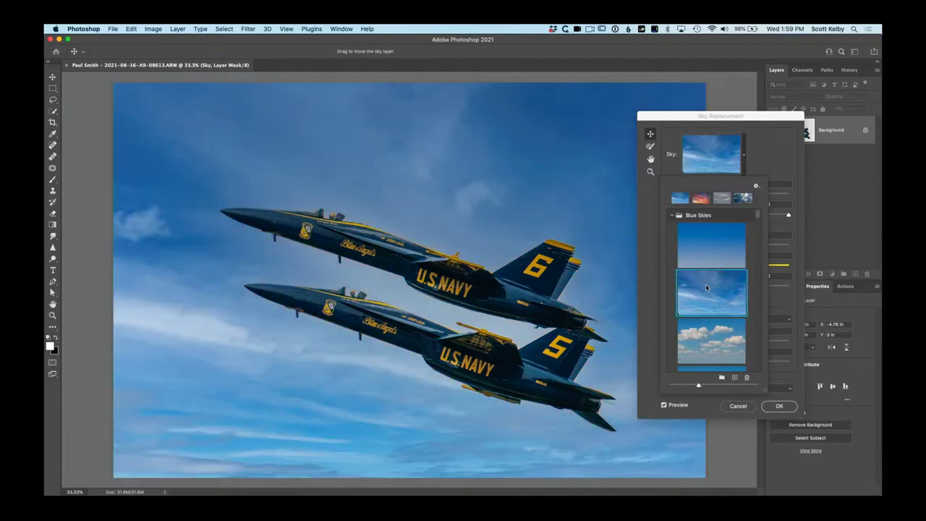
left_click(716, 346)
scroll(745, 252, "down", 3)
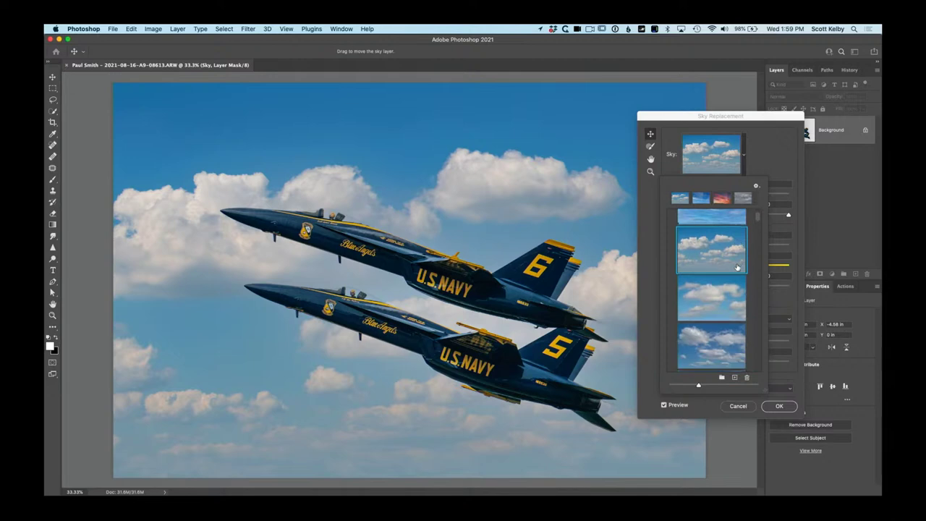
left_click(722, 289)
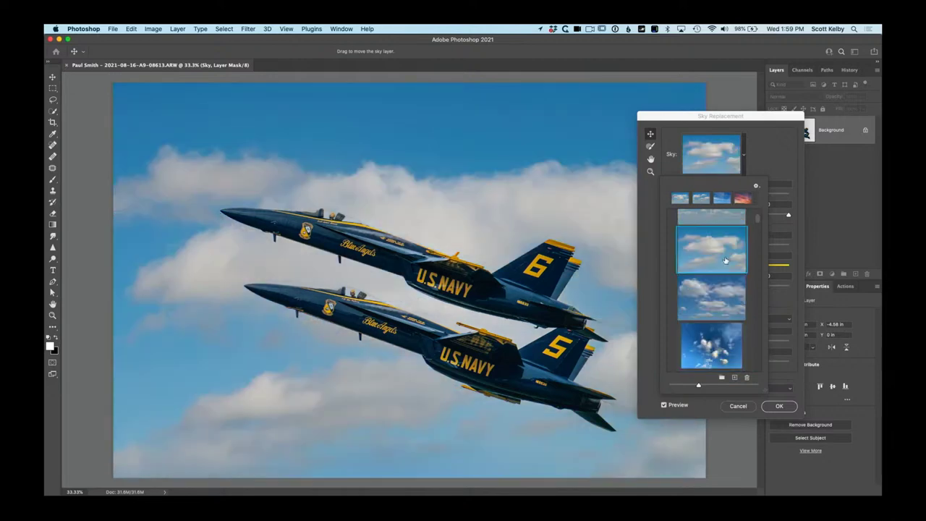
scroll(725, 259, "down", 2)
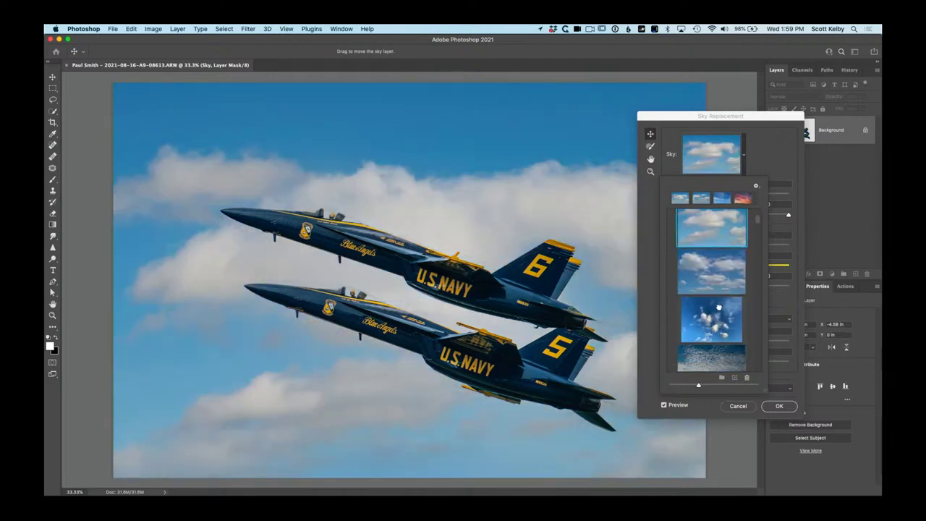
left_click(713, 313)
scroll(715, 296, "down", 2)
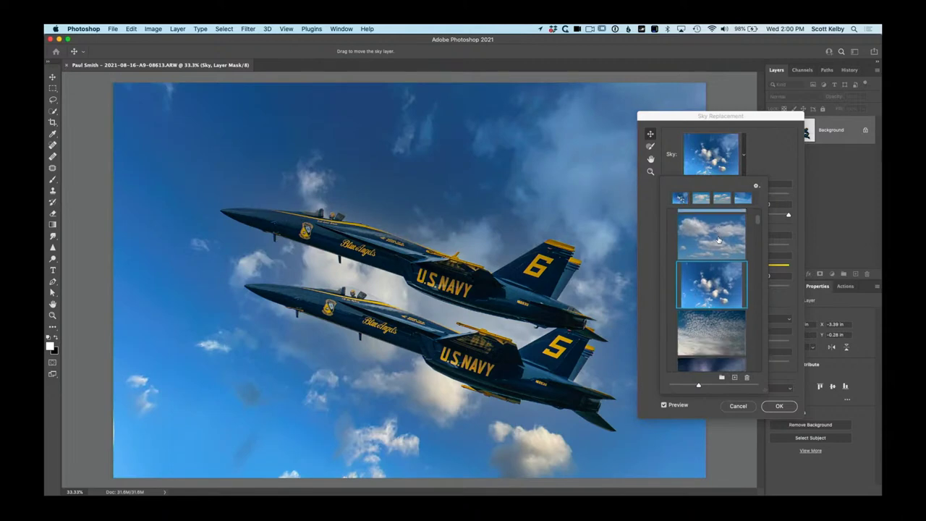
left_click(716, 311)
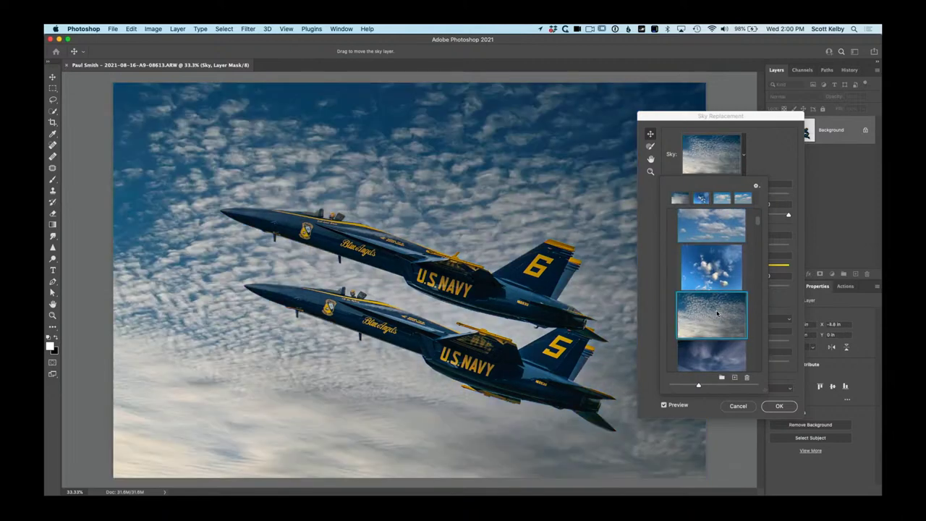
Replace the sky with the dark blue, wispy-cloud preset from Blue Skies, output to new layers
scroll(717, 313, "down", 2)
left_click(717, 313)
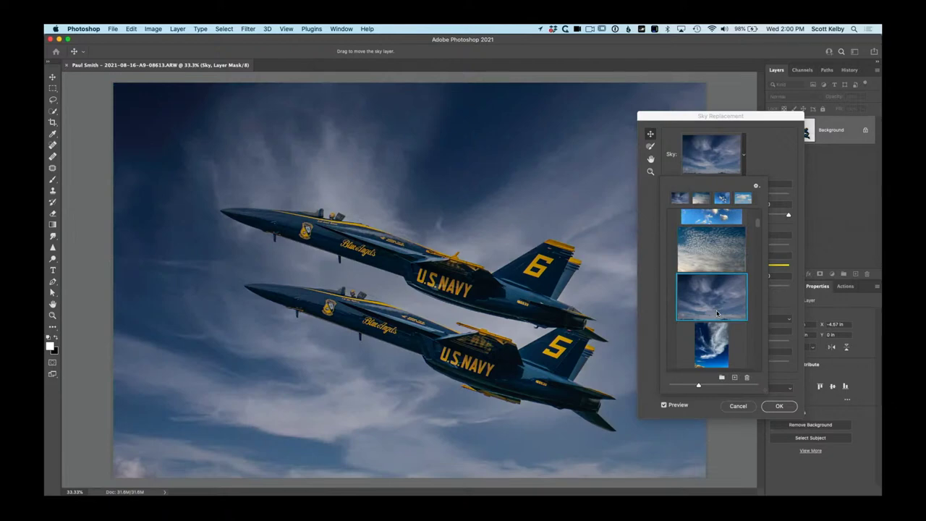
left_click(774, 408)
left_click(774, 408)
Brighten the sky layer with a Levels adjustment, setting the white input level to 166
left_click(820, 147)
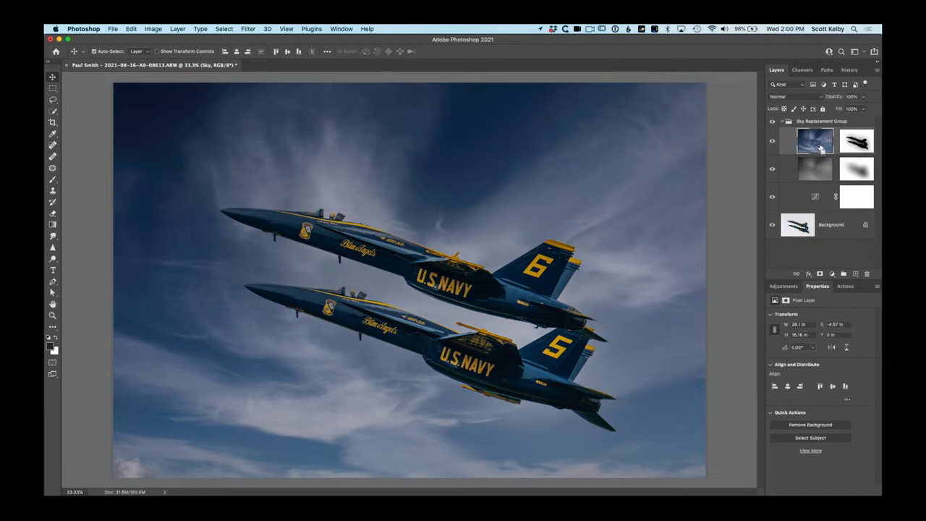
key("super+l")
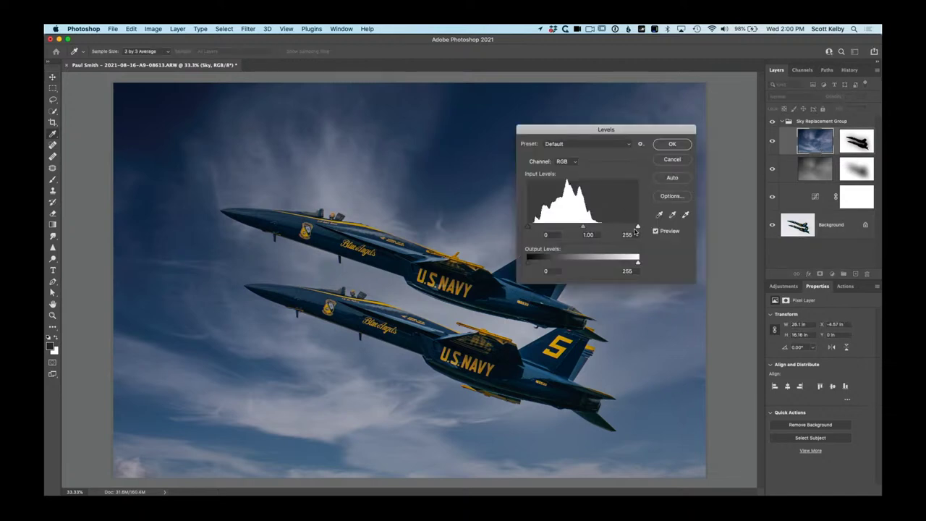
left_click_drag(636, 231, 599, 229)
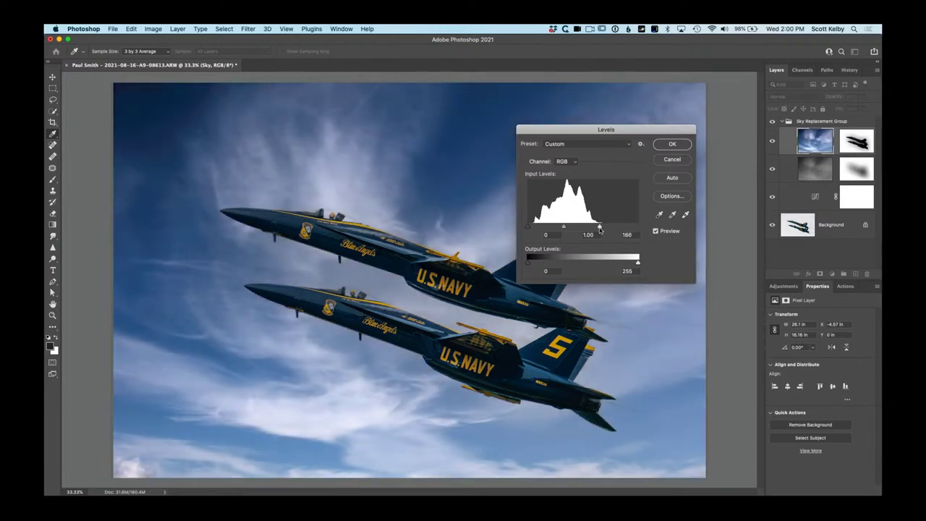
left_click(679, 146)
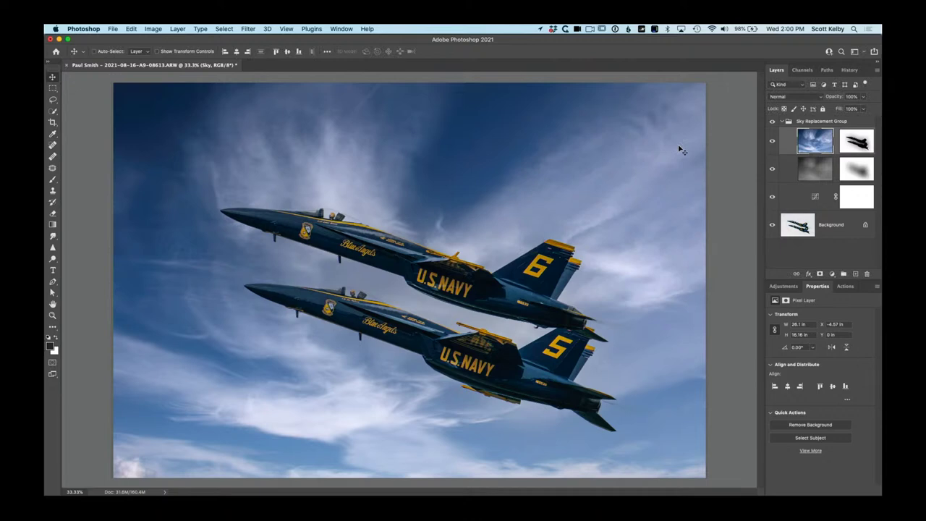
Compare the jet photo with and without the Sky Replacement Group, leaving the group shown
left_click(771, 122)
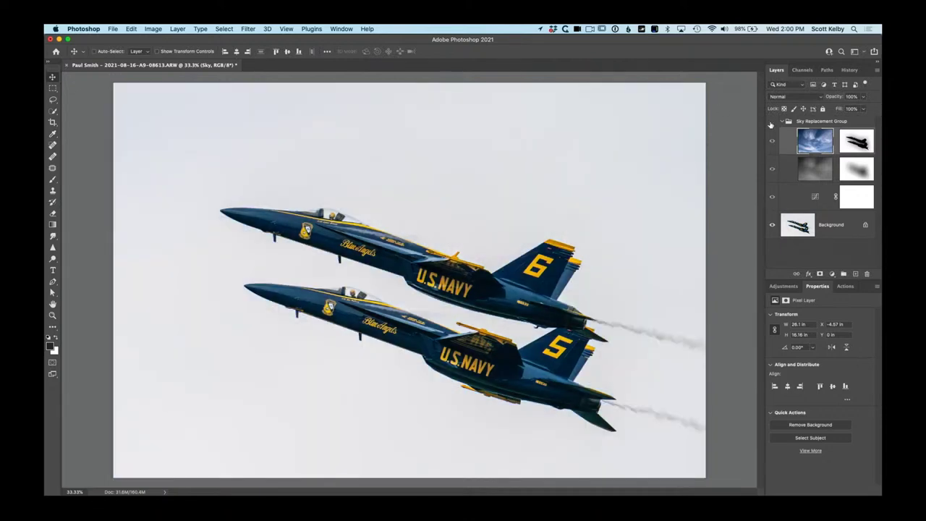
left_click(772, 123)
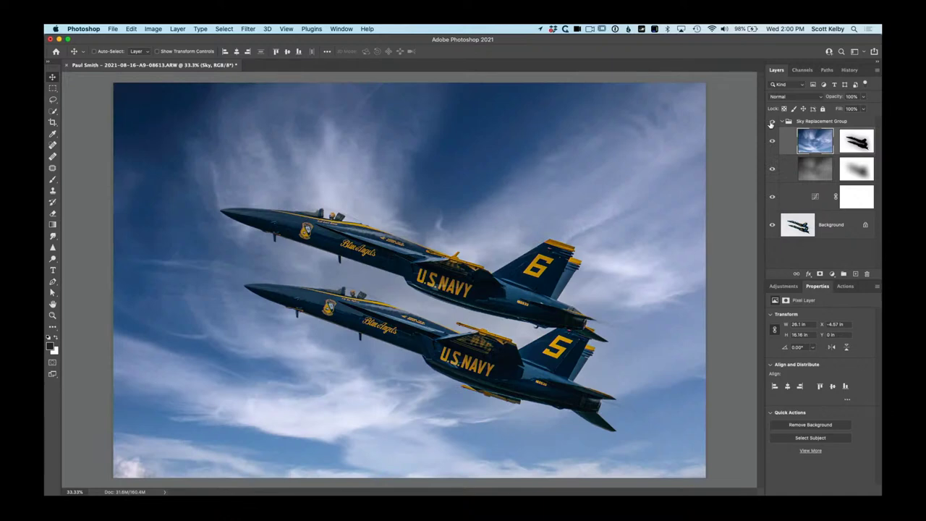
Lower the sky layer's opacity to 44%
left_click_drag(838, 98, 818, 97)
left_click_drag(819, 98, 813, 99)
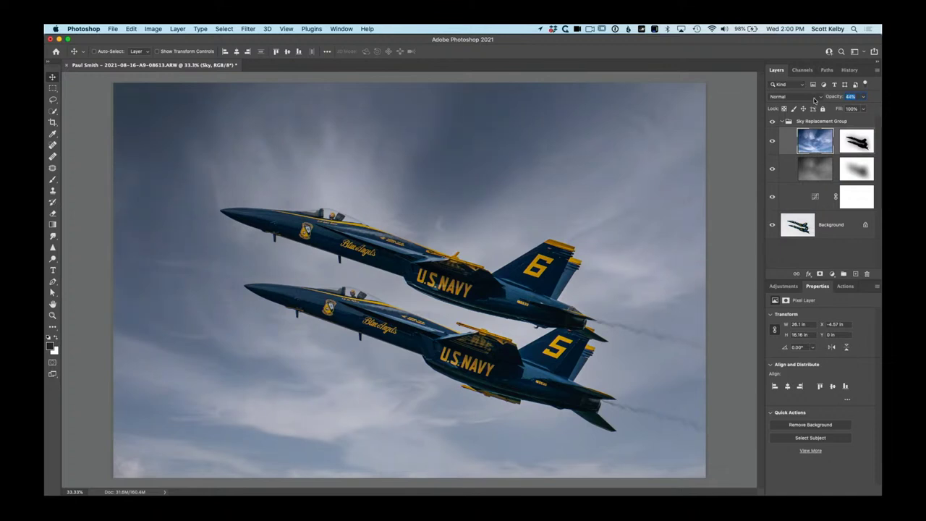
left_click_drag(814, 100, 815, 100)
key("super+e")
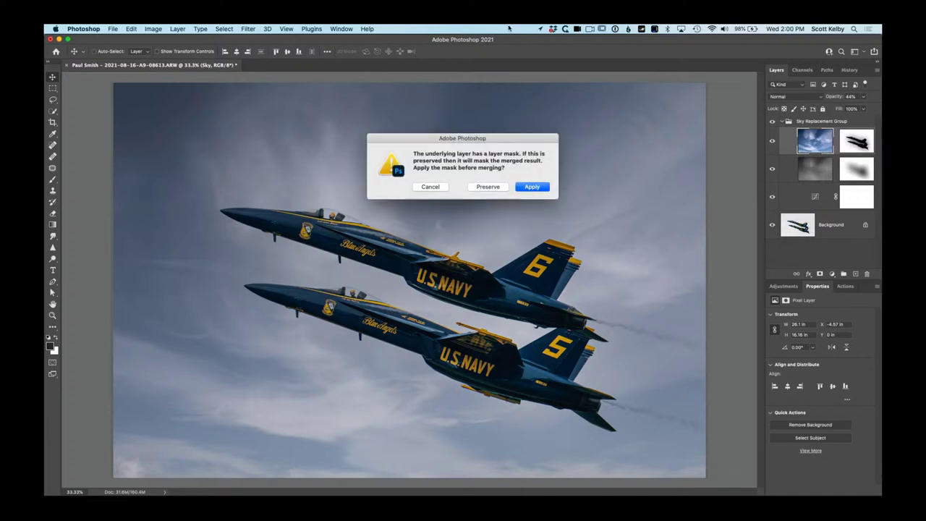
left_click(532, 186)
key("super+z")
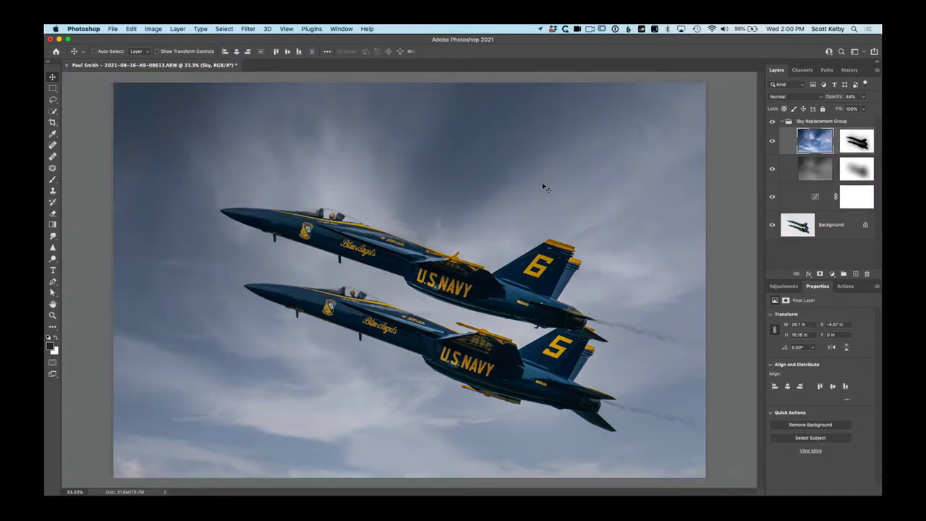
Merge the sky replacement layers and the jet photo into a single Background layer
key("super+e")
left_click(250, 29)
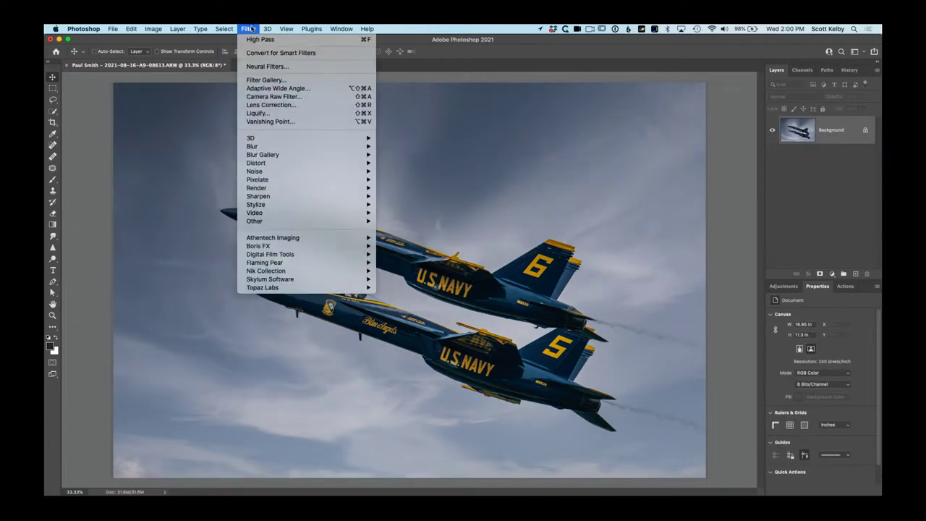
left_click(607, 120)
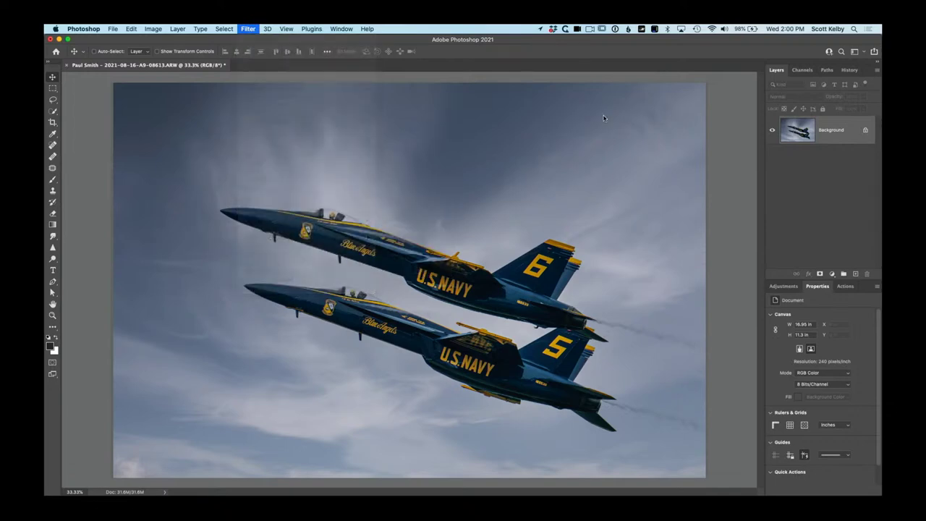
Try sharpening the jets with a High Pass filter on a duplicate of the Background layer, blended in Soft Light
key("super+j")
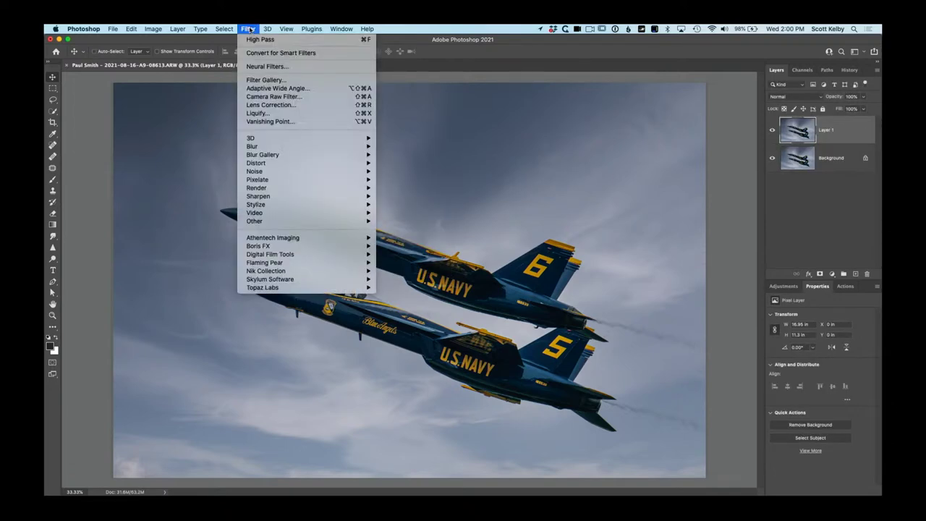
left_click(250, 29)
mouse_move(286, 220)
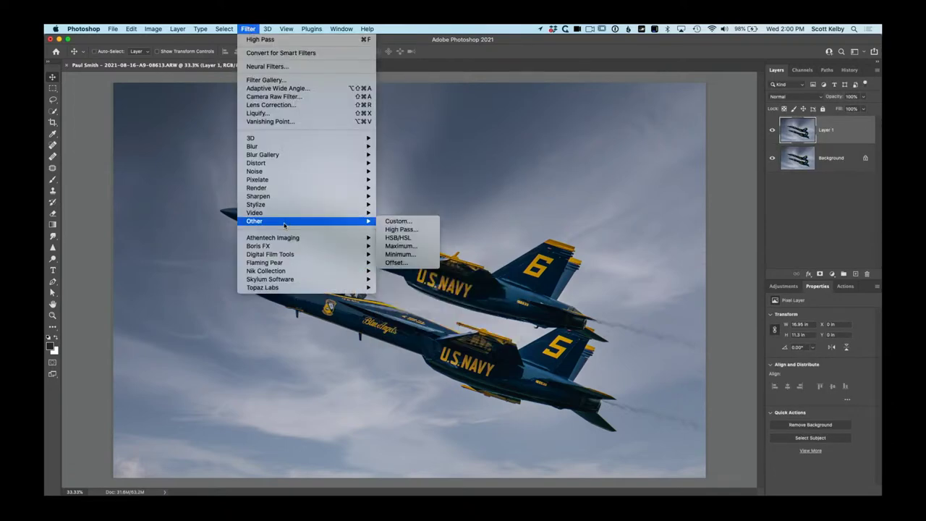
left_click(434, 228)
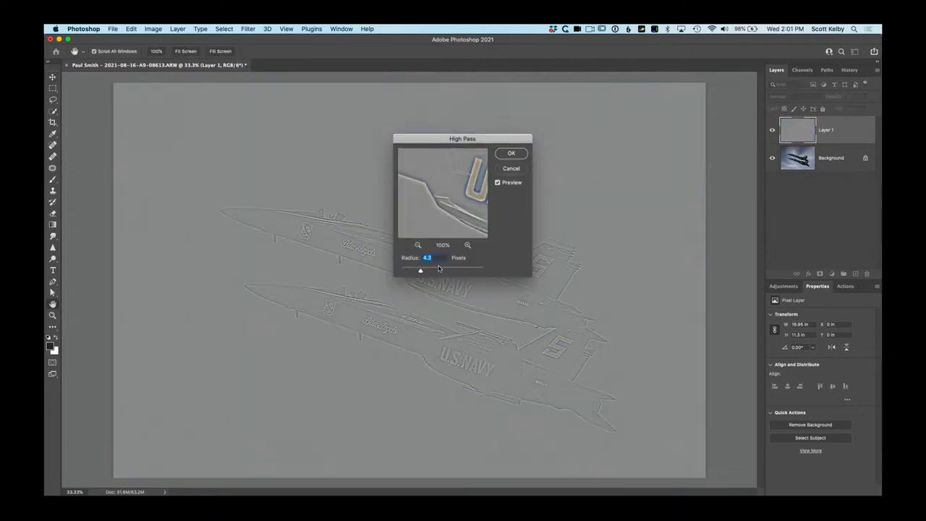
left_click_drag(419, 272, 416, 272)
left_click(505, 158)
left_click(800, 97)
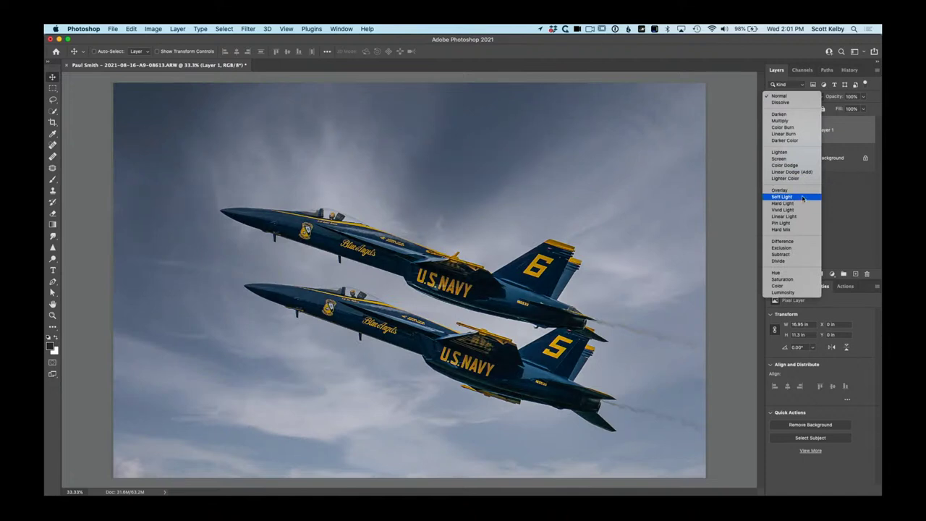
left_click(802, 198)
Compare the jets with the High Pass layer shown and hidden, and delete that layer
key("super+equal")
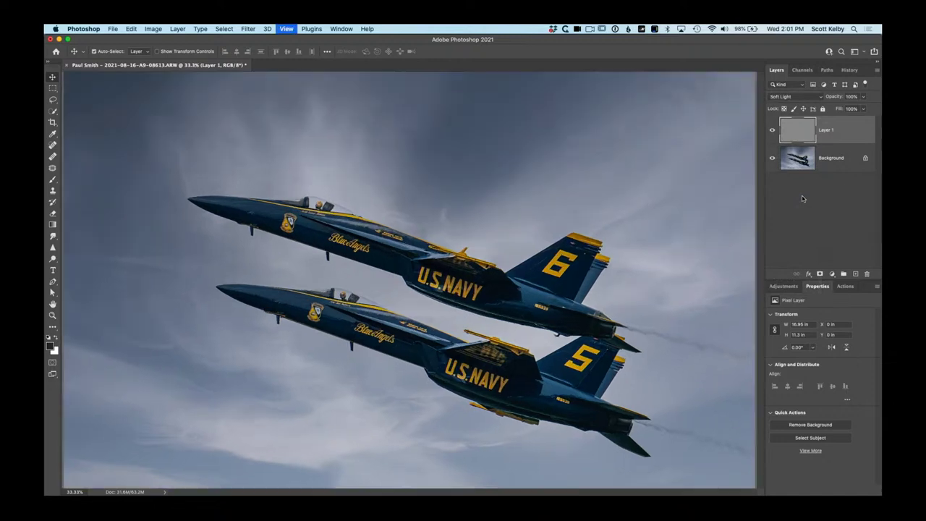
left_click(774, 131)
left_click(774, 132)
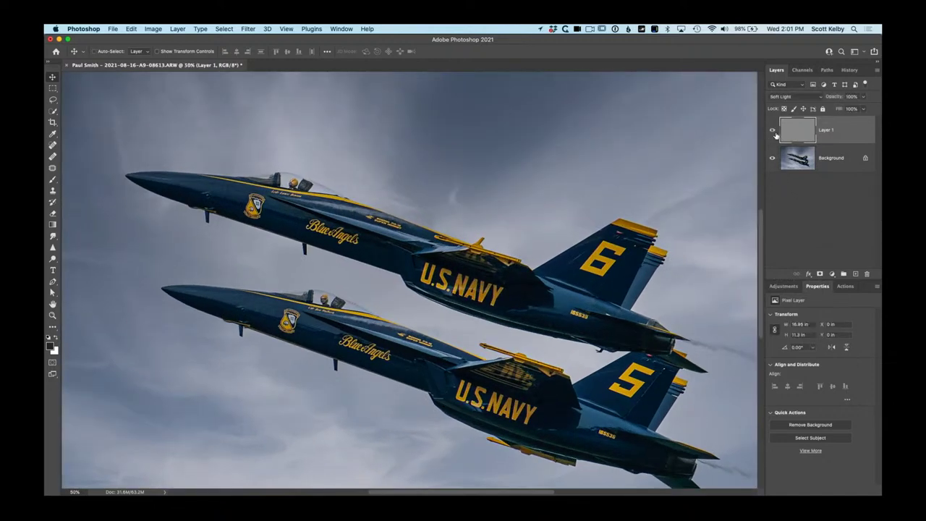
left_click(774, 131)
left_click(774, 131)
left_click(774, 131)
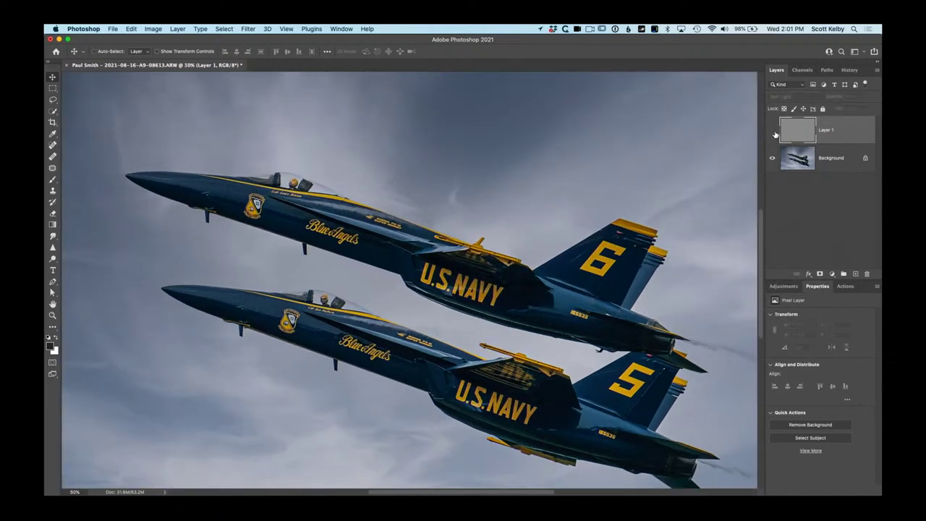
left_click(774, 131)
left_click(774, 131)
left_click(774, 132)
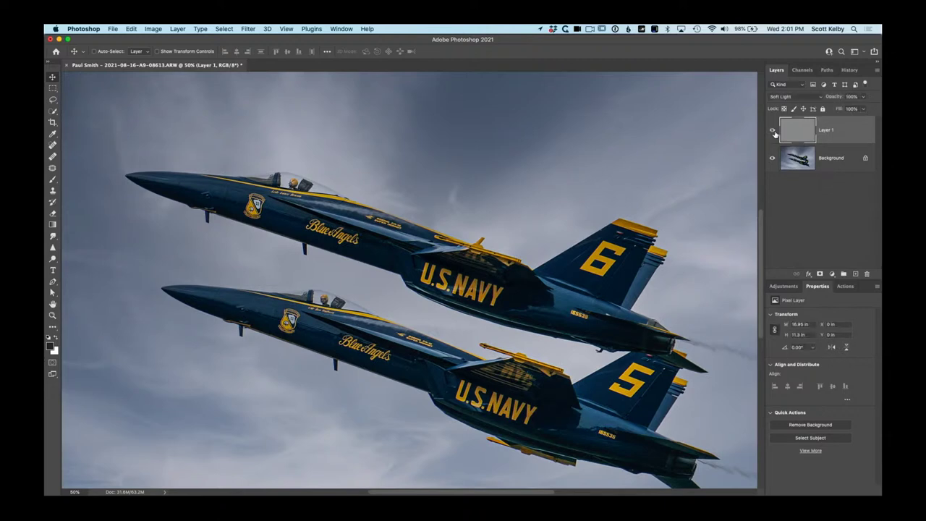
left_click(773, 132)
left_click(774, 132)
key("super+minus")
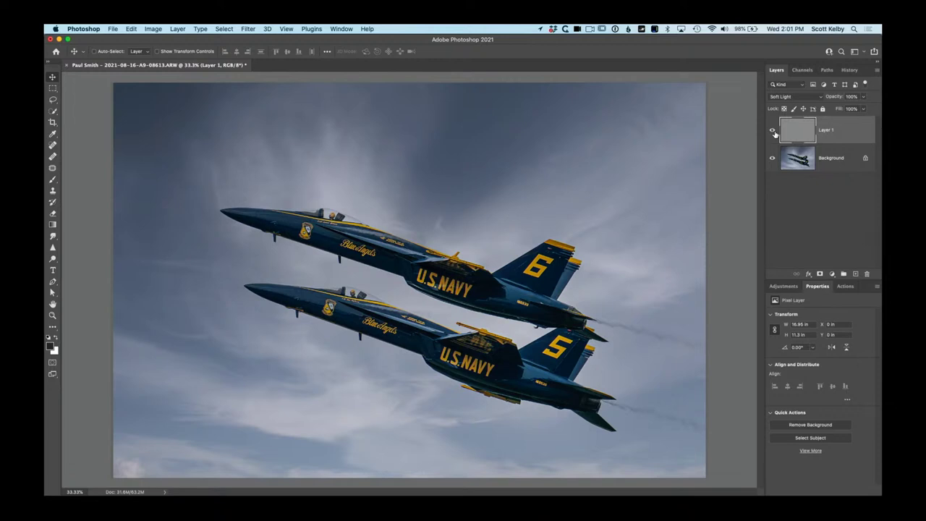
key("BackSpace")
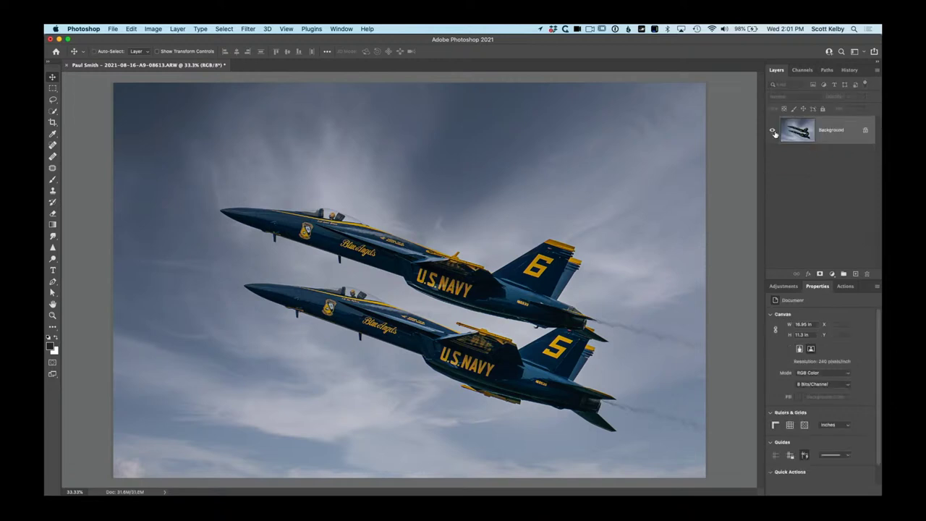
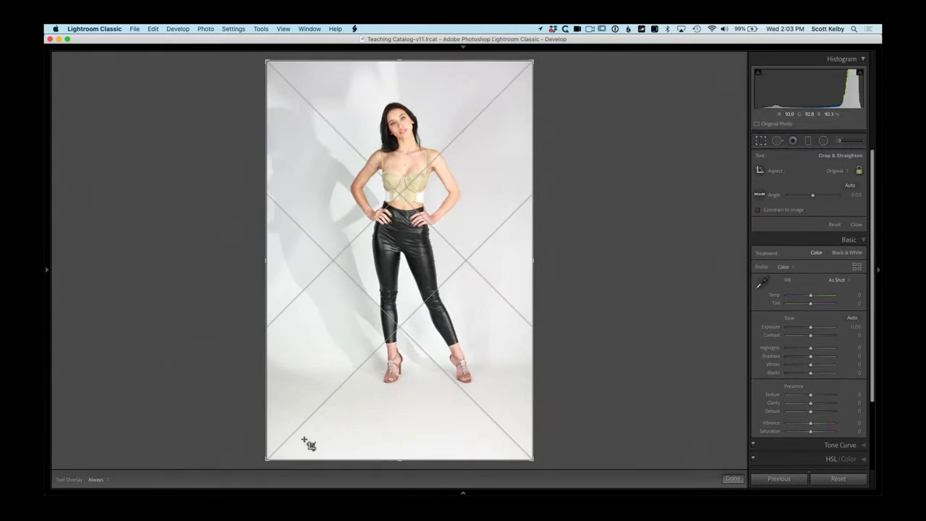
Crop the studio portrait tighter around the standing woman, keeping the original aspect ratio
left_click_drag(269, 457, 277, 448)
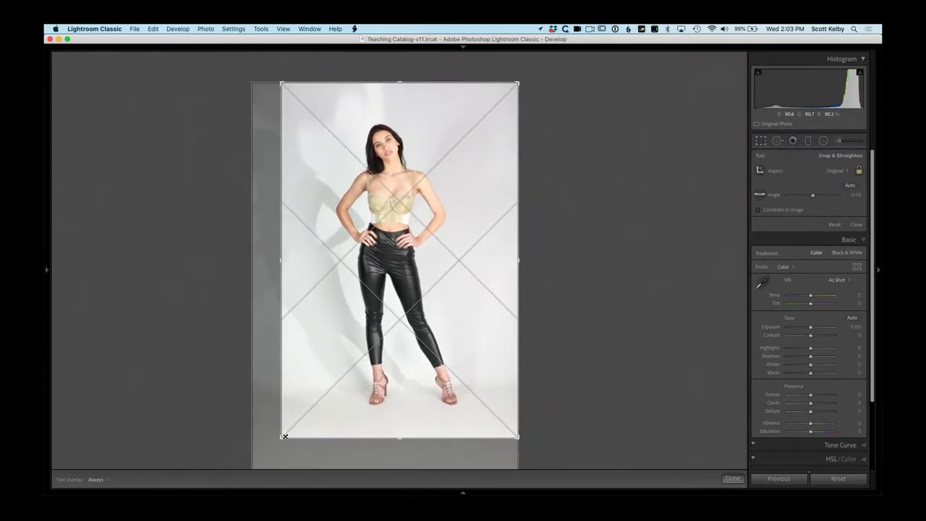
left_click_drag(513, 89, 498, 115)
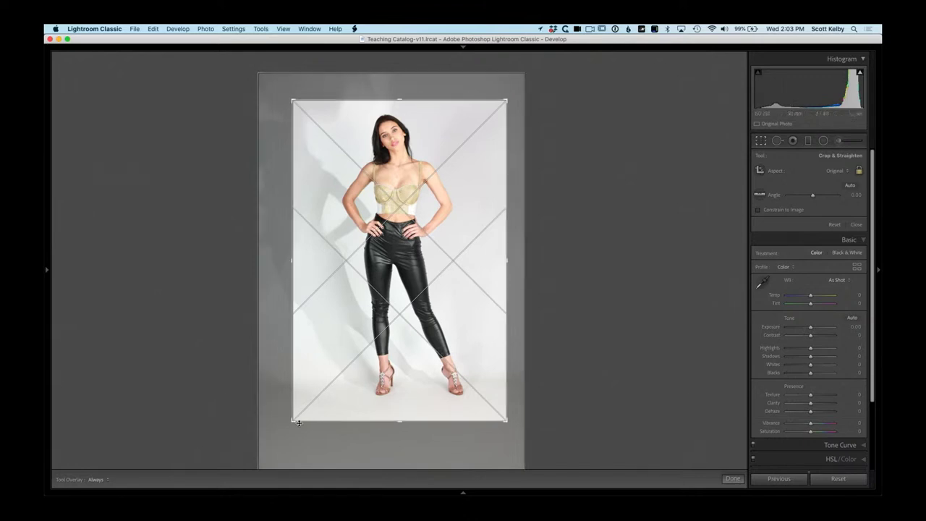
left_click_drag(294, 420, 306, 410)
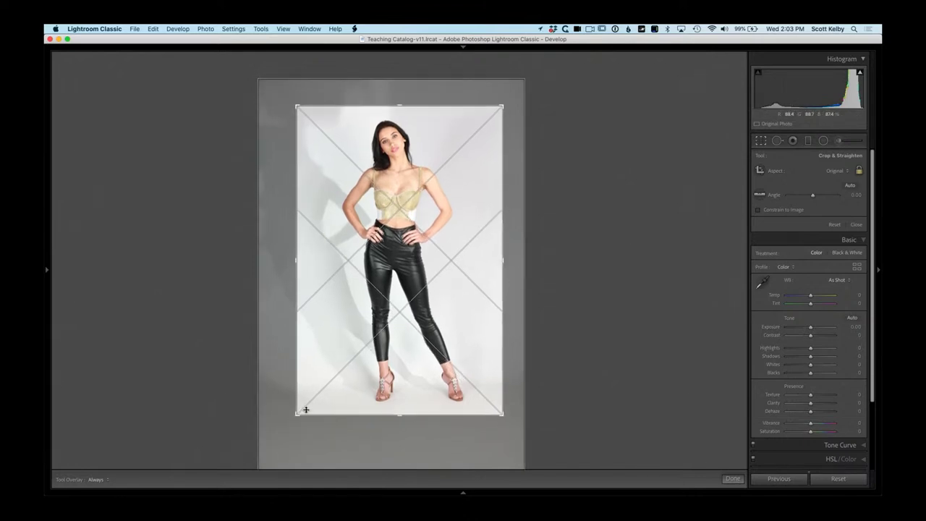
key("Return")
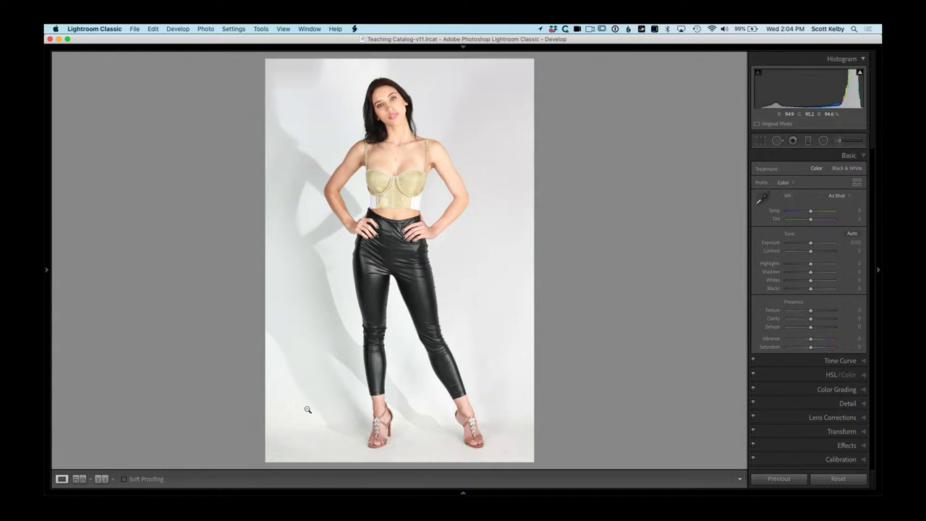
Apply the automatic tone correction to the portrait, and set Vibrance to -10 and Highlights to -40
key("Right")
left_click(853, 234)
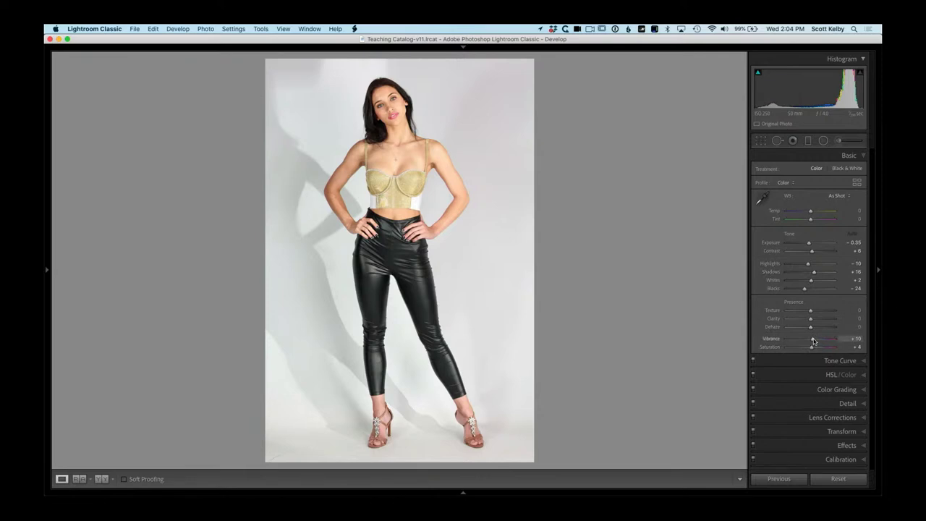
left_click_drag(814, 341, 813, 340)
left_click_drag(814, 340, 810, 341)
left_click_drag(809, 264, 801, 267)
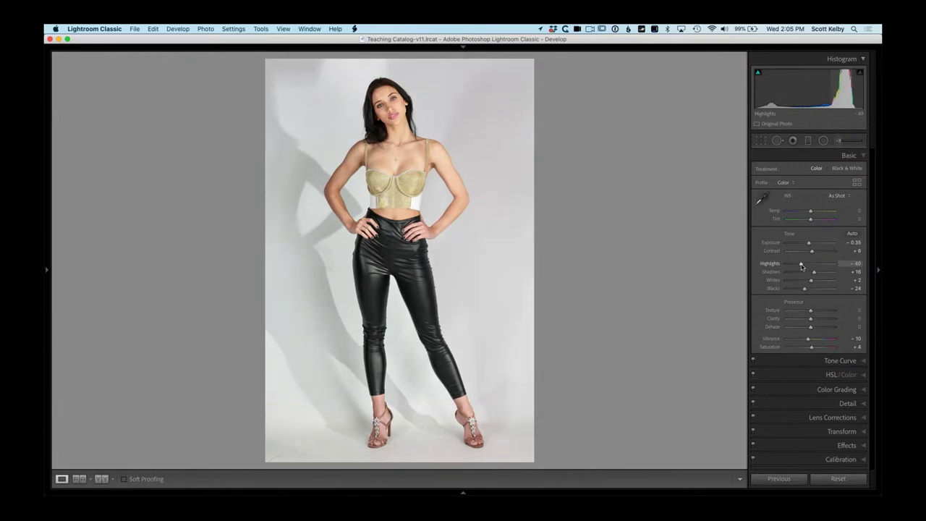
Open a copy of the portrait with Lightroom adjustments in Photoshop
key("super+e")
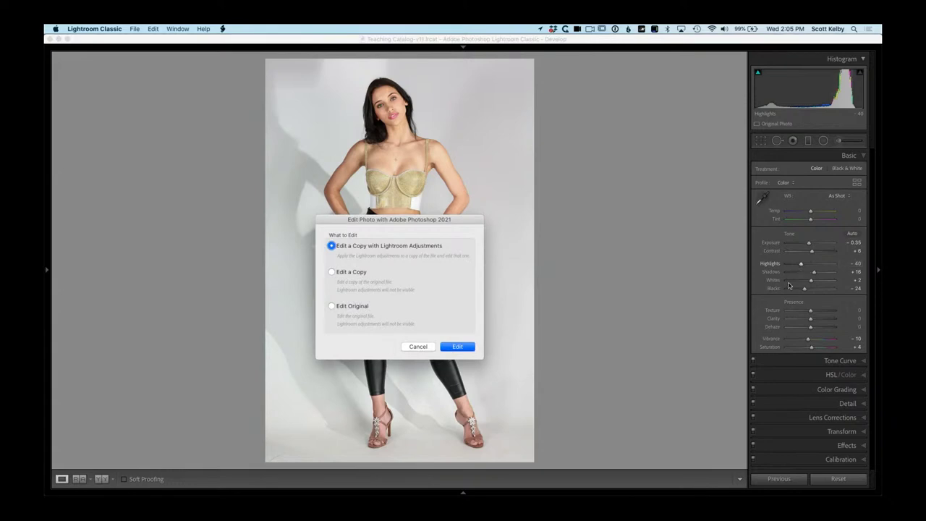
left_click(474, 347)
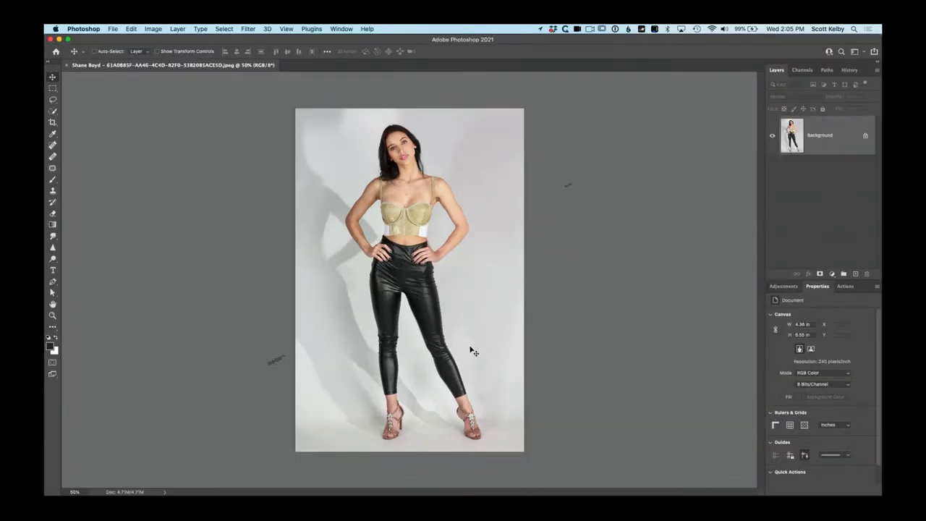
Copy the woman onto her own layer using Select Subject, and check the cutout with the Background layer hidden
left_click(52, 112)
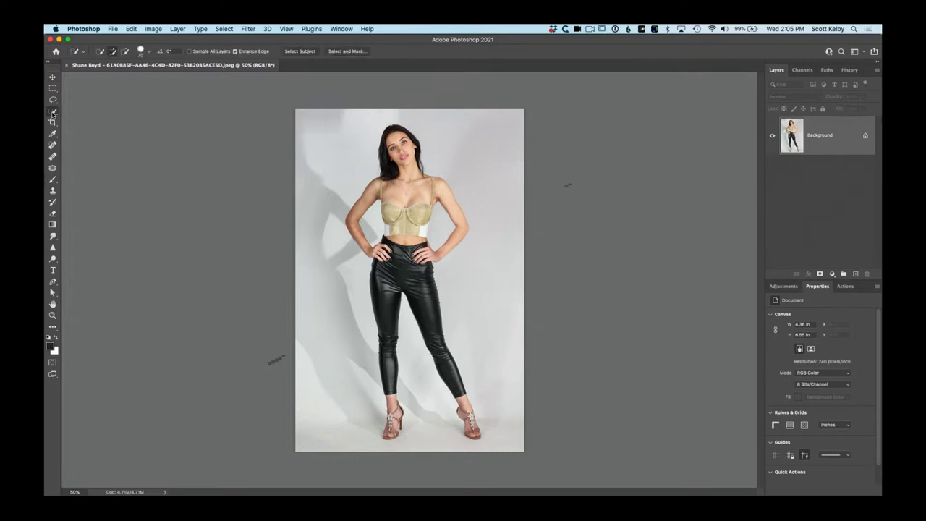
left_click(307, 52)
key("super+j")
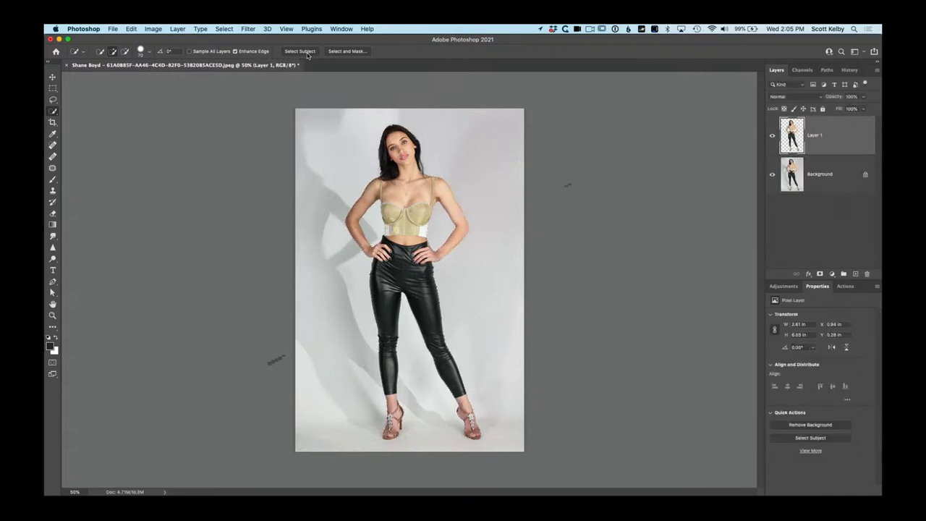
left_click(771, 174)
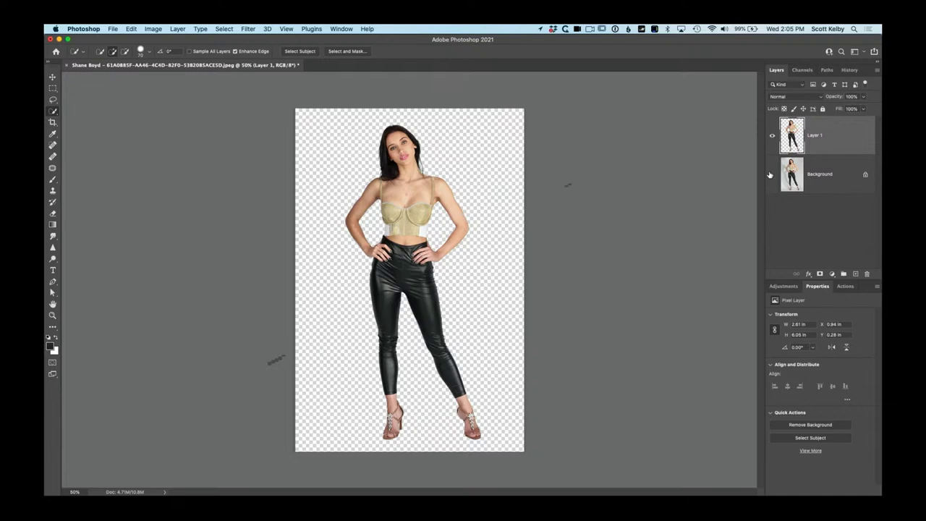
left_click(771, 175)
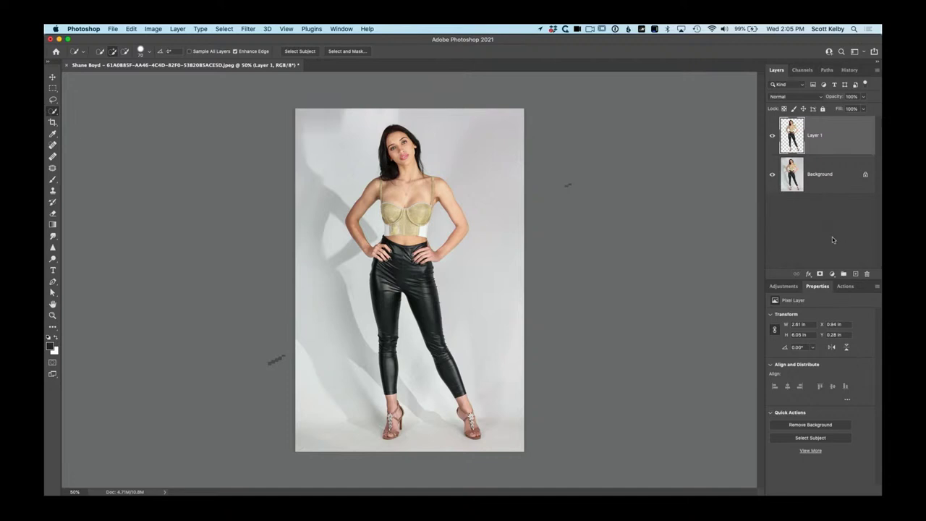
Add a blank layer beneath the cutout and sample the upper backdrop and floor greys as the two gradient colours
left_click(858, 274, "super")
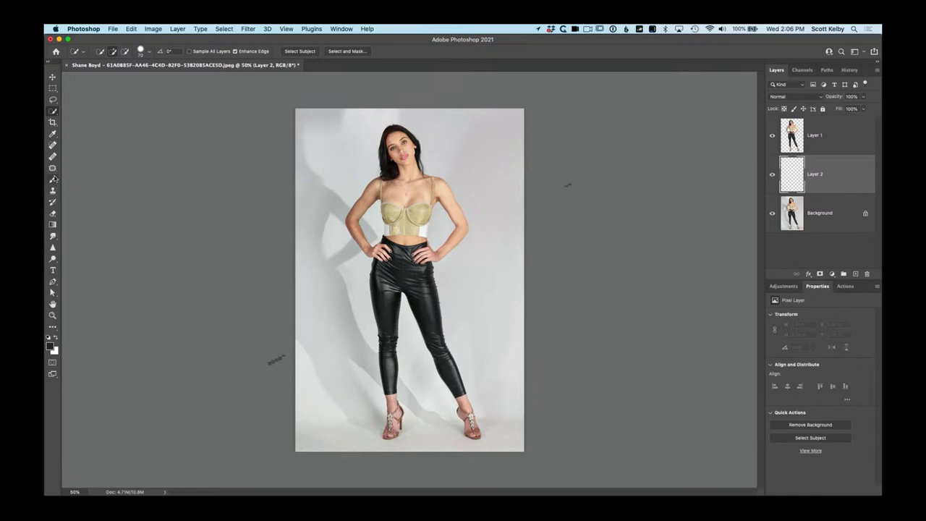
left_click(54, 135)
left_click(492, 135)
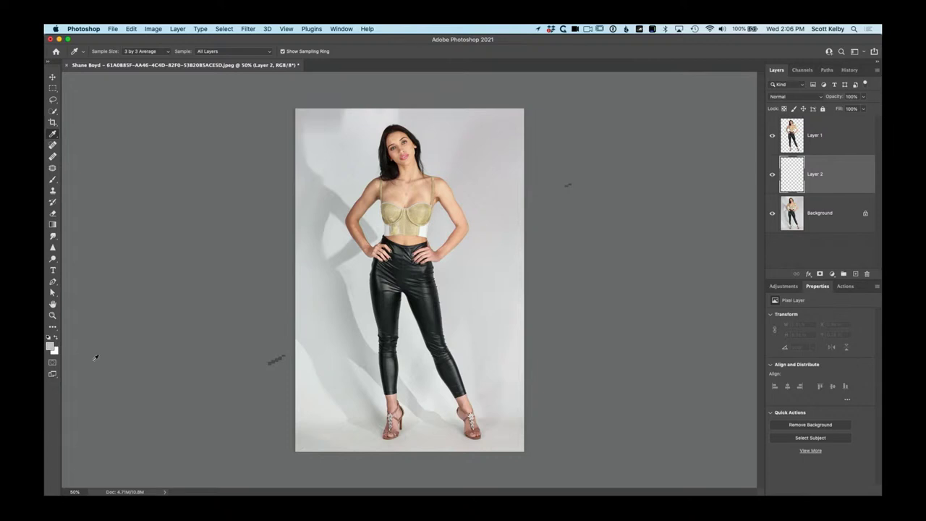
left_click(56, 338)
left_click(319, 435)
Try filling the blank layer with reflected gradients of the sampled greys in different directions, undoing each one
left_click(52, 224)
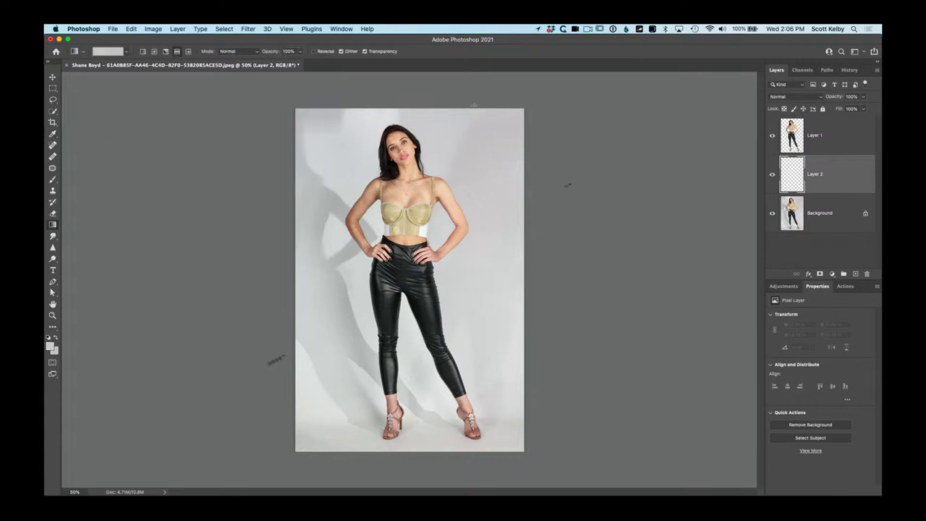
left_click_drag(451, 110, 443, 437)
key("super+z")
left_click_drag(403, 199, 445, 391)
key("super+z")
left_click_drag(488, 152, 376, 324)
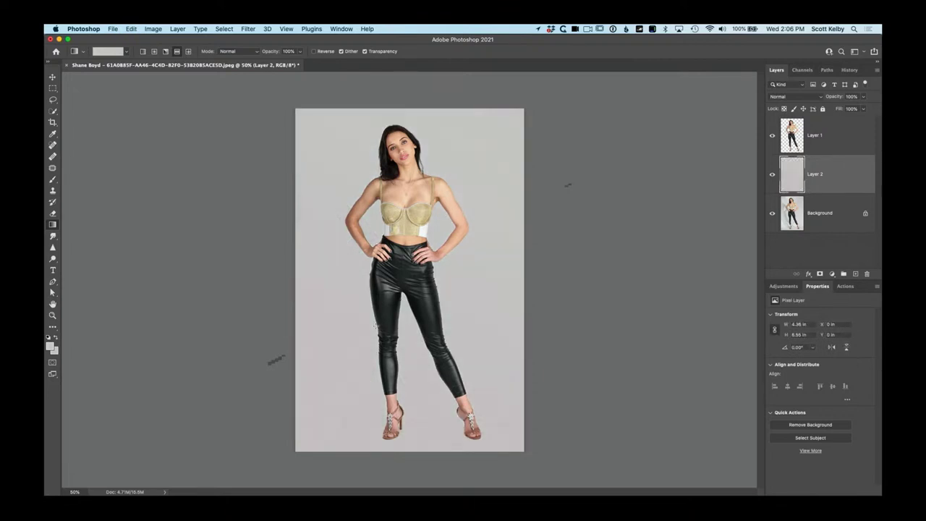
key("super+z")
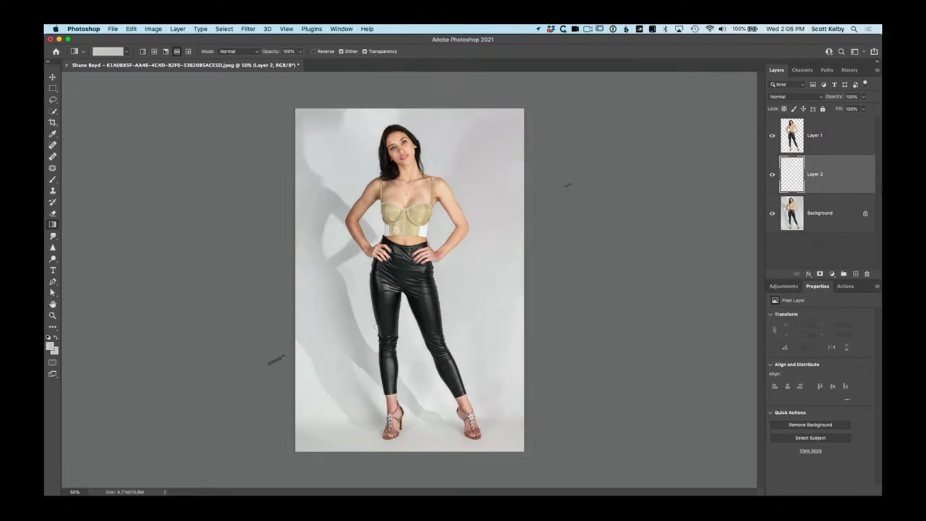
Sample a new foreground grey from the backdrop above the woman's head and fill the blank layer with a reflected gradient
left_click(52, 134)
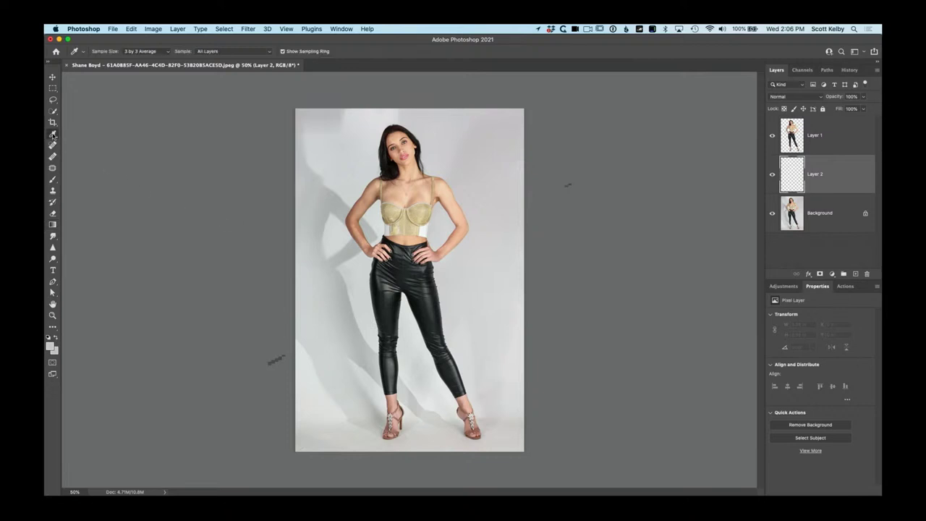
left_click(389, 116)
left_click(53, 225)
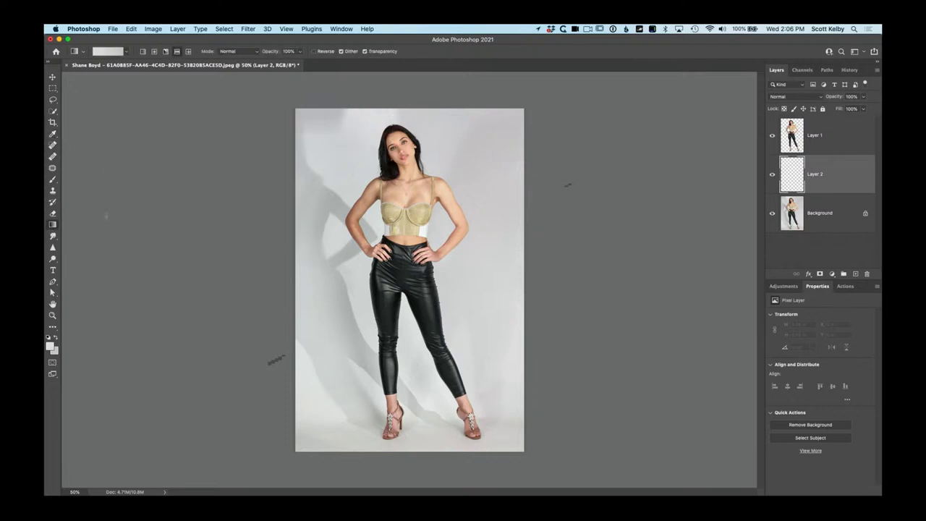
left_click_drag(477, 178, 449, 332)
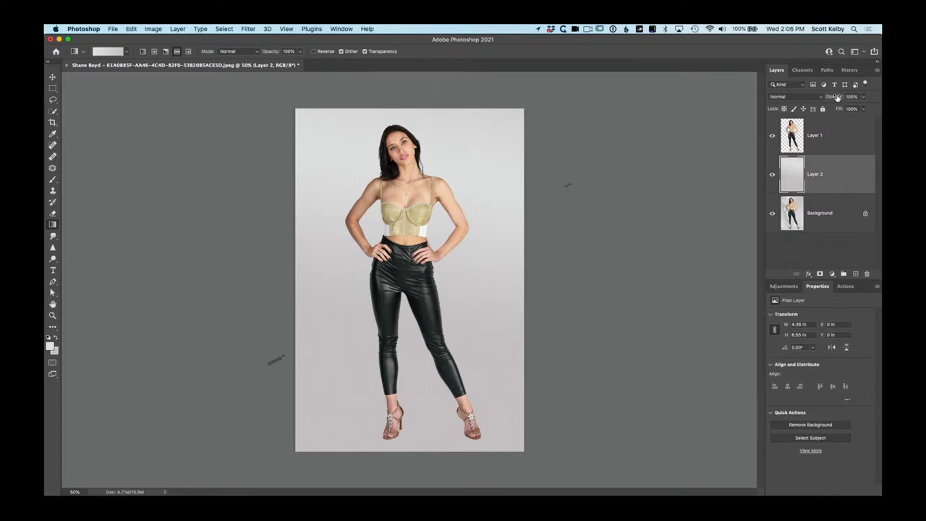
Lower the gradient layer's opacity to 58%, compare it on and off, and hide the woman's cutout layer
left_click_drag(838, 97, 819, 101)
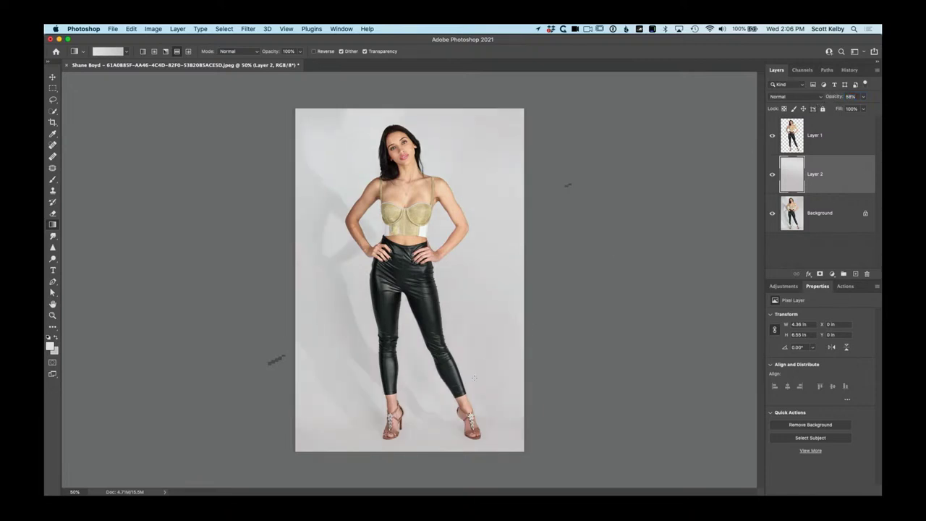
left_click(772, 175)
left_click(773, 175)
left_click(771, 137)
left_click(772, 175)
left_click(772, 175)
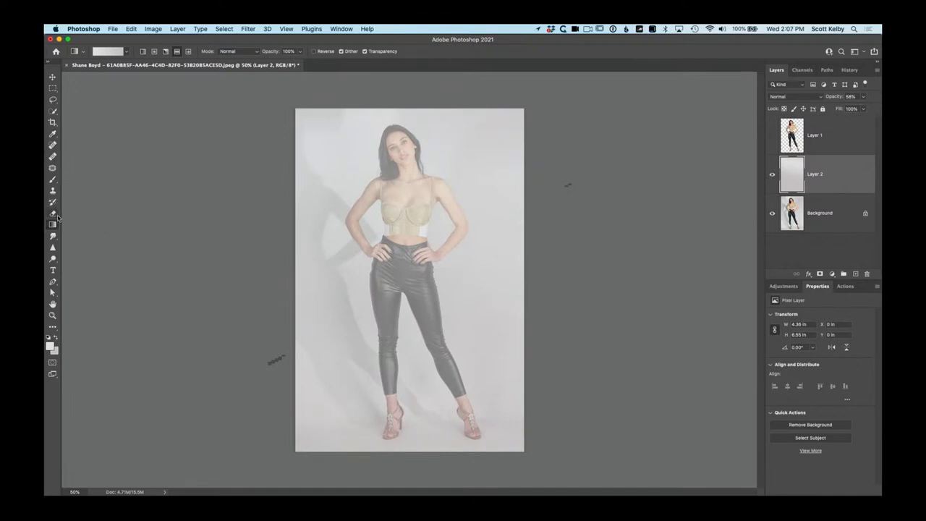
Add a layer mask to the gradient layer and paint black across the floor at the woman's feet
left_click(52, 179)
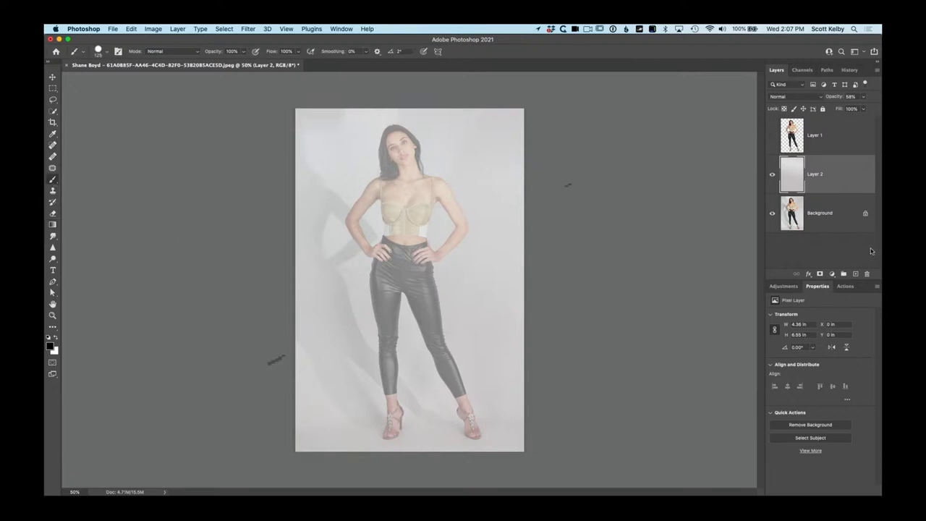
left_click(820, 274)
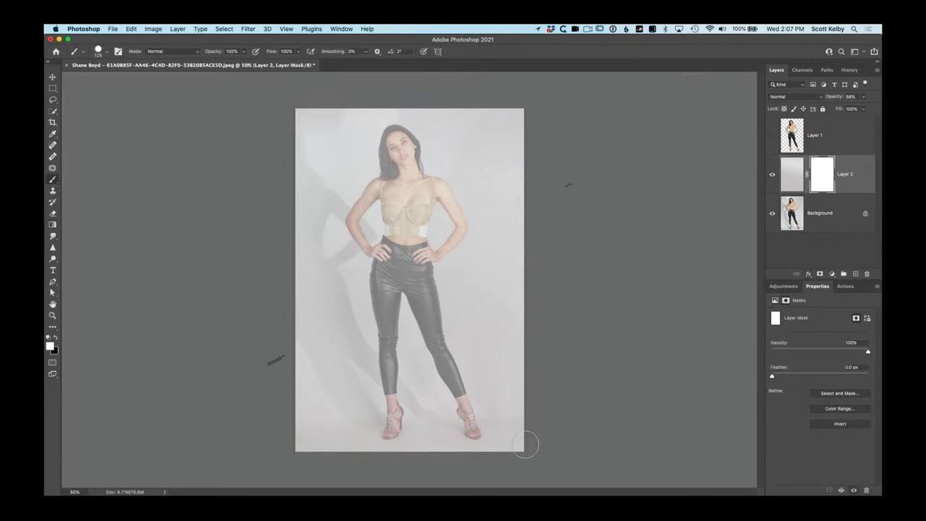
left_click_drag(496, 437, 347, 443)
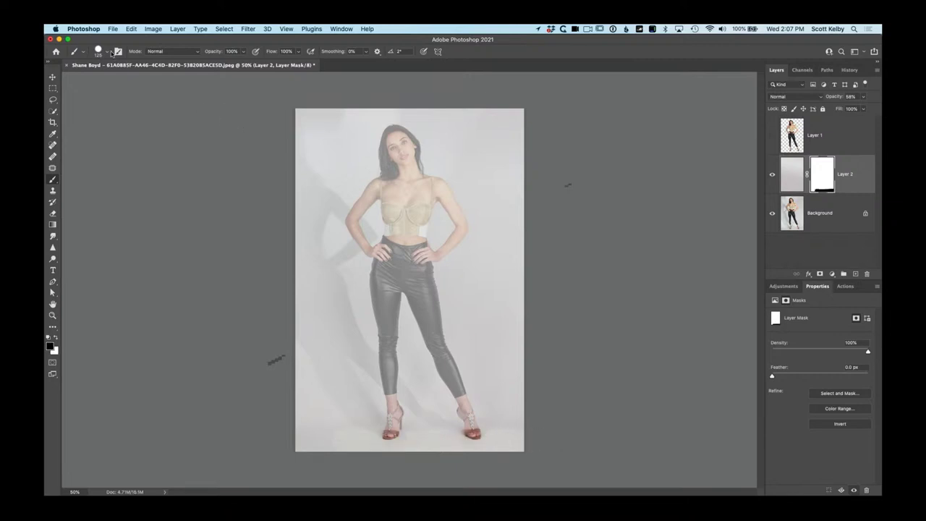
Set the brush hardness to 0%, enlarge it to 250 px and paint black over the floor area on the gradient layer's mask
left_click(107, 52)
left_click_drag(148, 95, 94, 95)
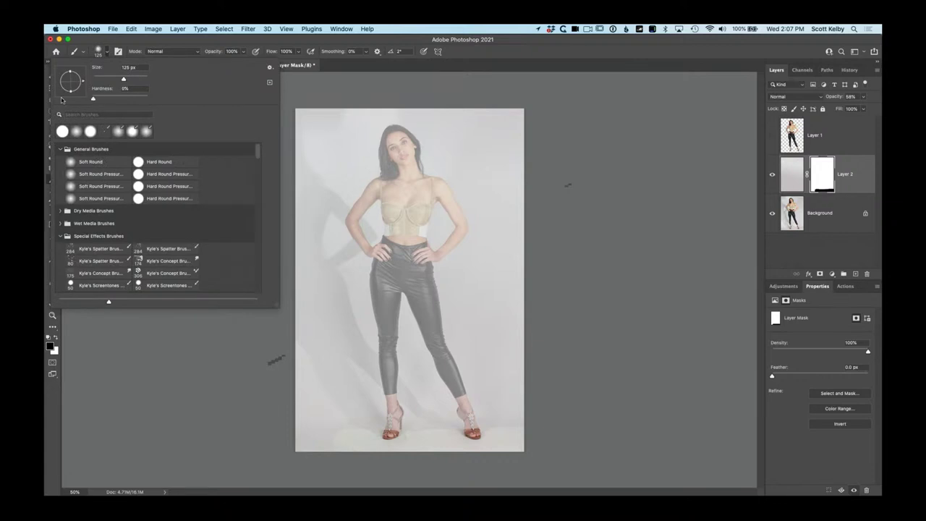
left_click(586, 104)
key("bracketright")
key("bracketright")
key("bracketright")
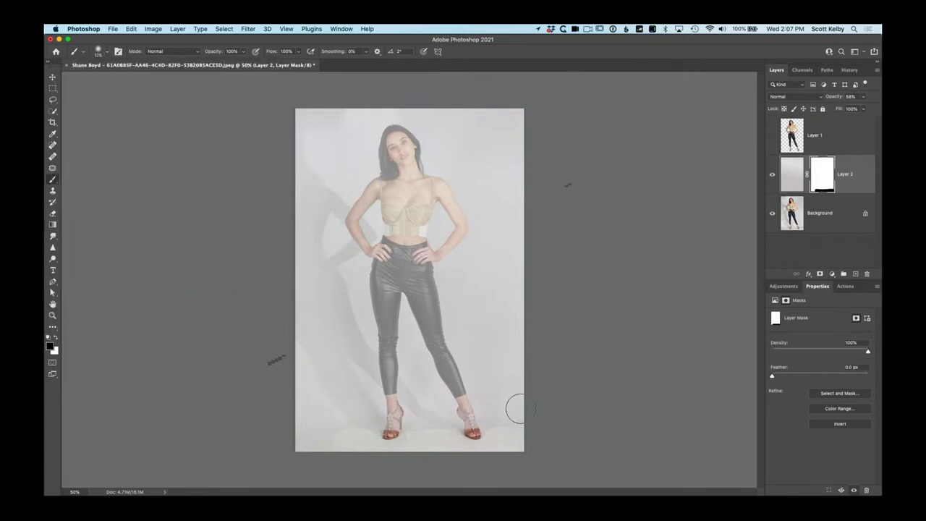
key("bracketright")
mouse_move(497, 438)
left_mouse_down()
mouse_move(405, 434)
mouse_move(373, 446)
mouse_move(300, 430)
left_mouse_up()
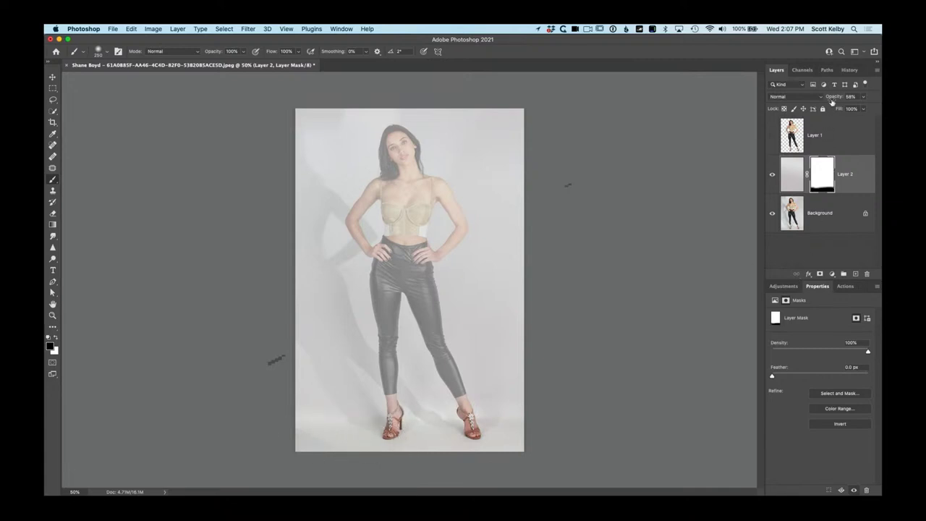
With the cutout layer shown again and the gradient layer back at 100% opacity, paint white on the mask to soften the floor transition
left_click_drag(830, 102, 854, 102)
left_click(771, 136)
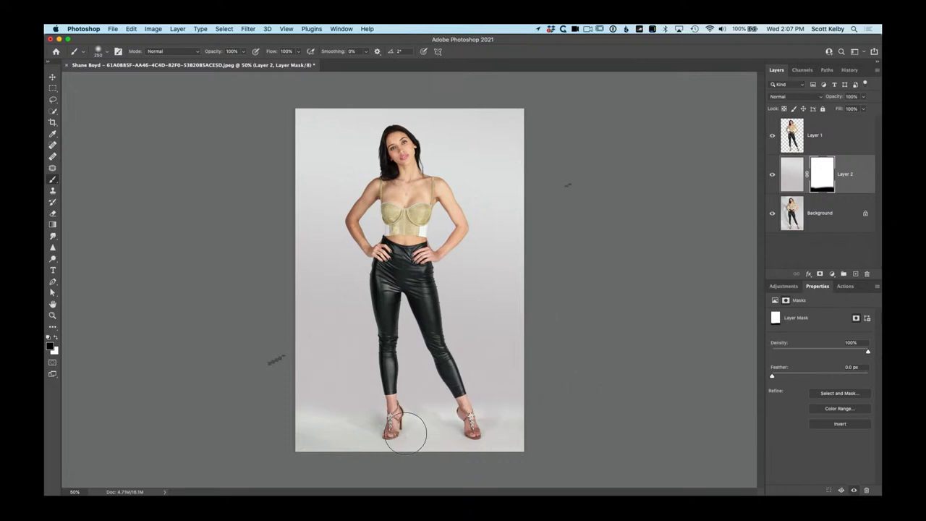
key("x")
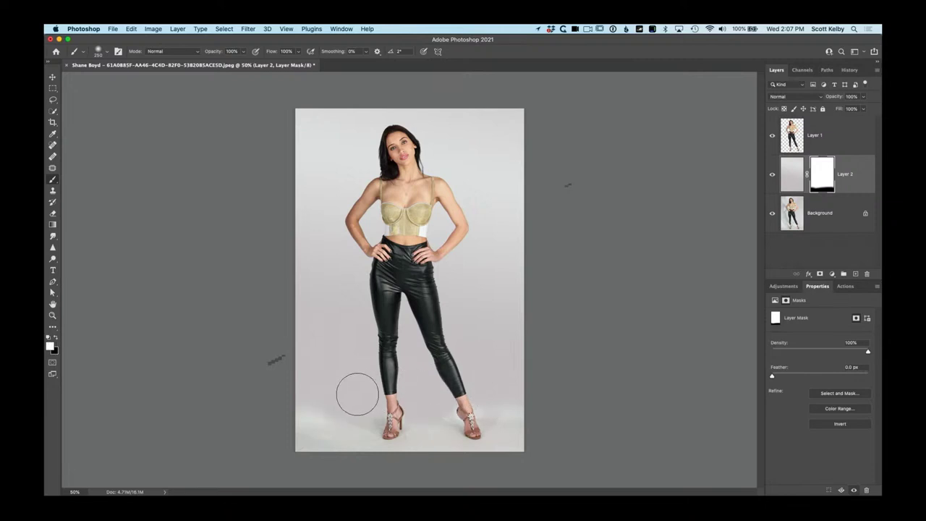
left_click_drag(355, 393, 326, 416)
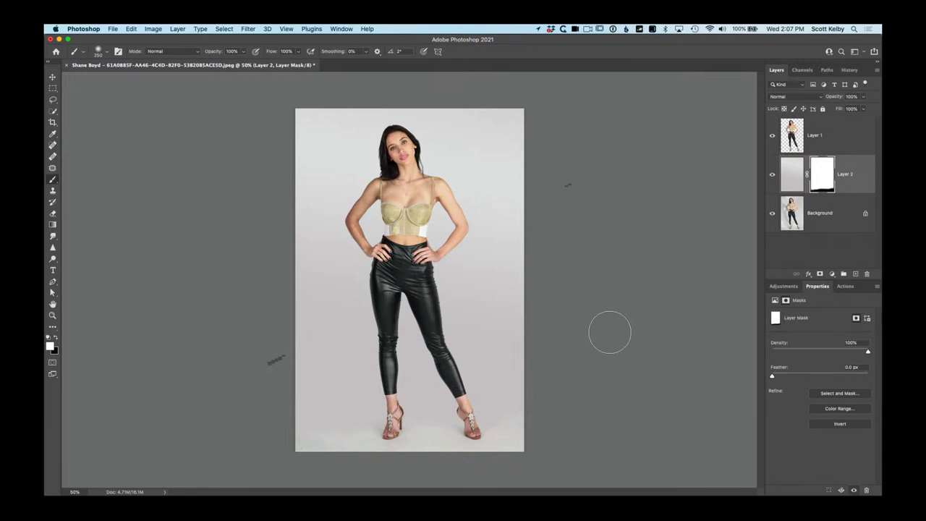
Compare the portrait with the masked gradient layer hidden and shown to check the replaced backdrop
left_click(54, 78)
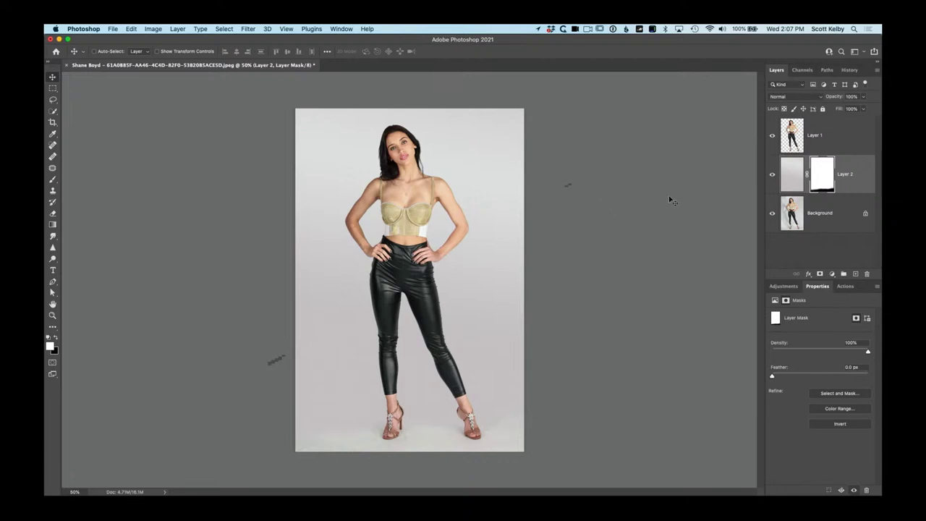
left_click(772, 175)
left_click(772, 175)
left_click(772, 176)
left_click(771, 175)
Add a blank layer above the gradient layer and dab a very large soft white glow on the backdrop beside the woman's head
left_click(800, 174)
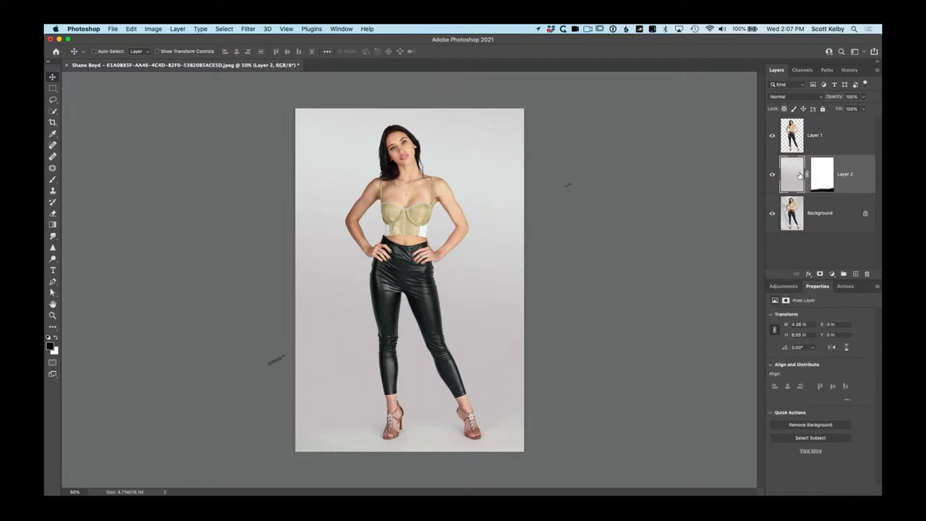
left_click(856, 275)
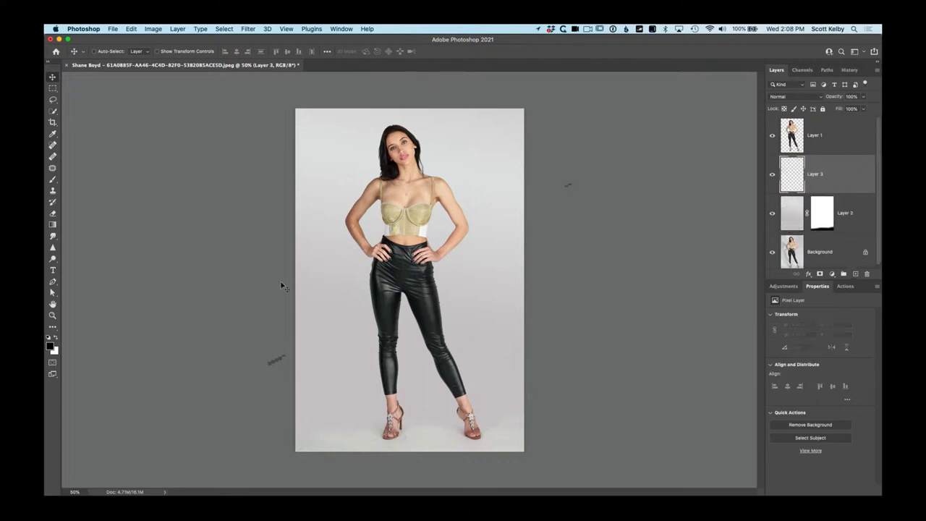
left_click(52, 179)
key("x")
key("bracketright")
key("bracketright")
key("bracketright")
key("bracketright")
key("bracketright")
key("bracketright")
key("bracketright")
key("bracketright")
key("bracketright")
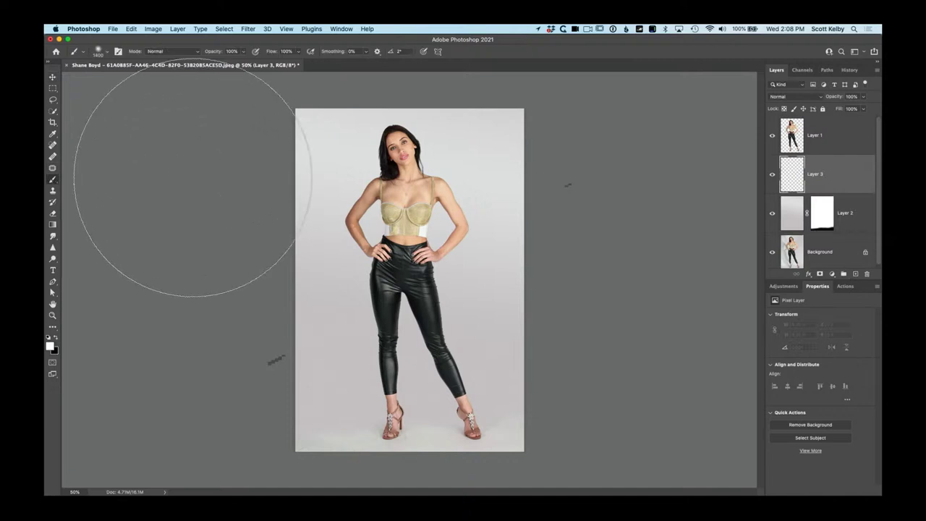
key("bracketright")
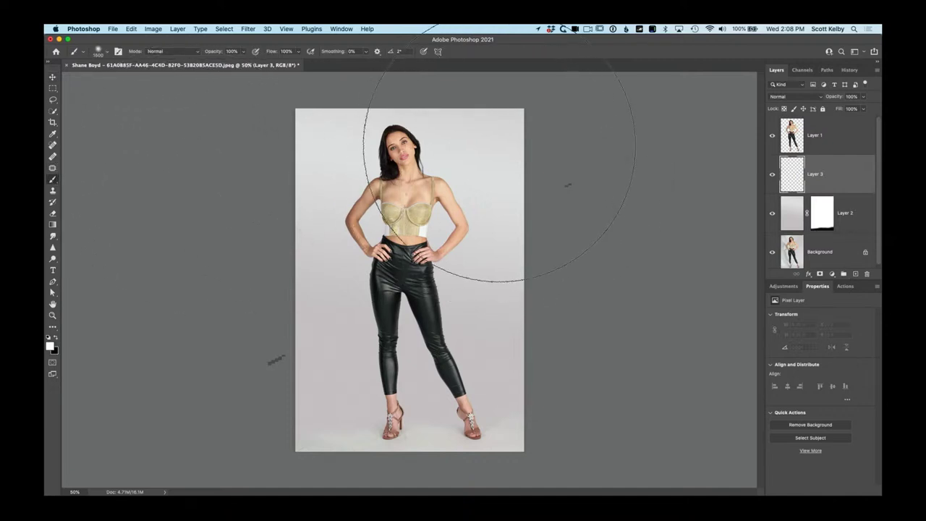
left_click(501, 147)
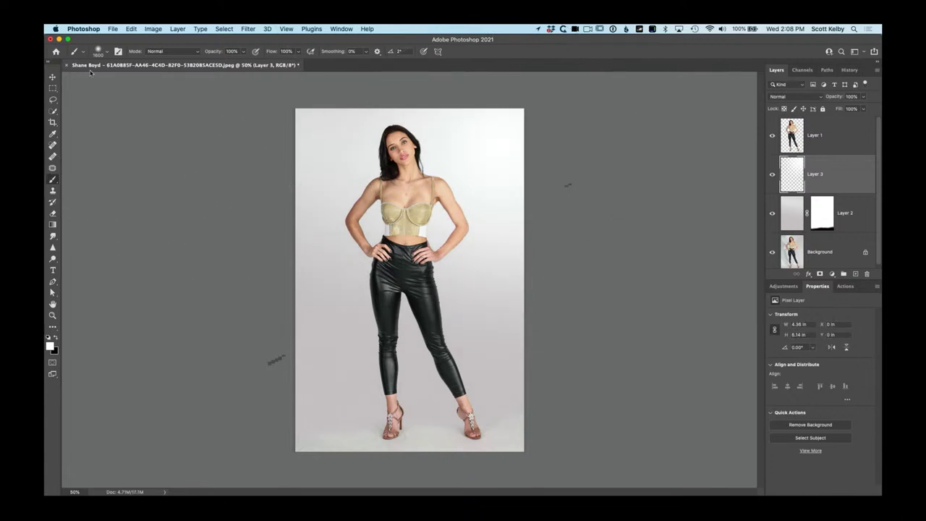
Reduce the white glow layer's opacity to 88% and merge all the layers into the Background
left_click(52, 77)
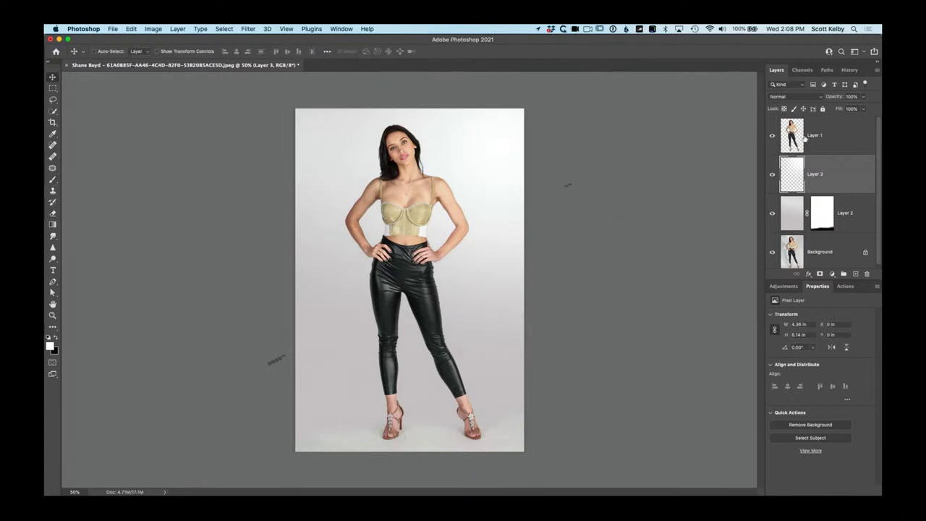
left_click_drag(840, 97, 834, 96)
key("super+e")
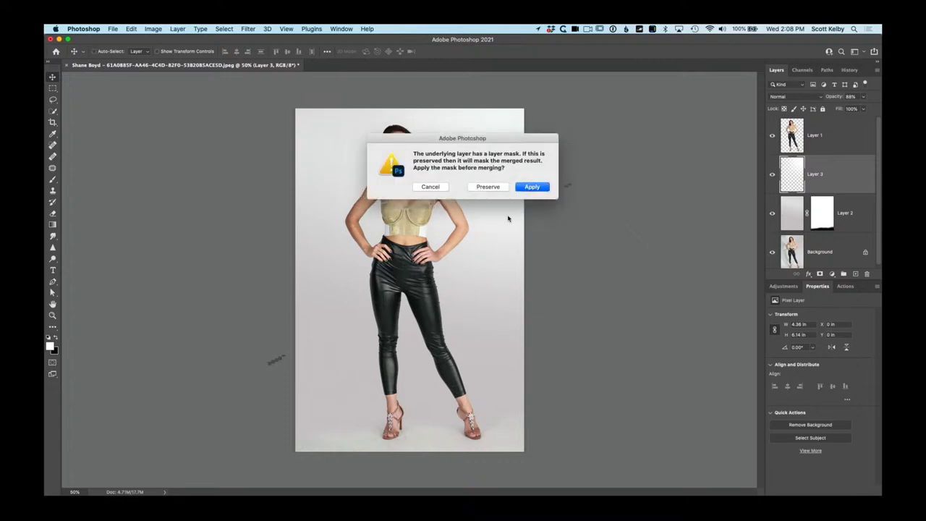
left_click(532, 186)
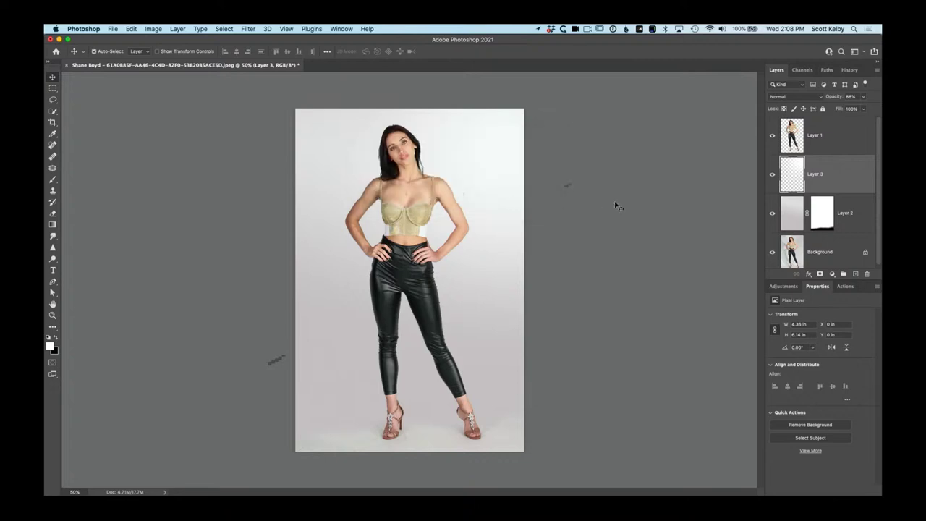
Retouch the small area of the woman's forehead above her eyebrow with a small Healing Brush
key("super+plus")
key("super+plus")
key("super+plus")
scroll(529, 190, "up", 10)
scroll(531, 191, "down", 1)
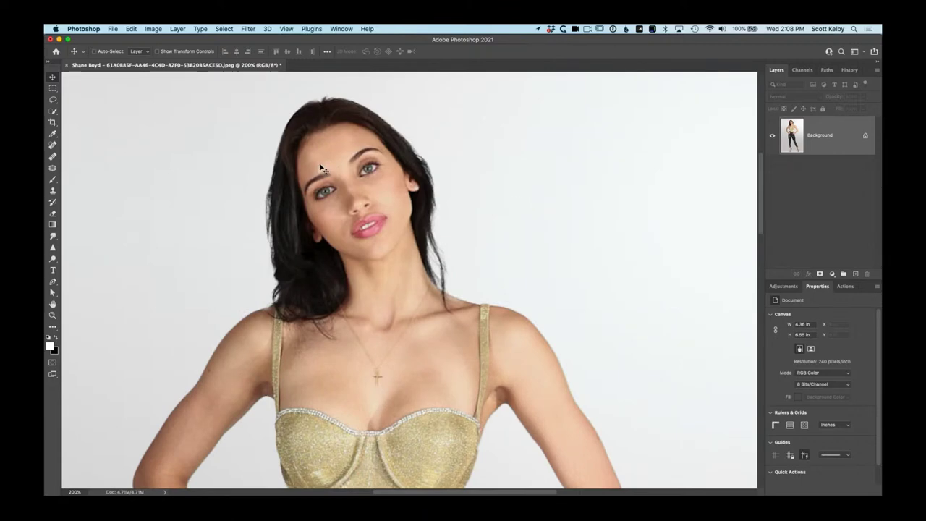
left_click(53, 145)
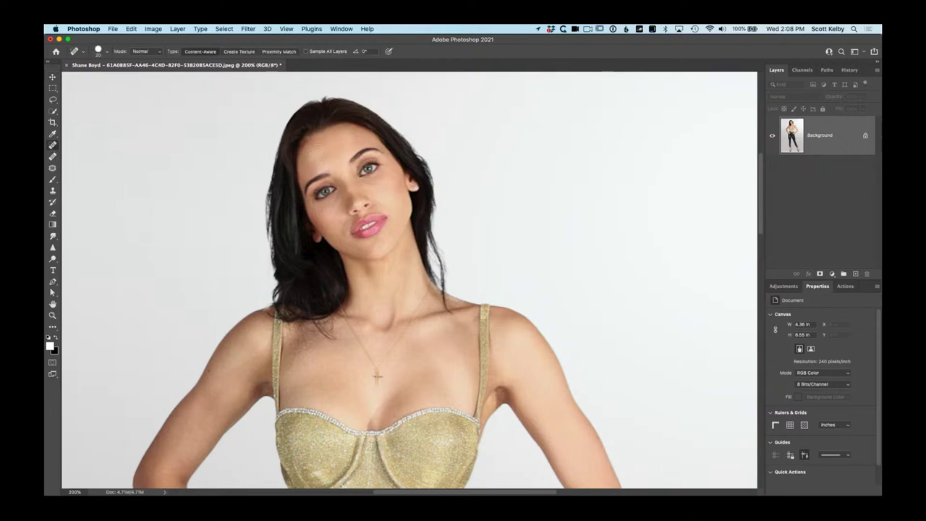
left_click(53, 156)
key("bracketleft")
key("bracketleft")
key("bracketleft")
key("bracketleft")
key("bracketleft")
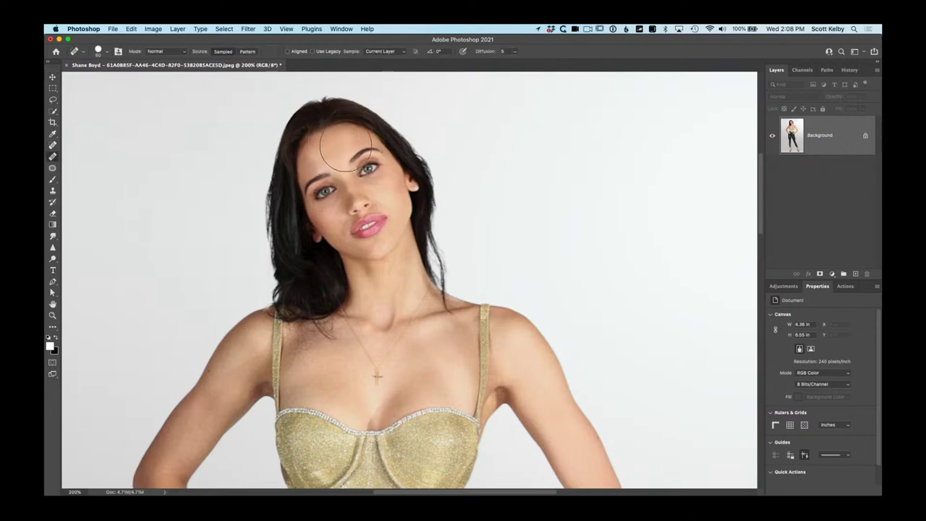
key("bracketleft")
key("bracketleft")
key("bracketleft")
key("bracketleft")
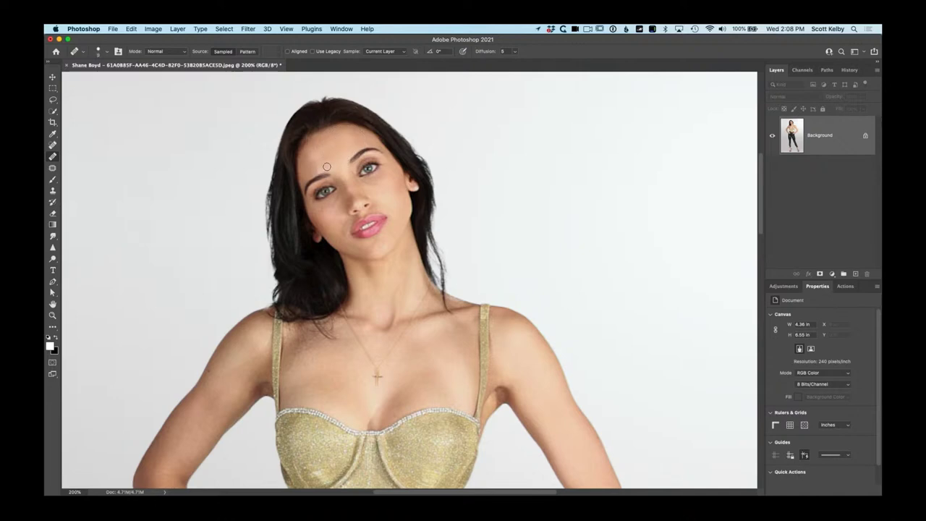
mouse_move(318, 156)
left_mouse_down()
mouse_move(319, 170)
mouse_move(327, 166)
left_mouse_up()
mouse_move(321, 161)
left_mouse_down()
mouse_move(310, 156)
mouse_move(329, 161)
left_mouse_up()
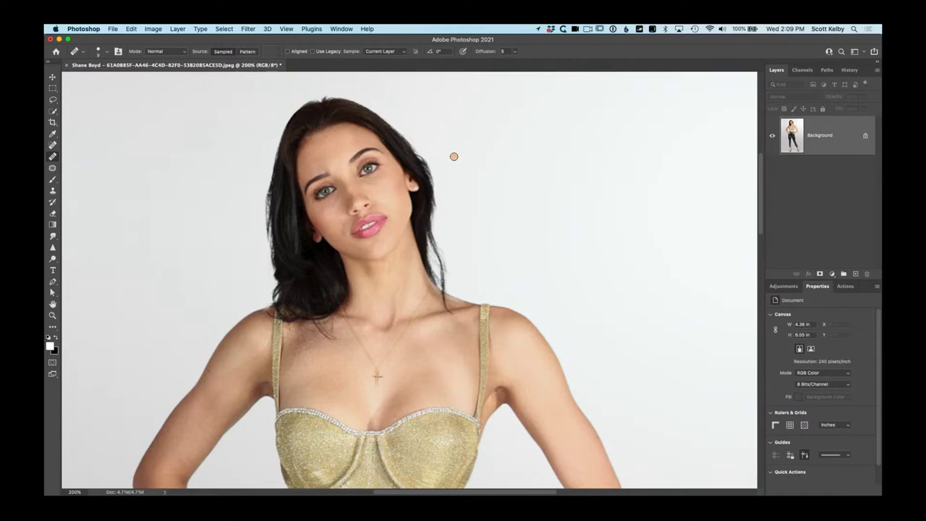
Fade the last Healing Brush stroke to a lower opacity so part of the original skin detail returns
left_click(131, 29)
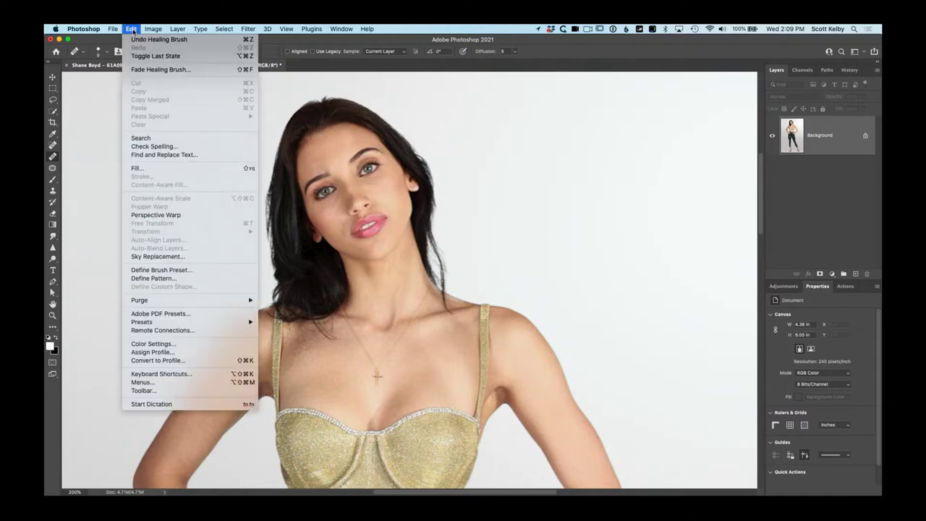
left_click(156, 70)
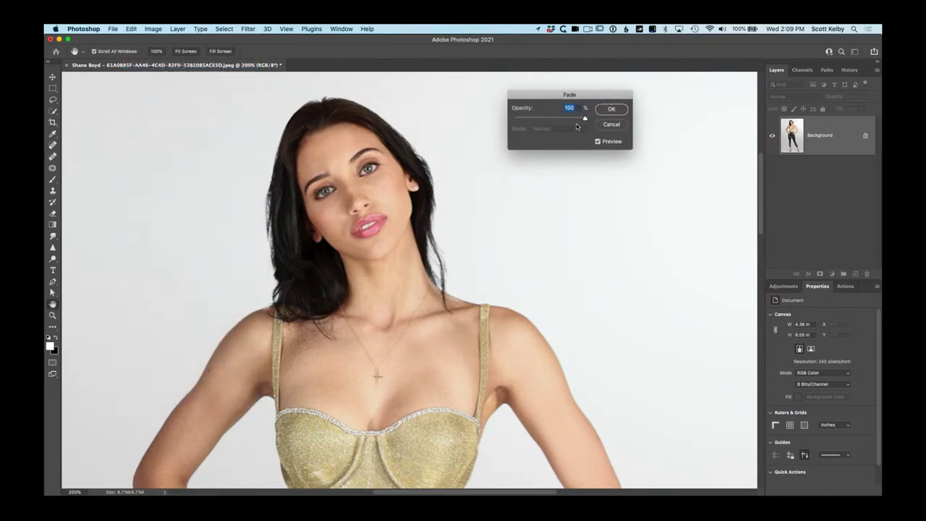
left_click_drag(585, 118, 544, 121)
left_click(611, 109)
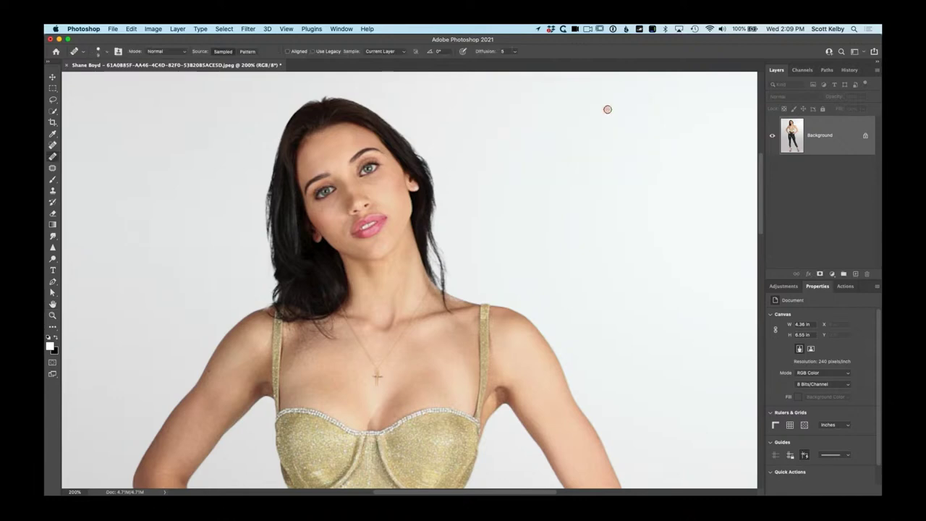
Add a blank layer and tone down the bright patch below the elbow using the Clone Stamp in Darken mode, sampling nearby skin
scroll(607, 109, "down", 5)
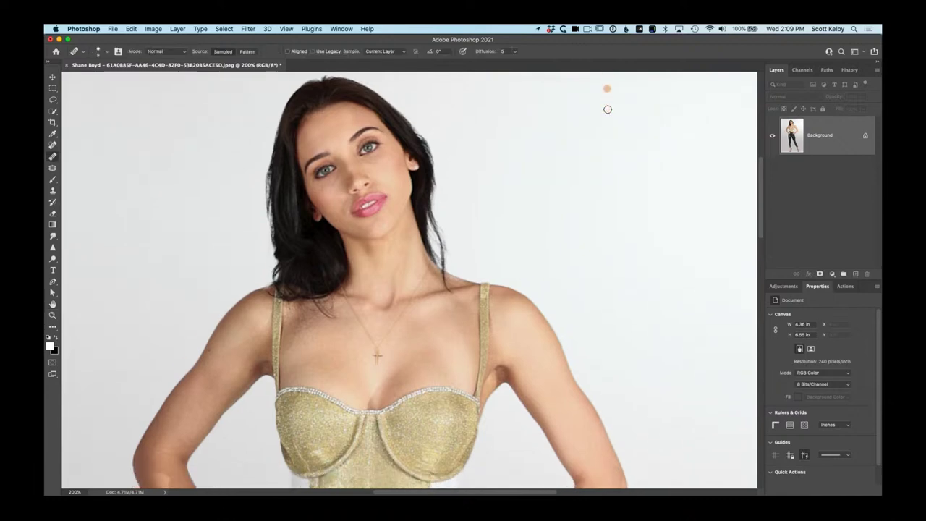
scroll(608, 110, "down", 6)
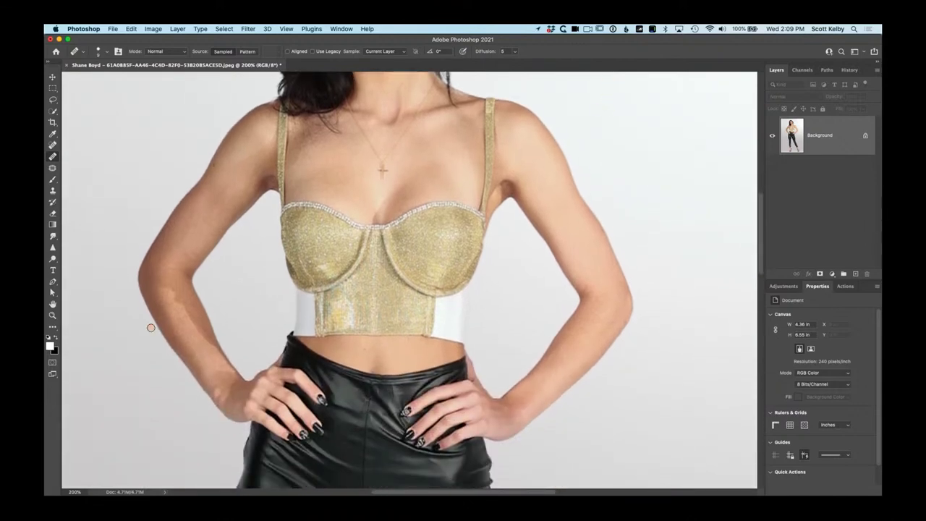
mouse_move(188, 316)
left_mouse_down()
mouse_move(218, 370)
mouse_move(193, 330)
left_mouse_up()
left_click(855, 273)
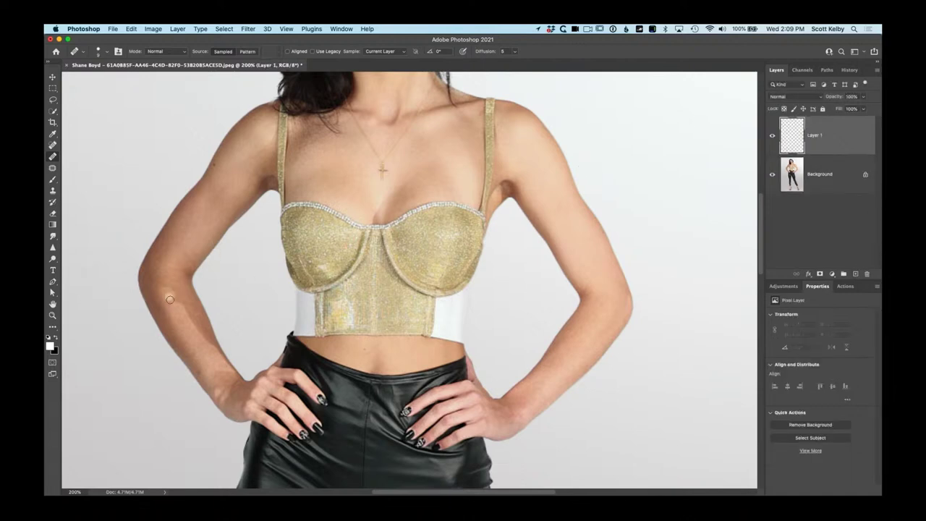
left_click(53, 190)
left_click(173, 52)
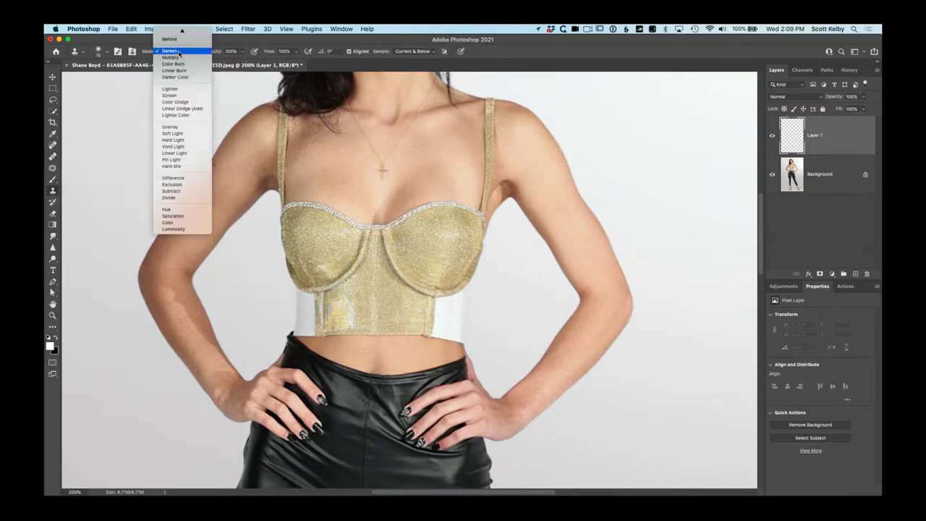
key("bracketright")
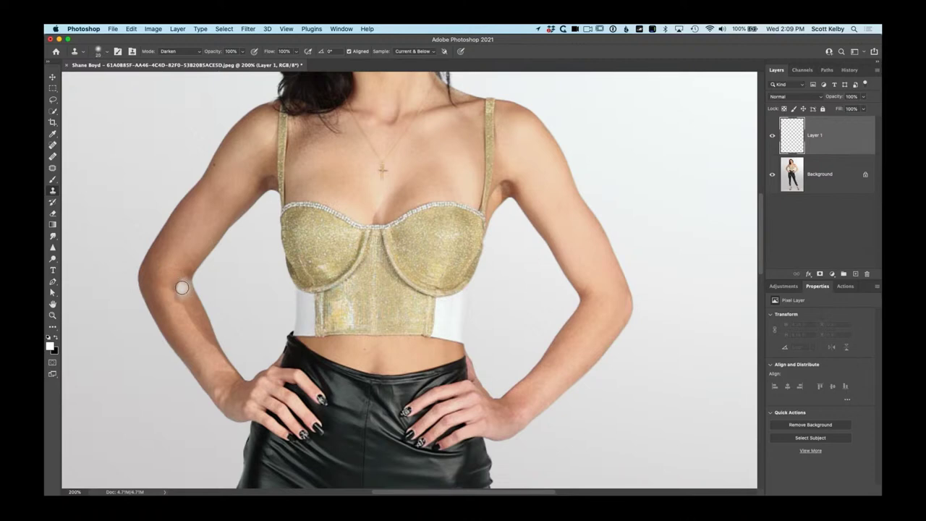
left_click(186, 295, "alt")
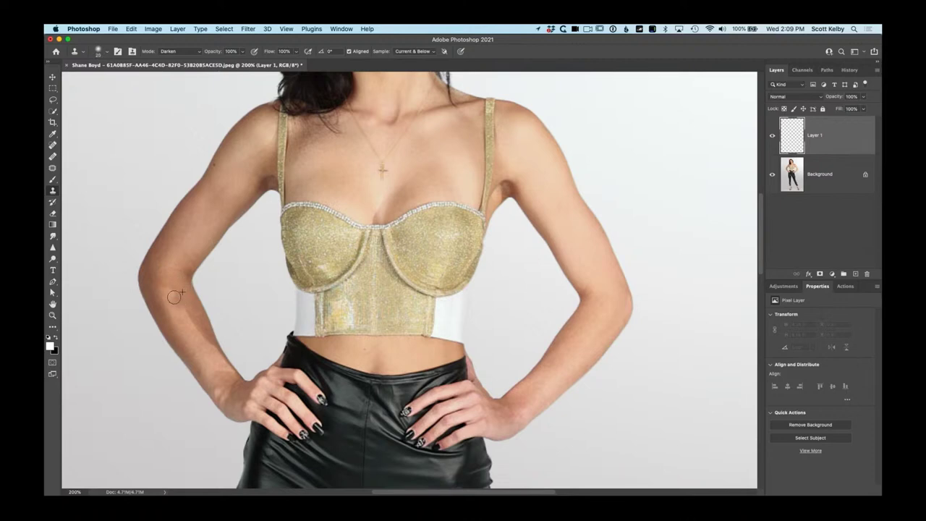
left_click(162, 293)
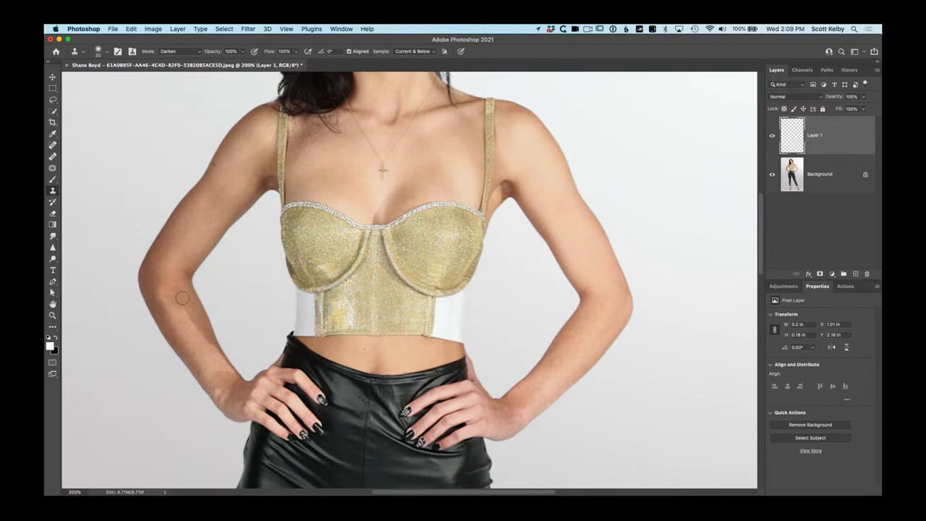
Try to tone down more of the bright skin around the elbow and upper forearm with the Clone Stamp in Darken mode
mouse_move(188, 316)
left_mouse_down()
mouse_move(195, 330)
mouse_move(197, 316)
mouse_move(201, 323)
mouse_move(160, 284)
mouse_move(167, 297)
mouse_move(168, 282)
left_mouse_up()
key("cmd+z")
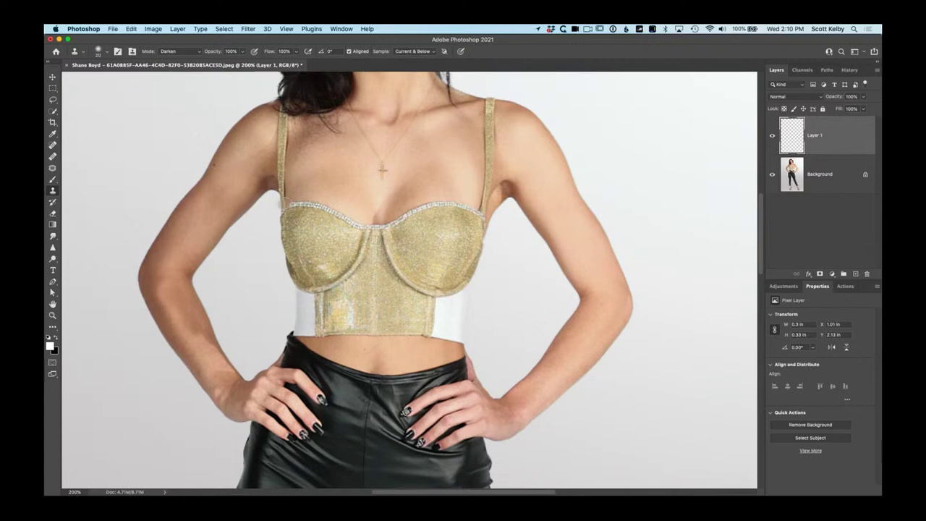
Delete the Clone Stamp retouching layer so only the Background remains, and show the entire portrait at 50% zoom
key("cmd+minus")
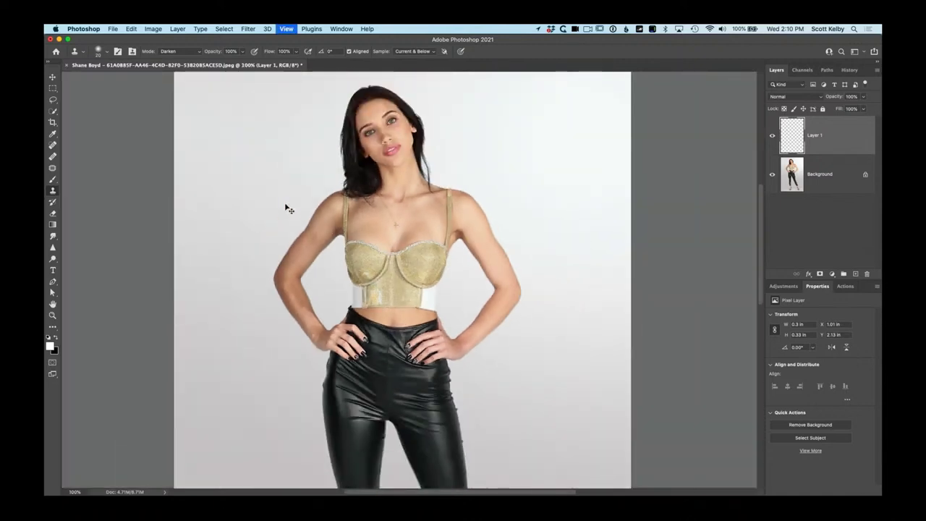
key("super+minus")
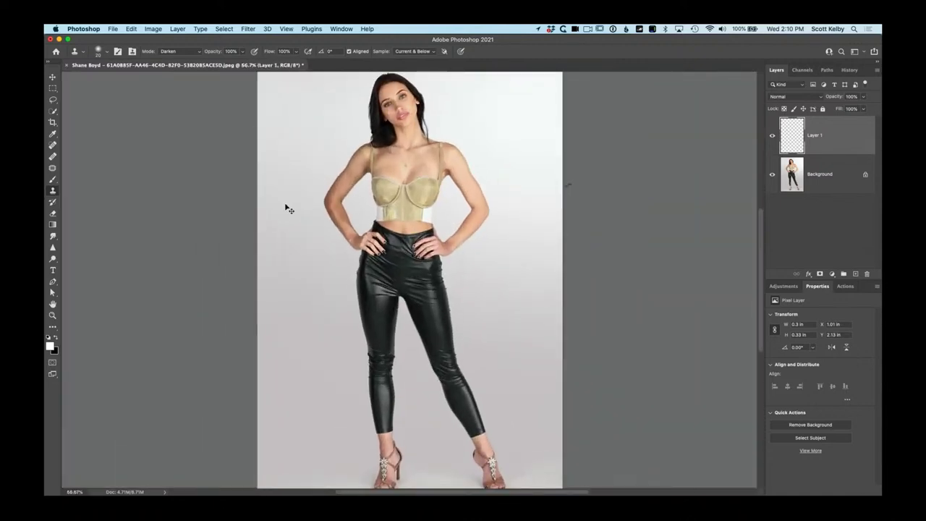
key("BackSpace")
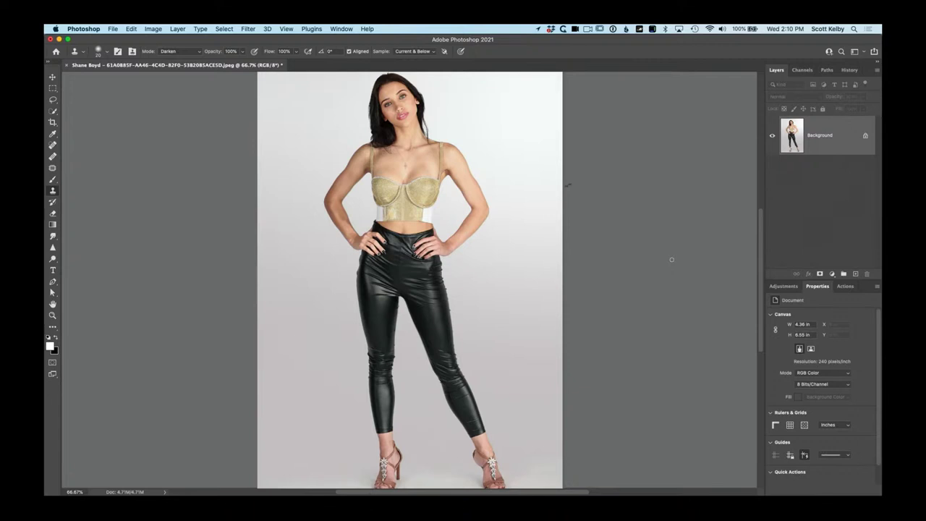
scroll(656, 226, "up", 4)
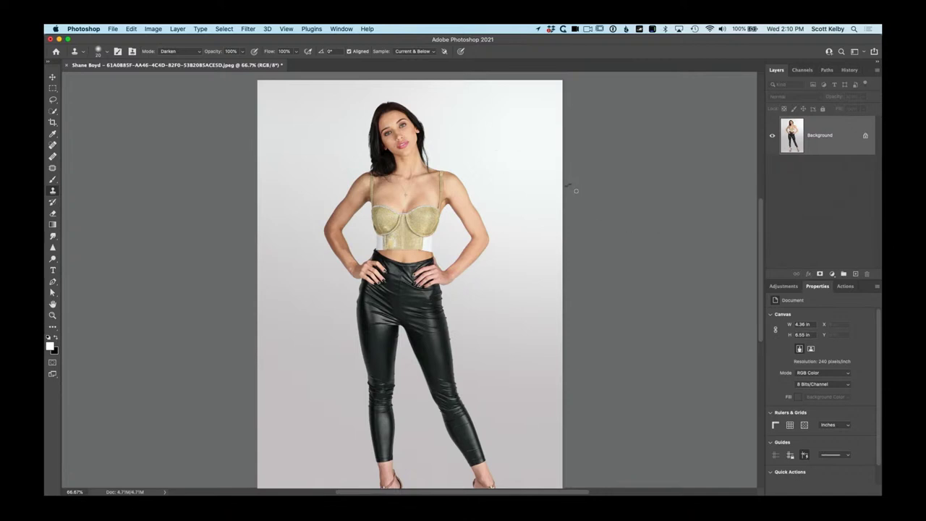
key("super+minus")
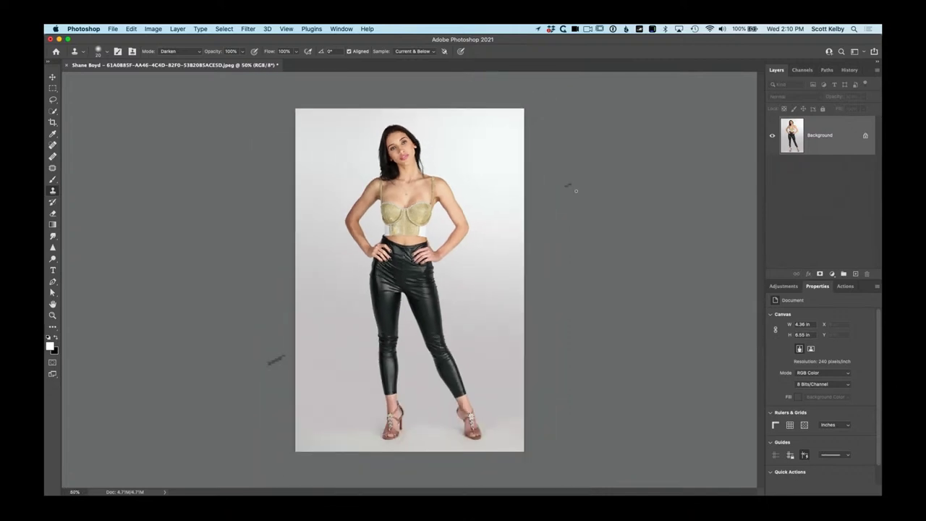